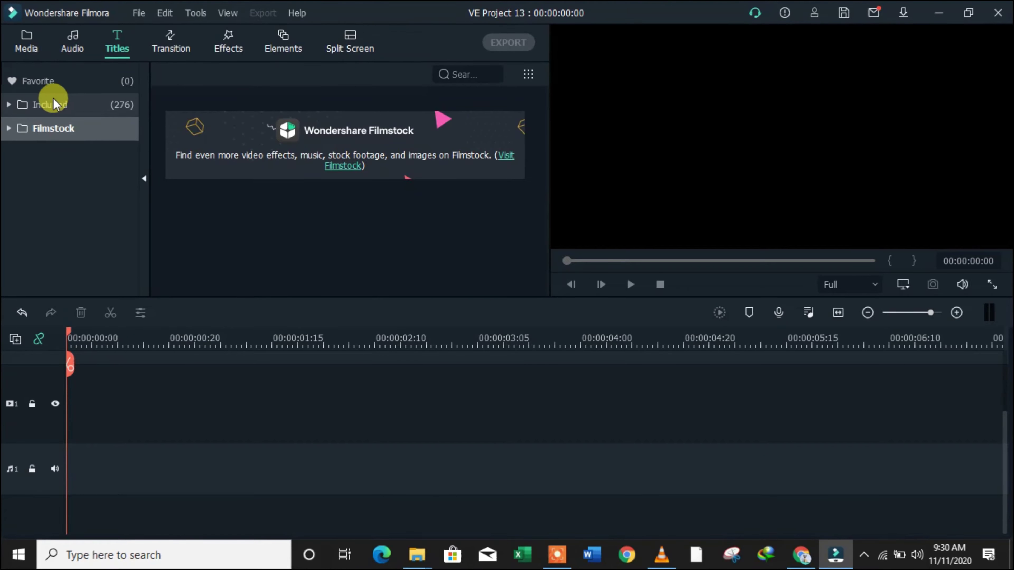
- Browse the Openers category of the included titles and preview Opener 1 and Opener 2
{"action": "left_click", "coordinate": [47, 104]}
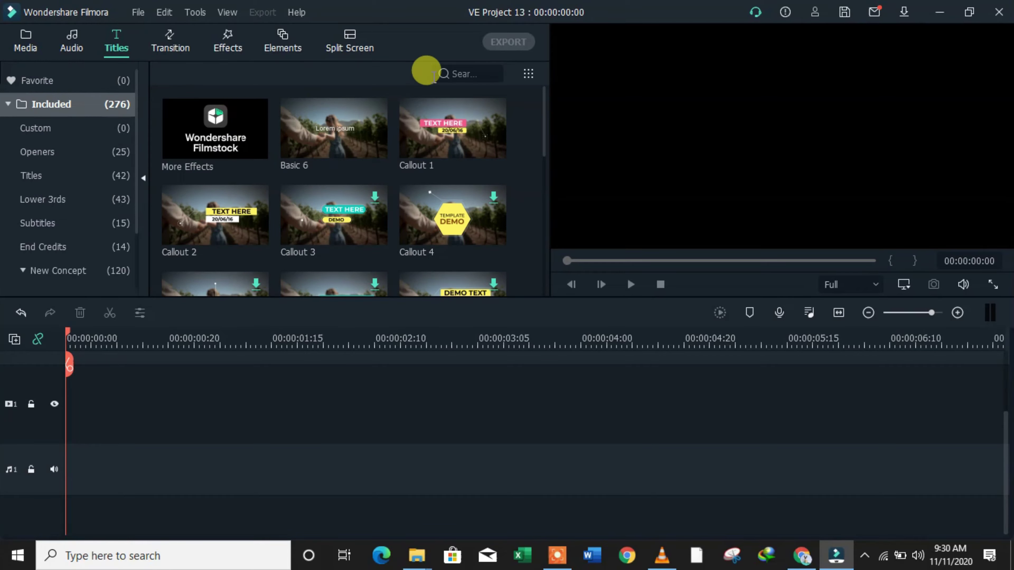
{"action": "left_click", "coordinate": [54, 159]}
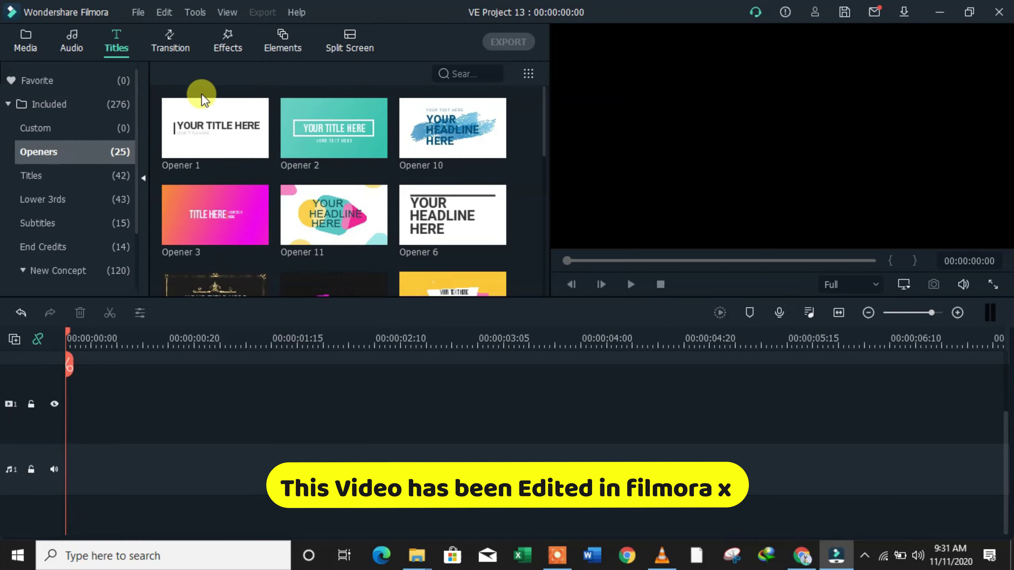
{"action": "left_click", "coordinate": [224, 110]}
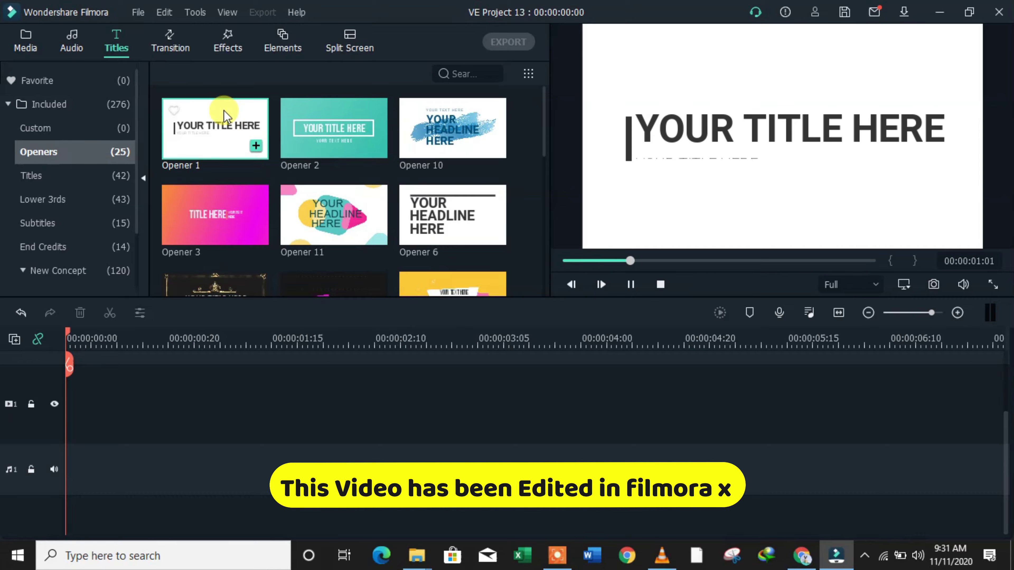
{"action": "left_click", "coordinate": [325, 132]}
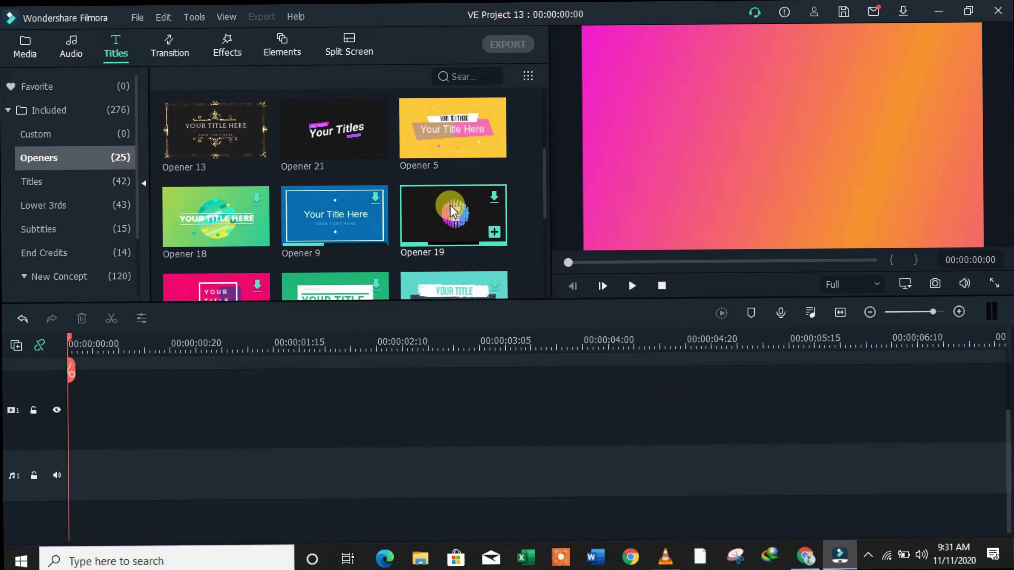
{"action": "left_click_drag", "start_coordinate": [544, 166], "coordinate": [545, 140]}
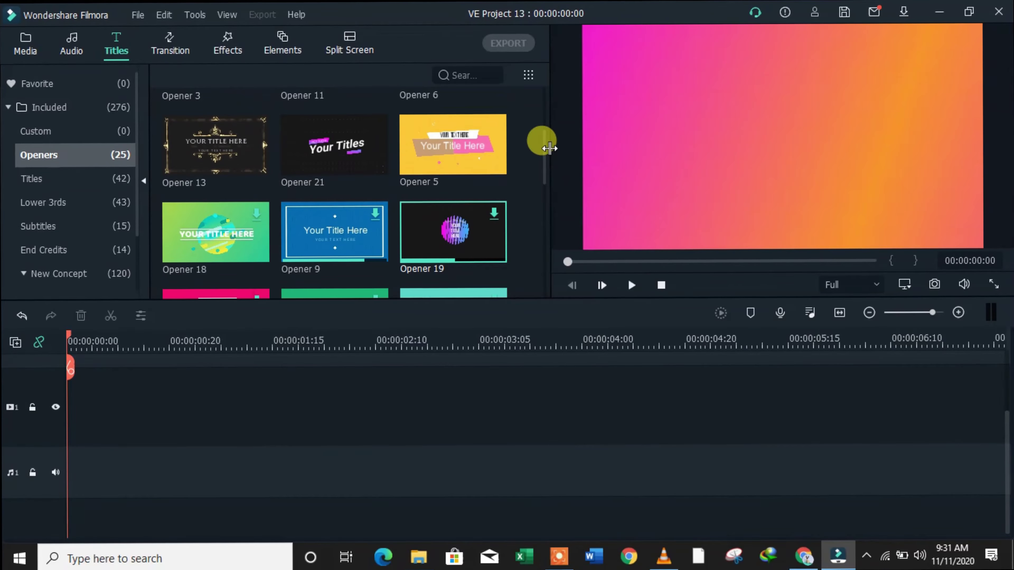
- Open the Titles category and preview Default Title, Title 2, Title 1, Title 27 and Title 29
{"action": "left_click", "coordinate": [39, 182]}
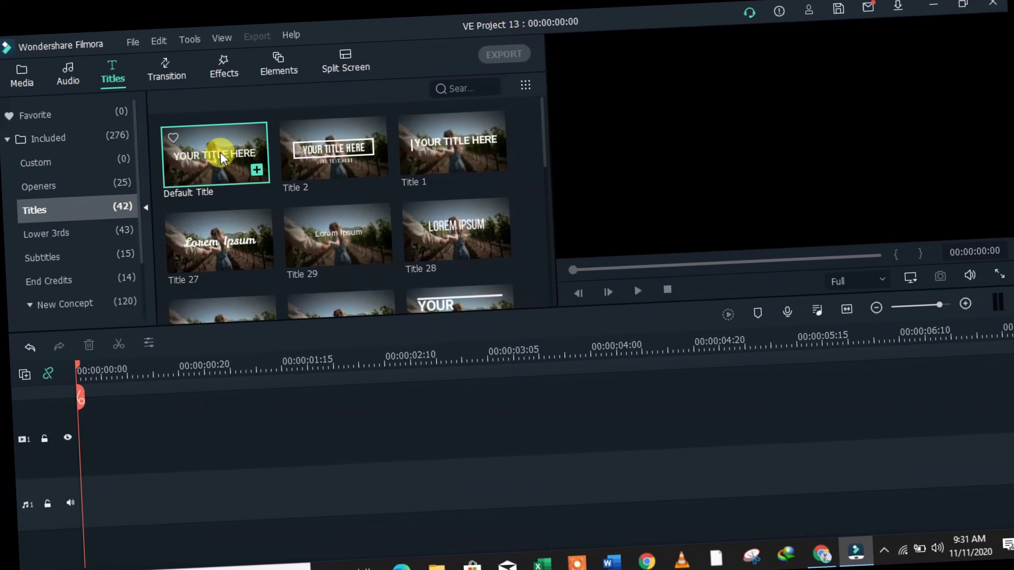
{"action": "left_click", "coordinate": [233, 153]}
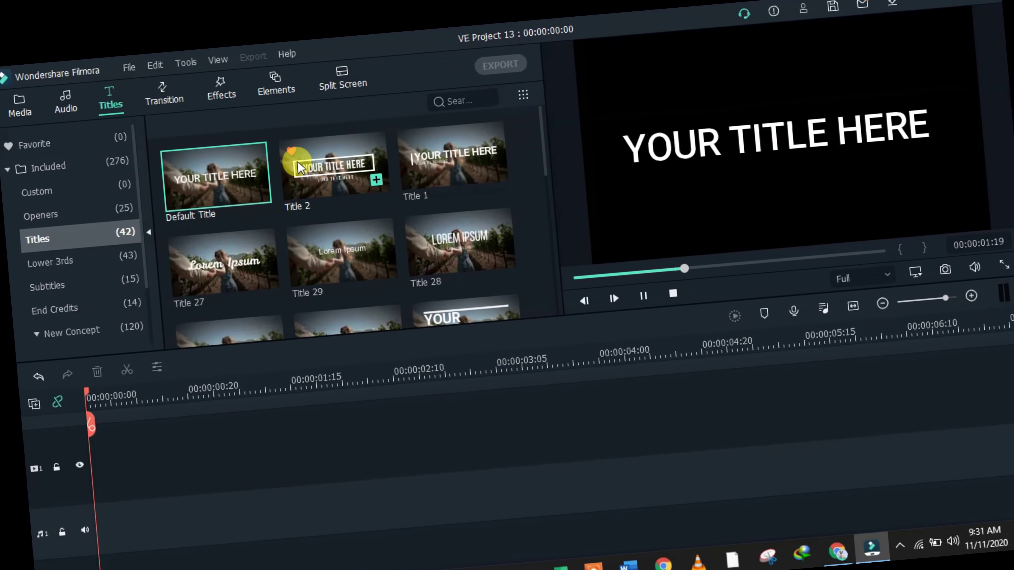
{"action": "left_click", "coordinate": [311, 160]}
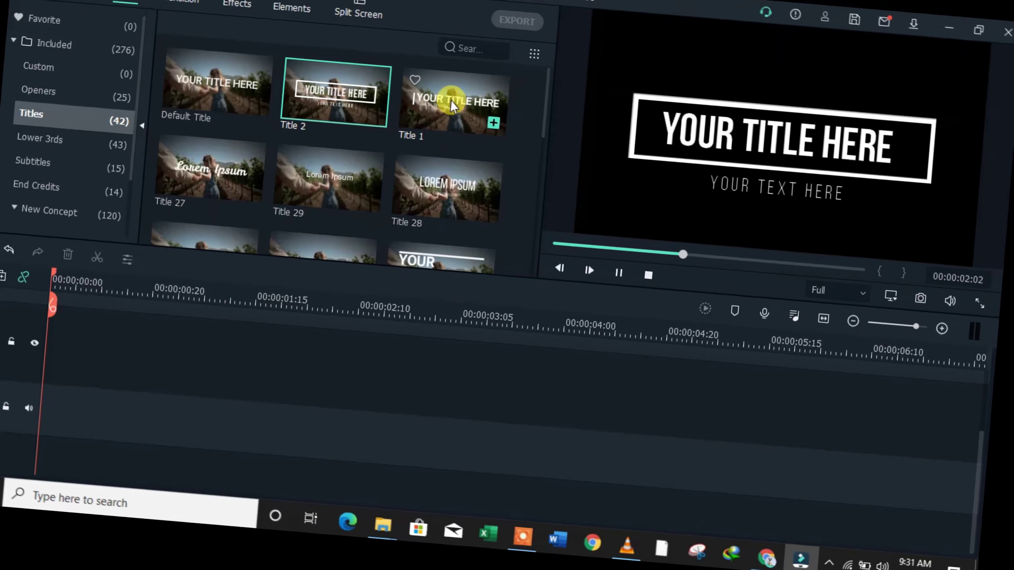
{"action": "left_click", "coordinate": [455, 155]}
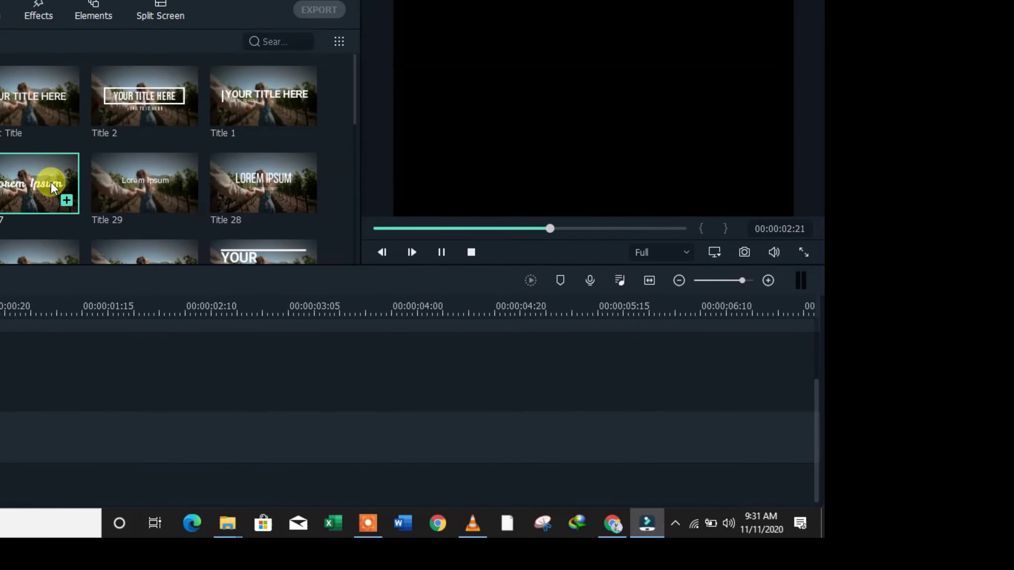
{"action": "left_click", "coordinate": [0, 71]}
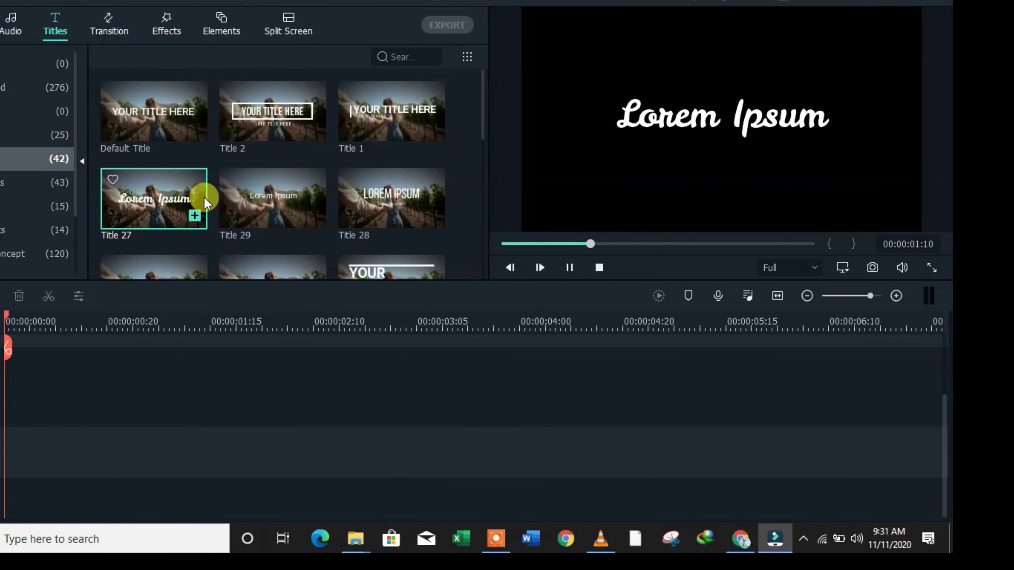
{"action": "left_click", "coordinate": [224, 169]}
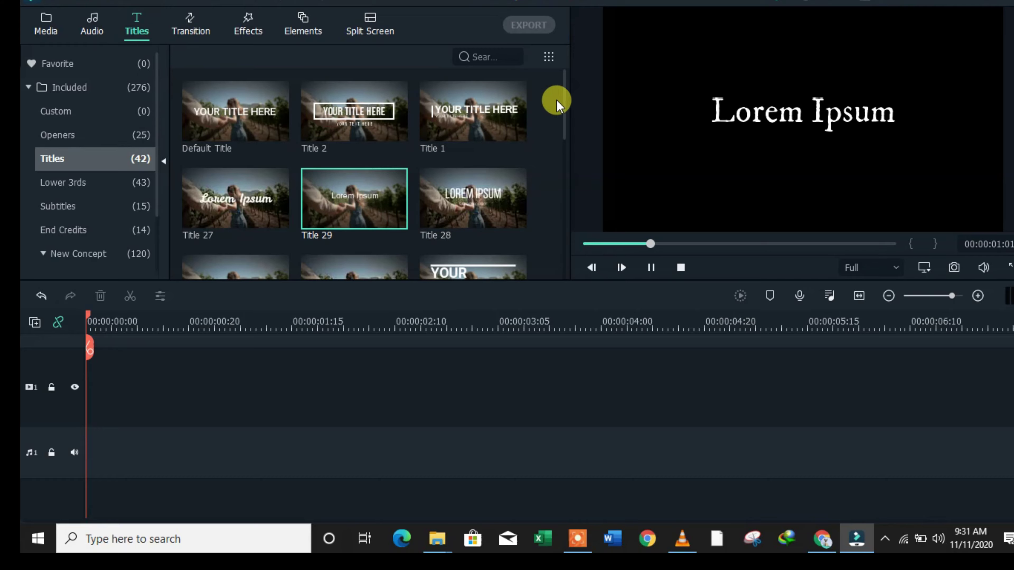
- Look further through the Titles category and preview Title 6 and Title 10
{"action": "left_click_drag", "start_coordinate": [563, 103], "coordinate": [563, 155]}
{"action": "left_click", "coordinate": [497, 139]}
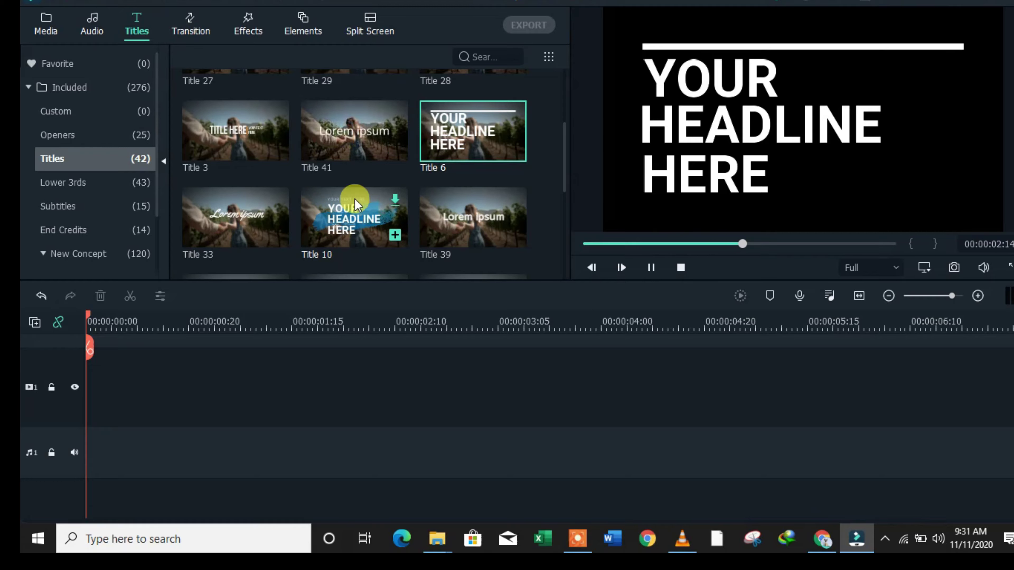
{"action": "left_click_drag", "start_coordinate": [567, 133], "coordinate": [578, 152]}
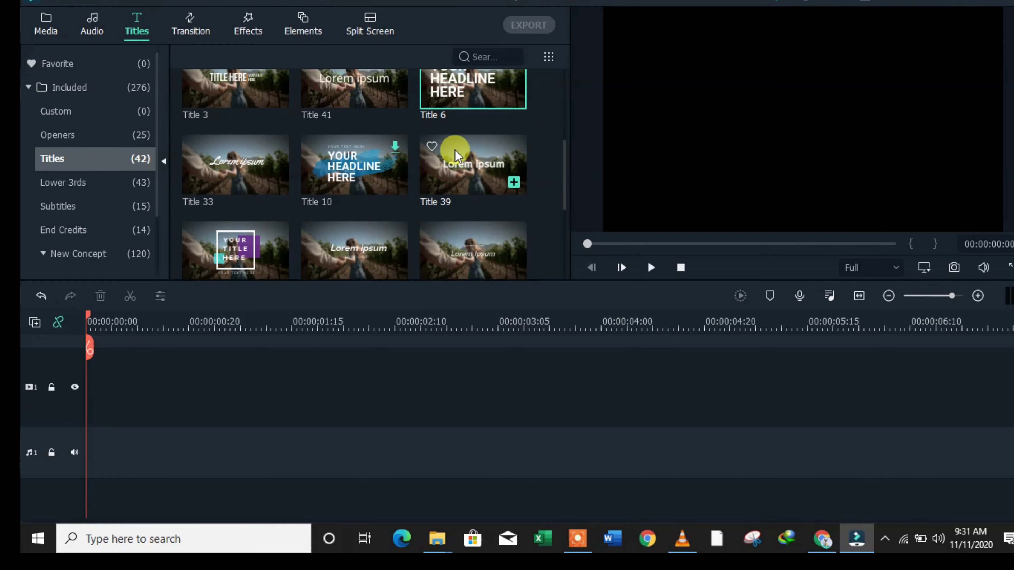
{"action": "left_click", "coordinate": [373, 158]}
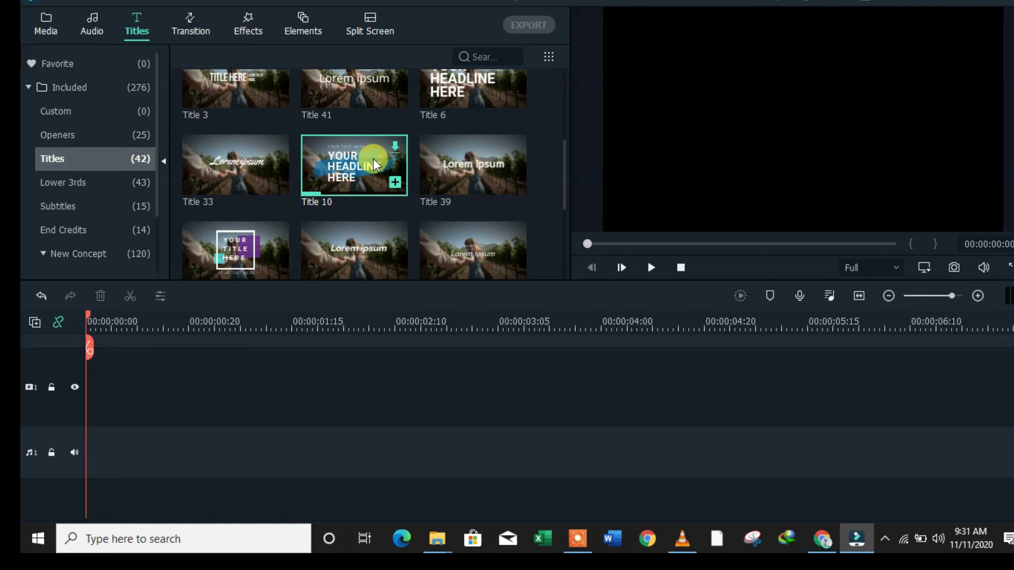
- Open the Lower 3rds category and look through its presets to the end of the list
{"action": "left_click", "coordinate": [74, 182]}
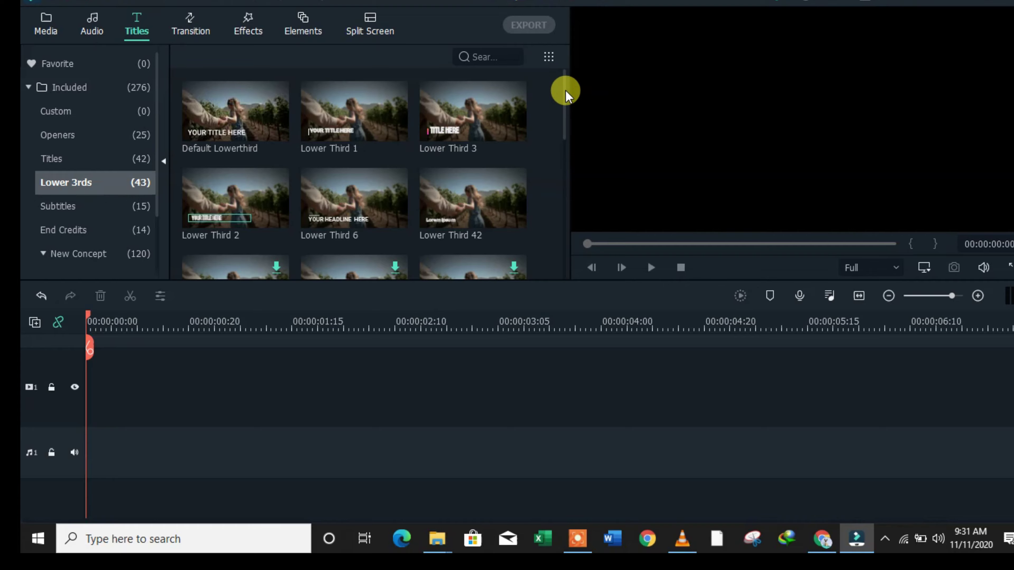
{"action": "left_click_drag", "start_coordinate": [562, 118], "coordinate": [563, 163]}
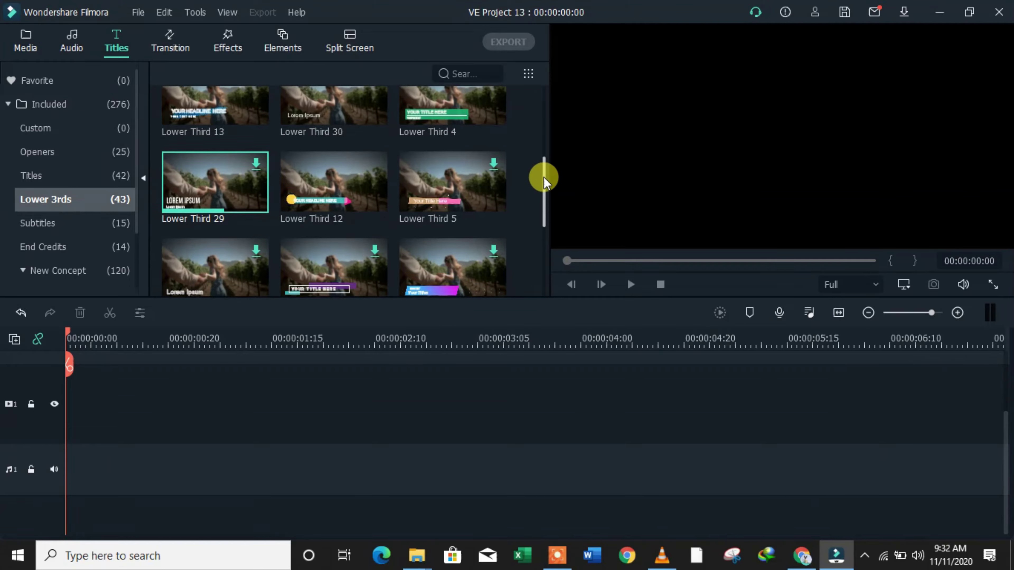
{"action": "left_click_drag", "start_coordinate": [540, 193], "coordinate": [539, 254]}
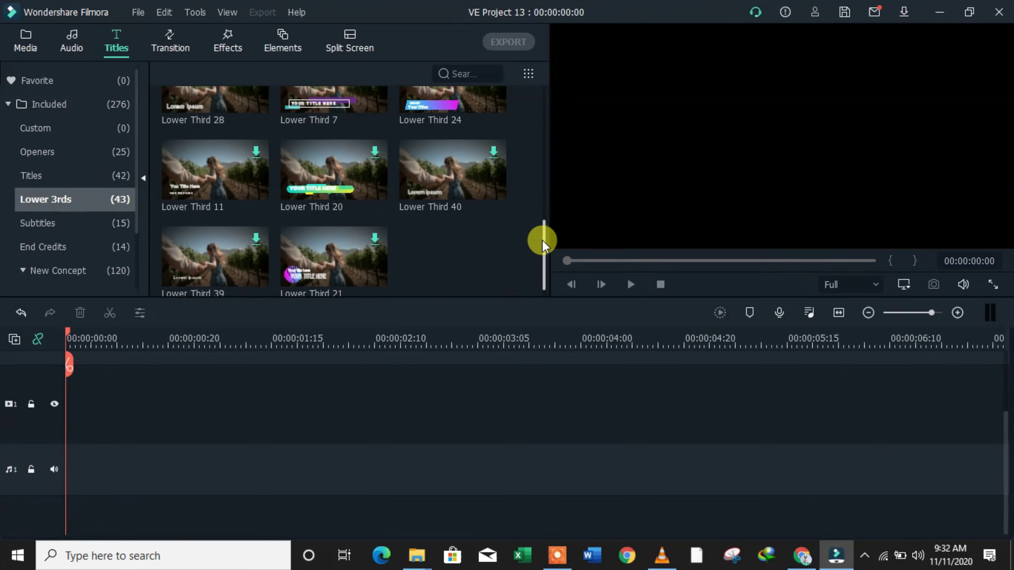
{"action": "scroll", "coordinate": [542, 244], "scroll_direction": "down", "scroll_amount": 1}
- Preview subtitle presets such as Subtitle 1, Subtitle 5 and Subtitle 10, and open the Custom titles category
{"action": "left_click", "coordinate": [319, 145]}
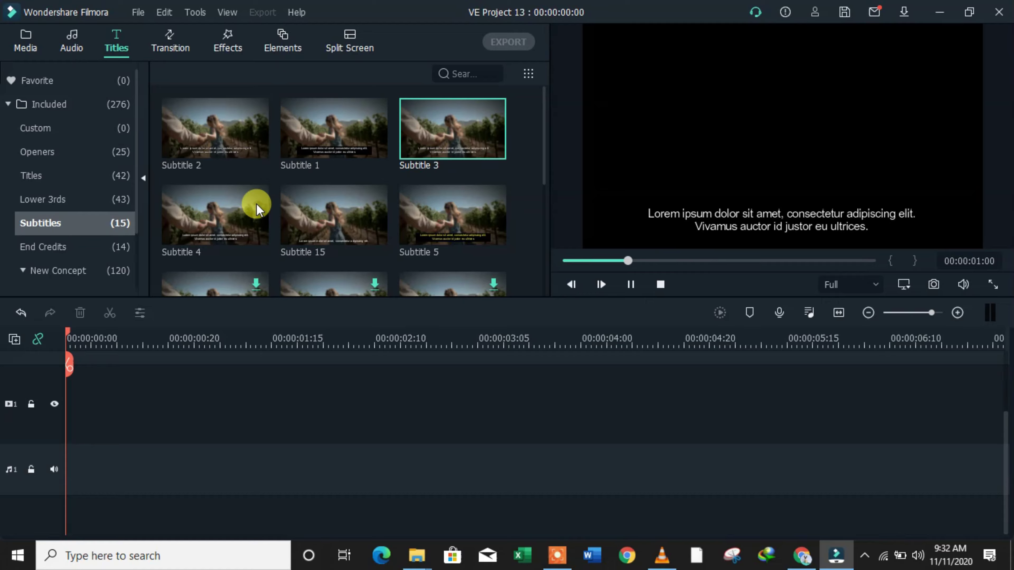
{"action": "left_click", "coordinate": [475, 207]}
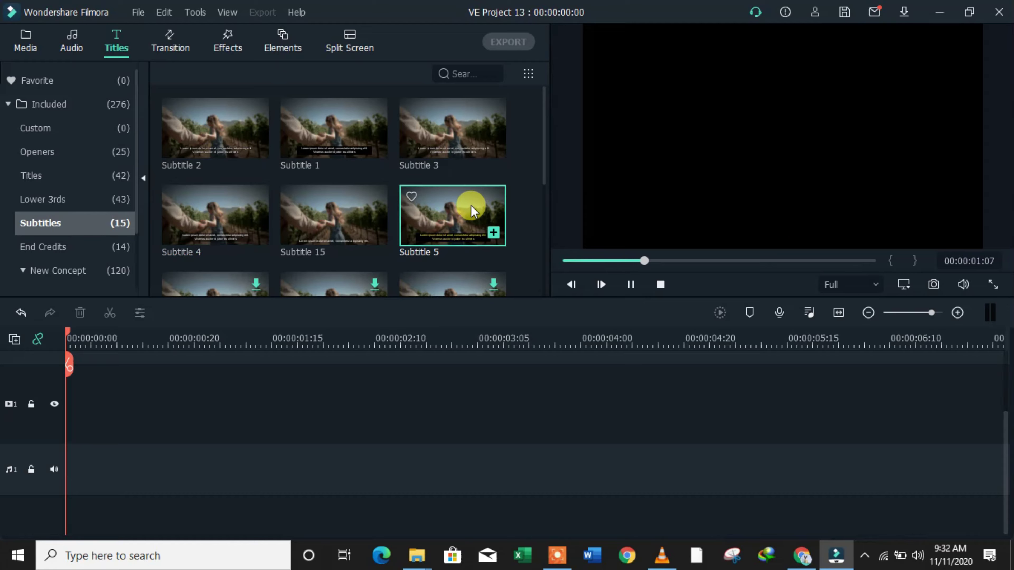
{"action": "left_click_drag", "start_coordinate": [546, 124], "coordinate": [546, 215]}
{"action": "left_click", "coordinate": [360, 181]}
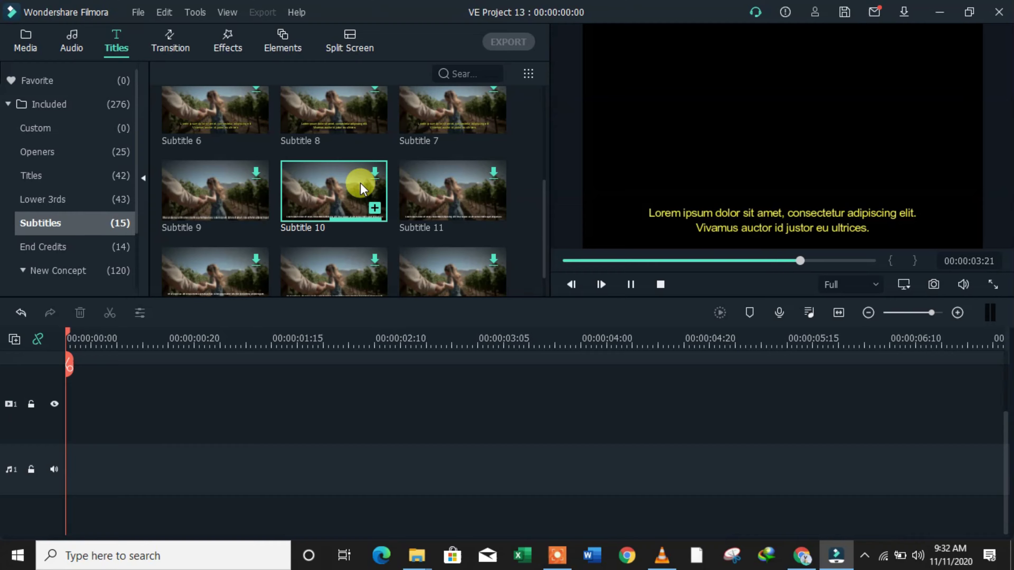
{"action": "left_click_drag", "start_coordinate": [543, 222], "coordinate": [548, 92]}
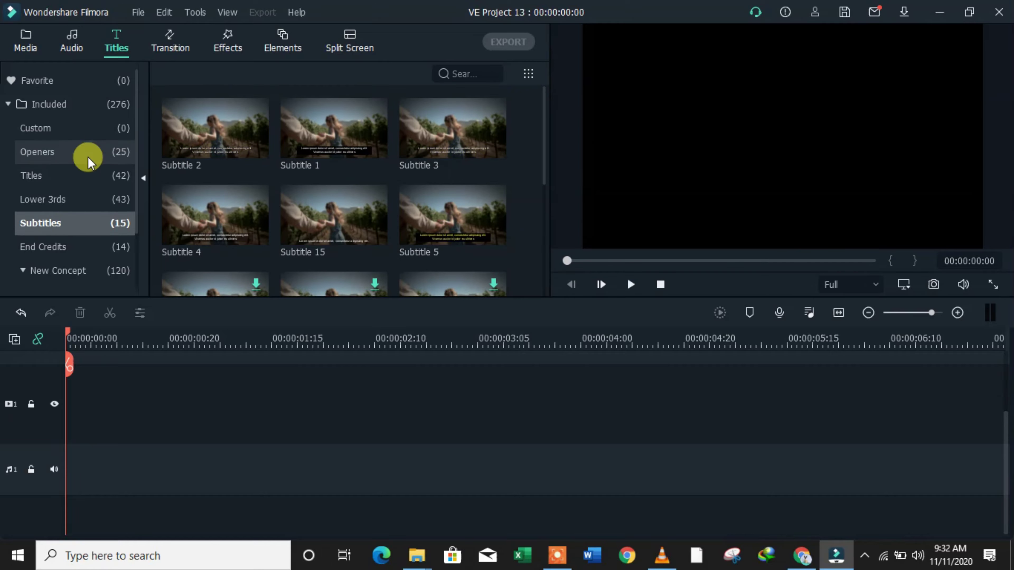
{"action": "left_click", "coordinate": [34, 128]}
- Browse the transitions and preview Wormhole 3, Warp 7, Wormhole 6 and Warp 6 in the To Infinity! category
{"action": "left_click", "coordinate": [170, 46]}
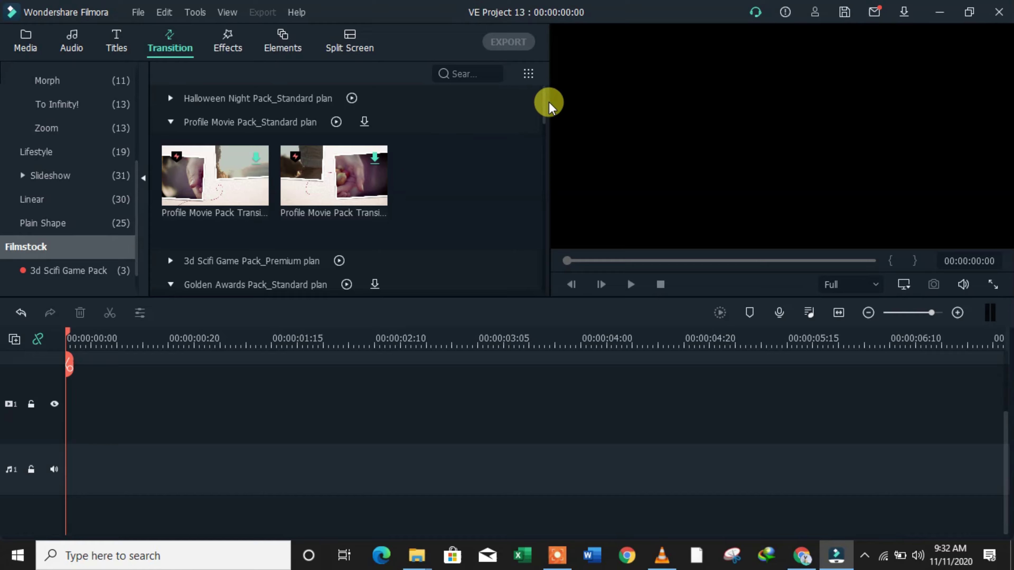
{"action": "left_click_drag", "start_coordinate": [549, 105], "coordinate": [540, 260]}
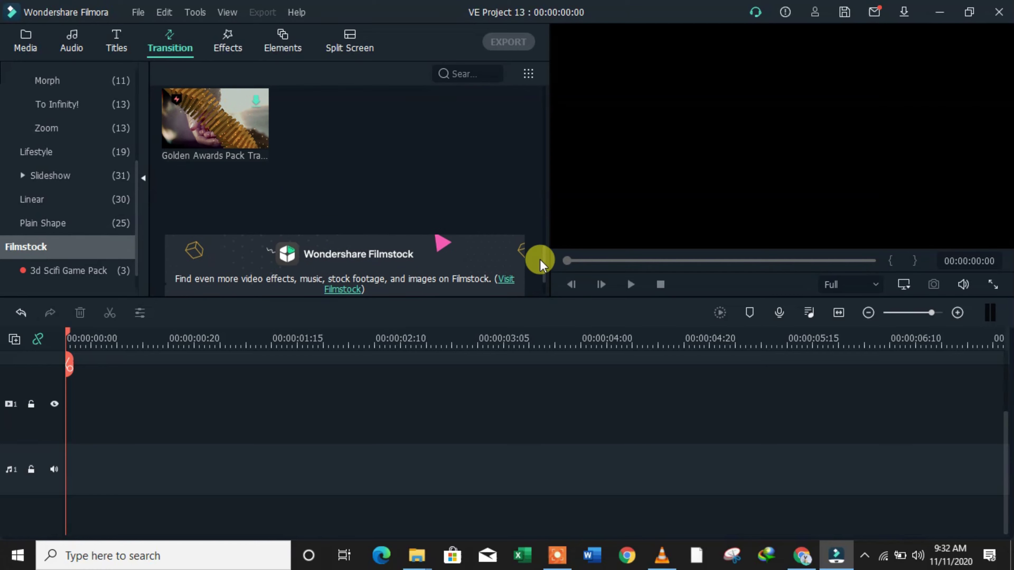
{"action": "left_click", "coordinate": [57, 86]}
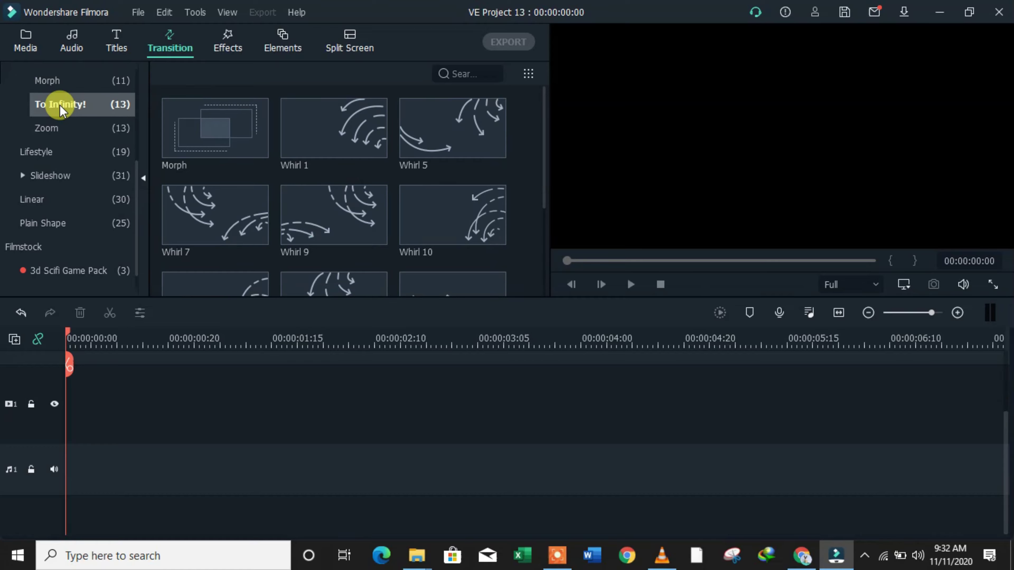
{"action": "left_click", "coordinate": [218, 137]}
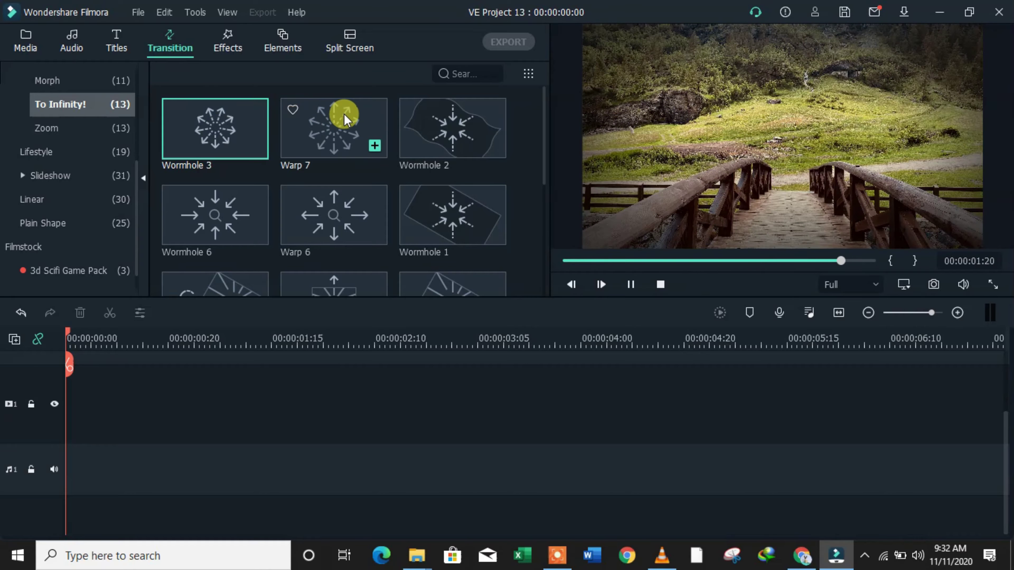
{"action": "left_click", "coordinate": [344, 114]}
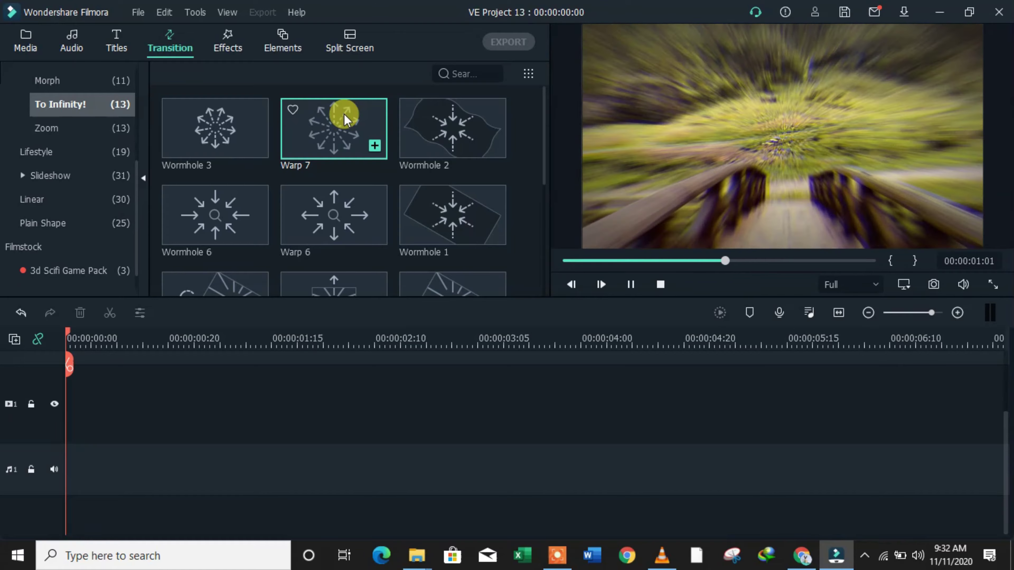
{"action": "left_click", "coordinate": [220, 213]}
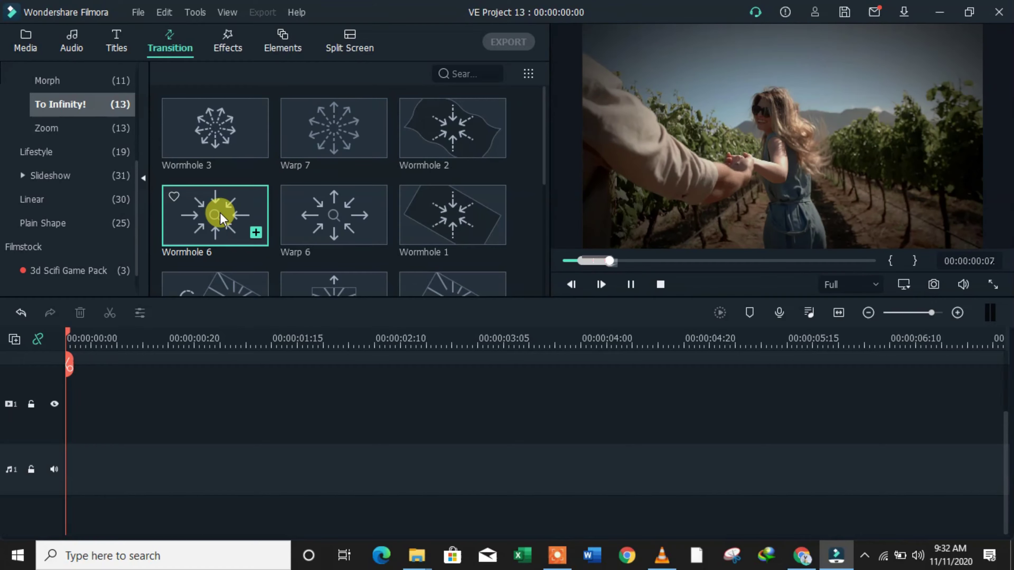
{"action": "left_click", "coordinate": [359, 210]}
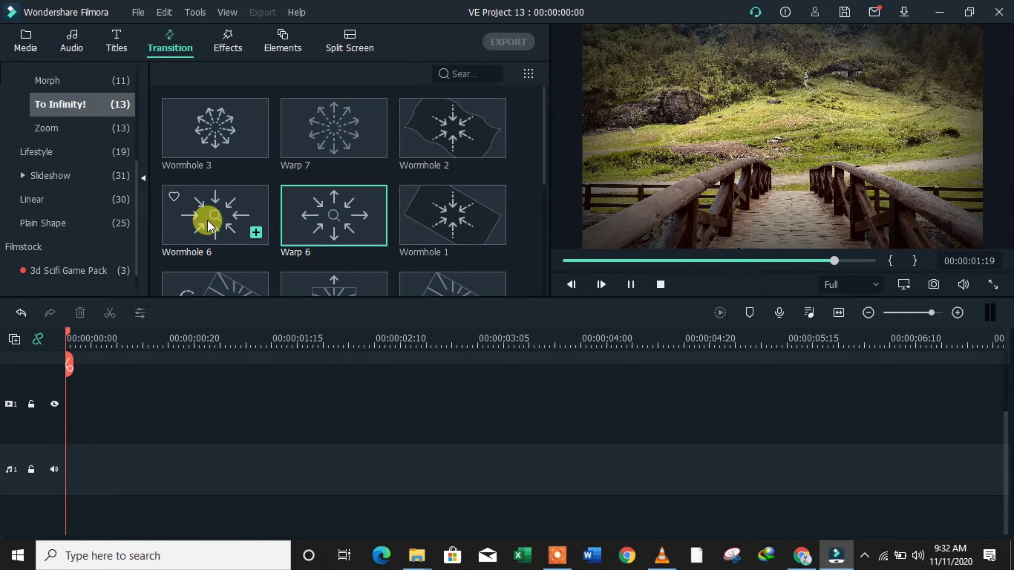
- Look through the Lifestyle and Slideshow transition categories, previewing Lifestyle transitions such as Polka Dot
{"action": "left_click", "coordinate": [61, 152]}
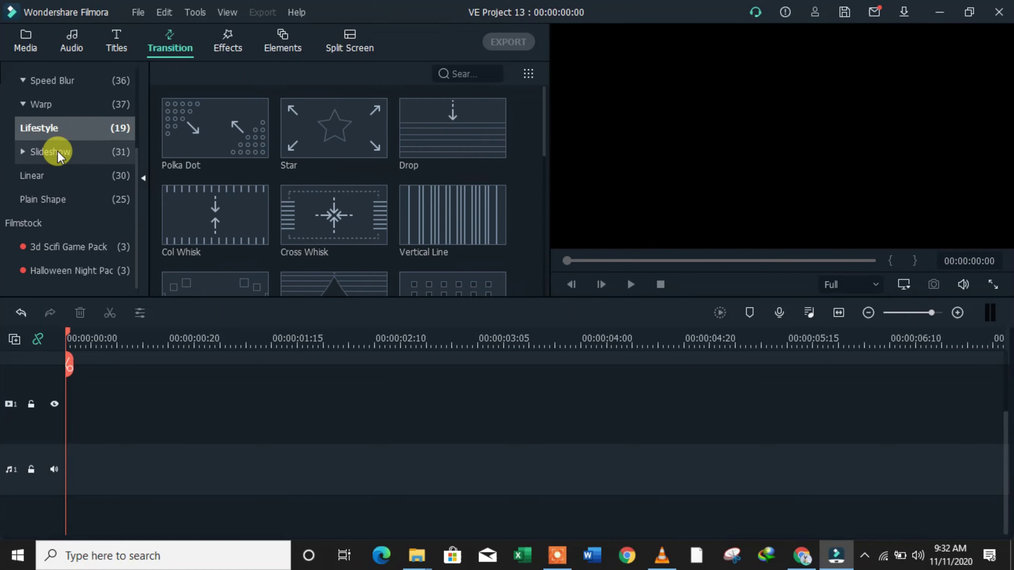
{"action": "left_click", "coordinate": [232, 138]}
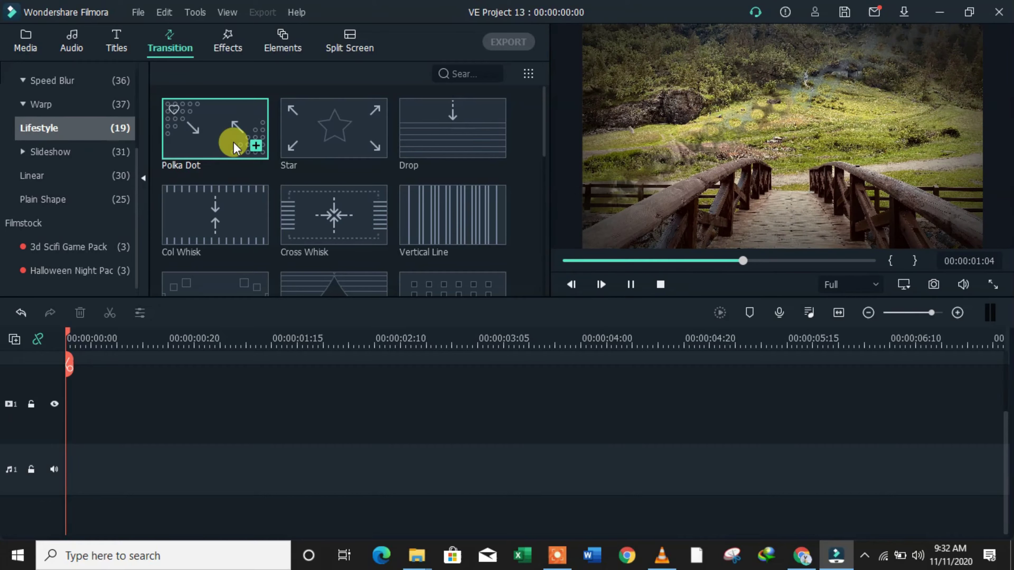
{"action": "left_click", "coordinate": [49, 153]}
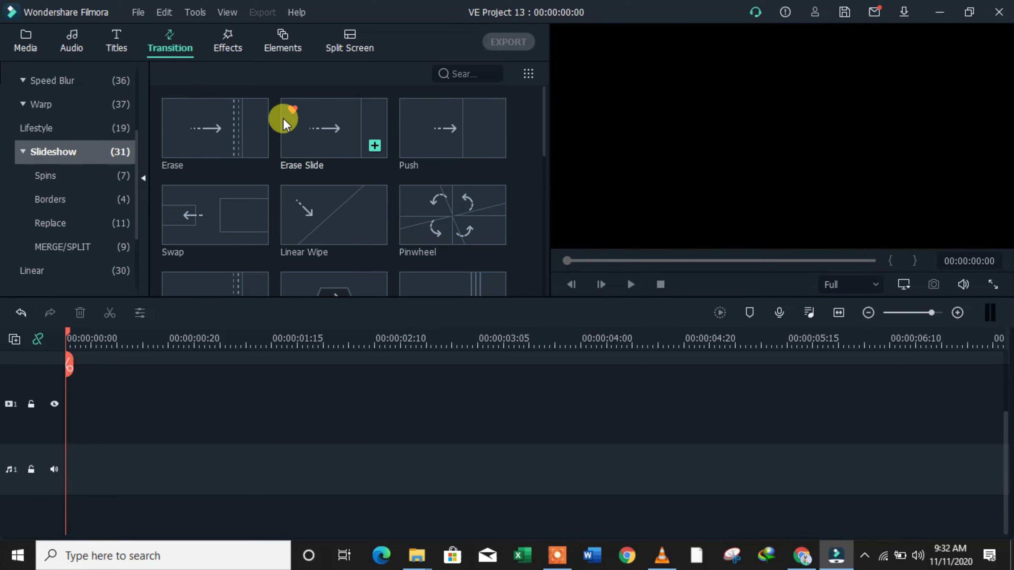
{"action": "left_click", "coordinate": [80, 126]}
{"action": "left_click", "coordinate": [451, 127]}
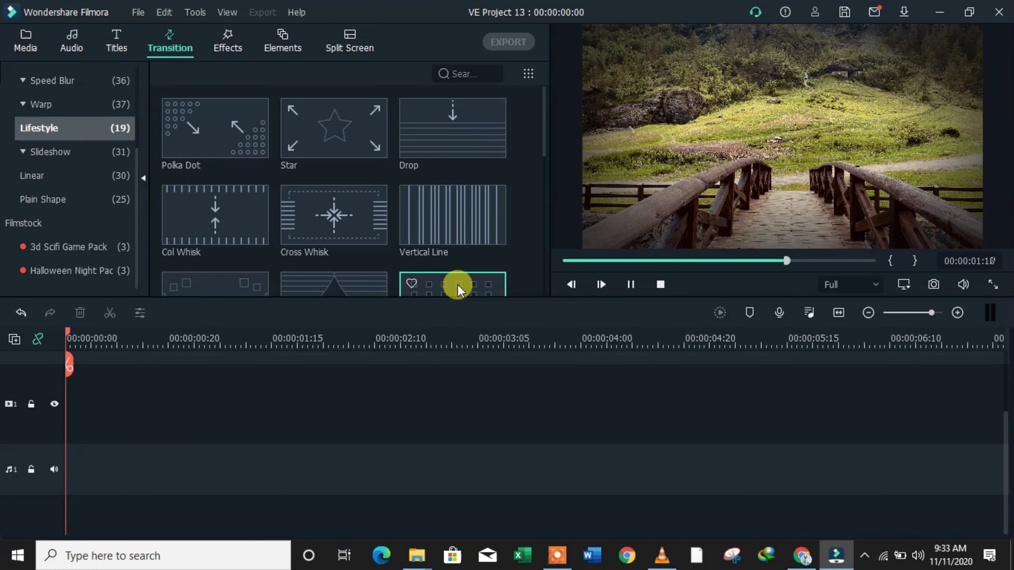
- Preview Warp Zoom 3 in the Warp category and open the Linear transitions
{"action": "left_click", "coordinate": [33, 102]}
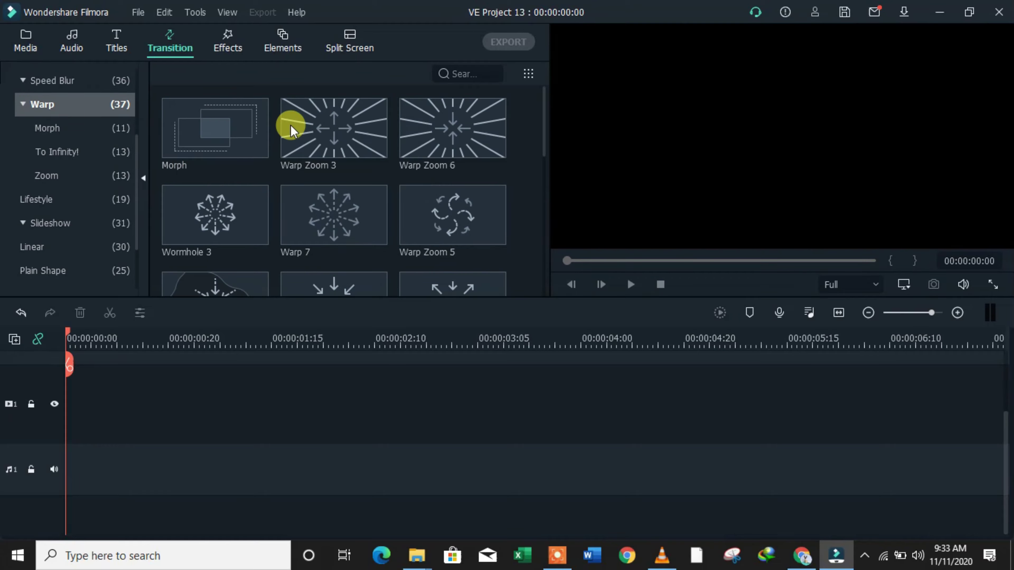
{"action": "left_click", "coordinate": [345, 141]}
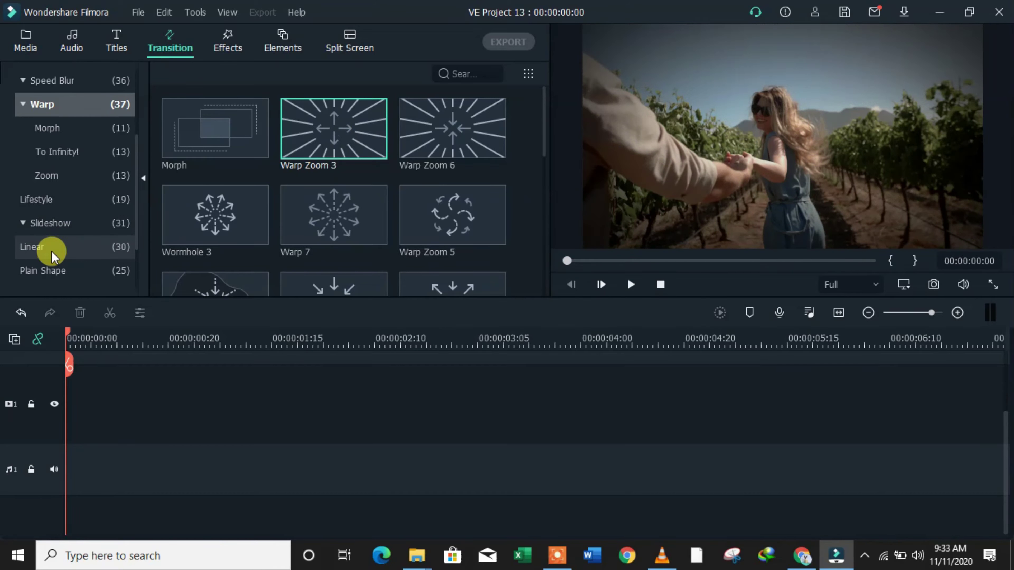
{"action": "left_click", "coordinate": [51, 250]}
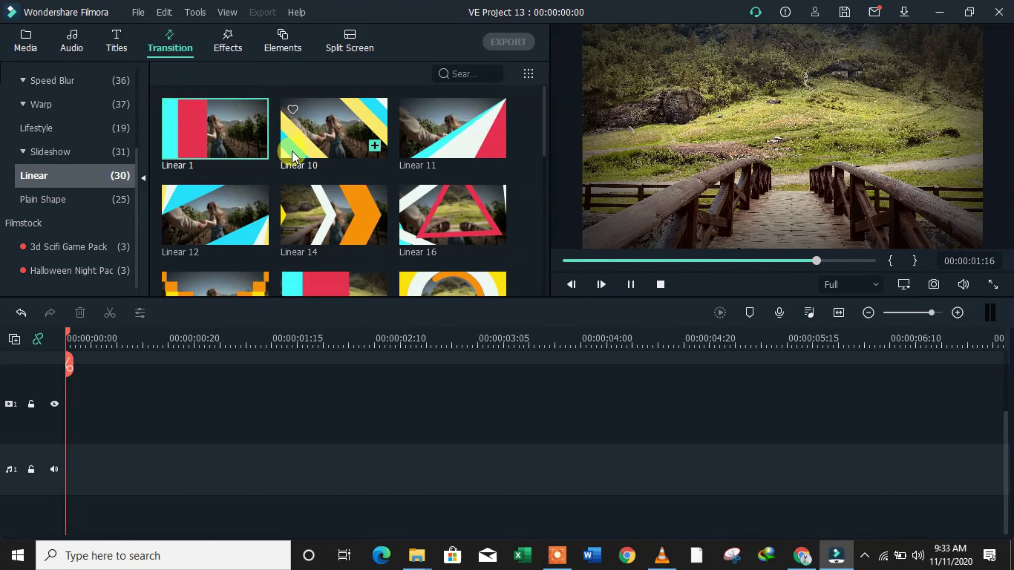
- Preview the Linear 14 transition, and preview Plain Shape 10 and Plain Shape 1 in the Plain Shape category
{"action": "left_click", "coordinate": [328, 208]}
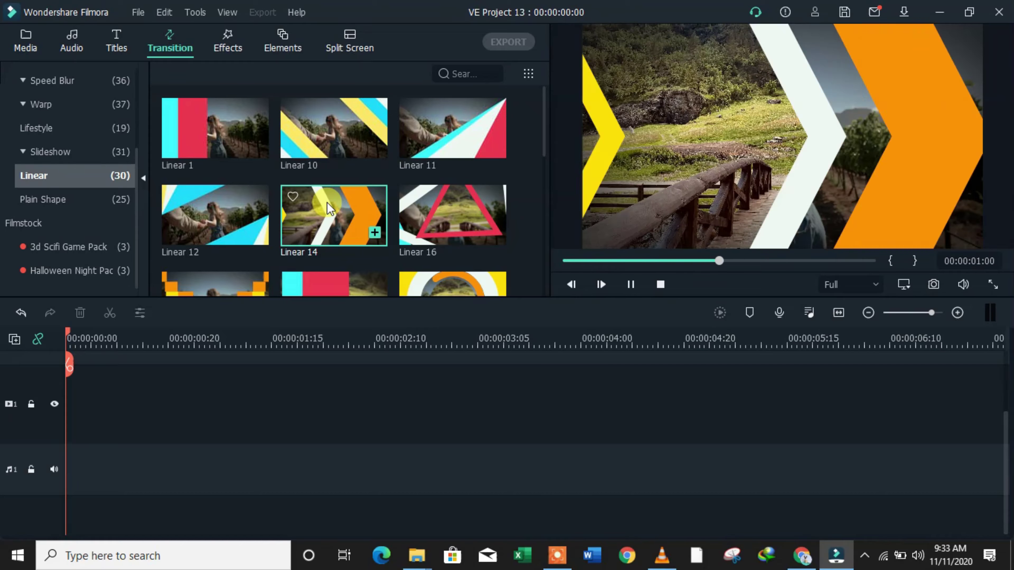
{"action": "left_click", "coordinate": [49, 199]}
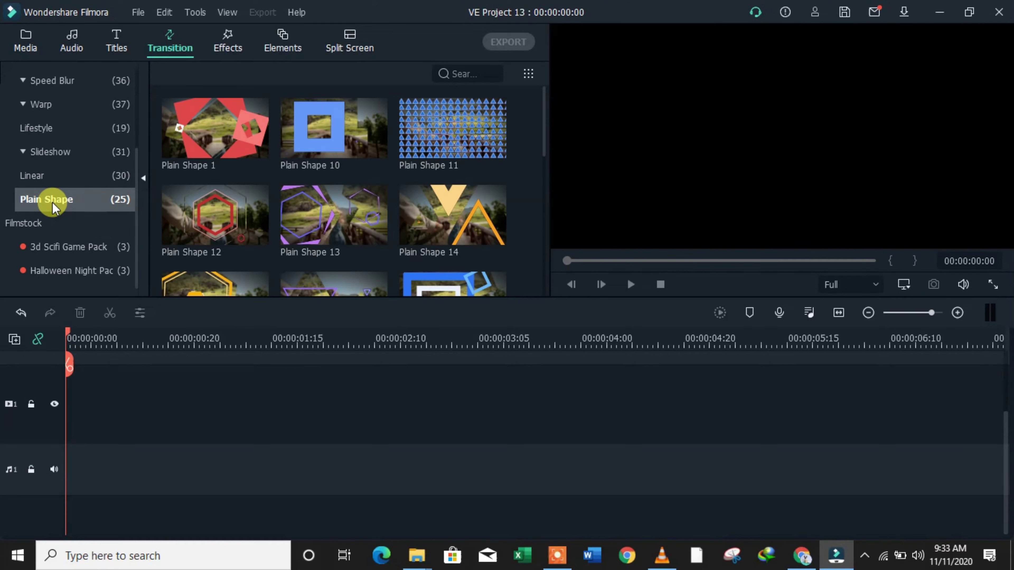
{"action": "left_click", "coordinate": [330, 124]}
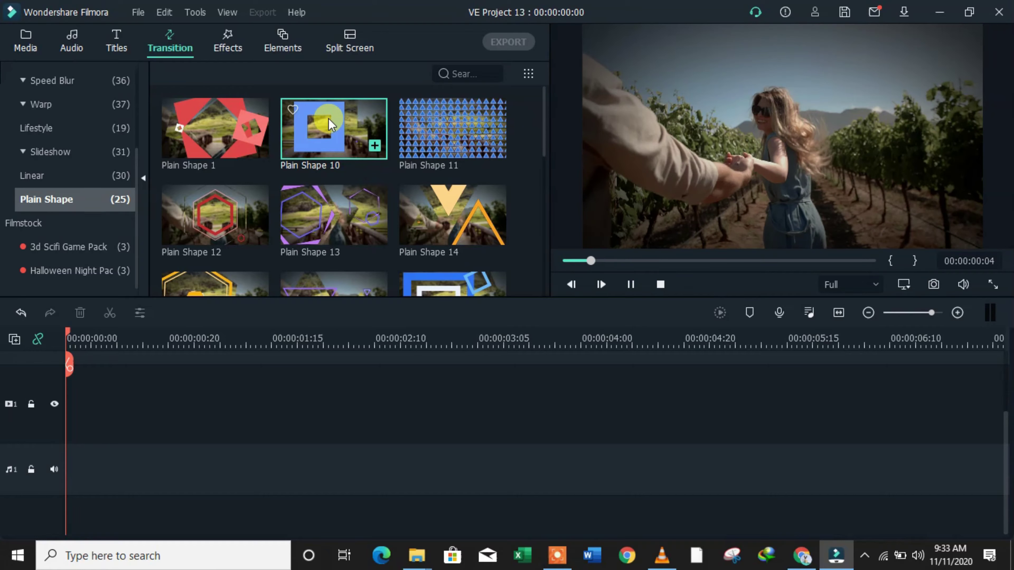
{"action": "left_click", "coordinate": [210, 128]}
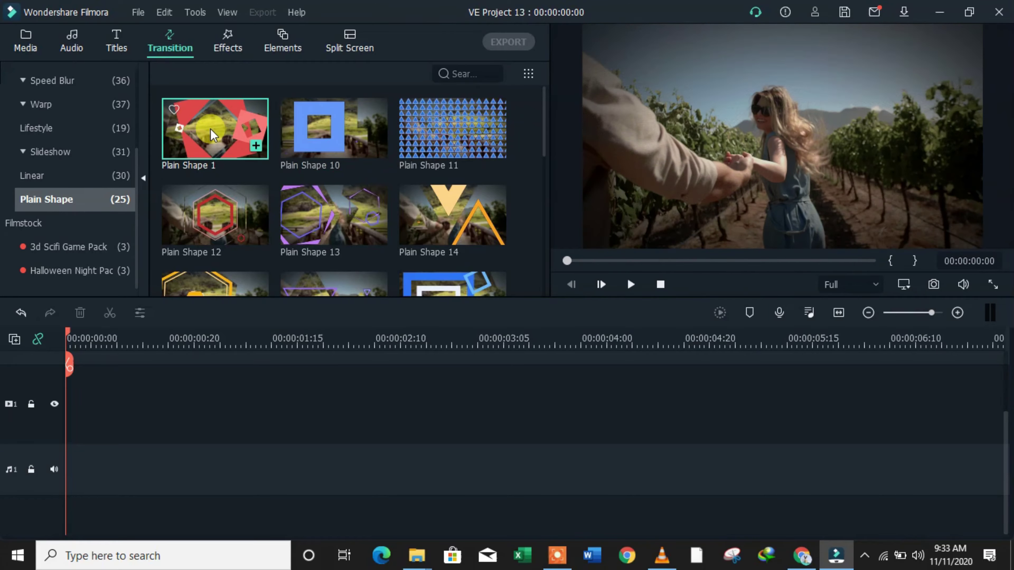
- Preview the Plain Shape 19 and Plain Shape 21 transitions, and the first transition in Filmstock's 3d Scifi Game Pack
{"action": "left_click", "coordinate": [543, 120]}
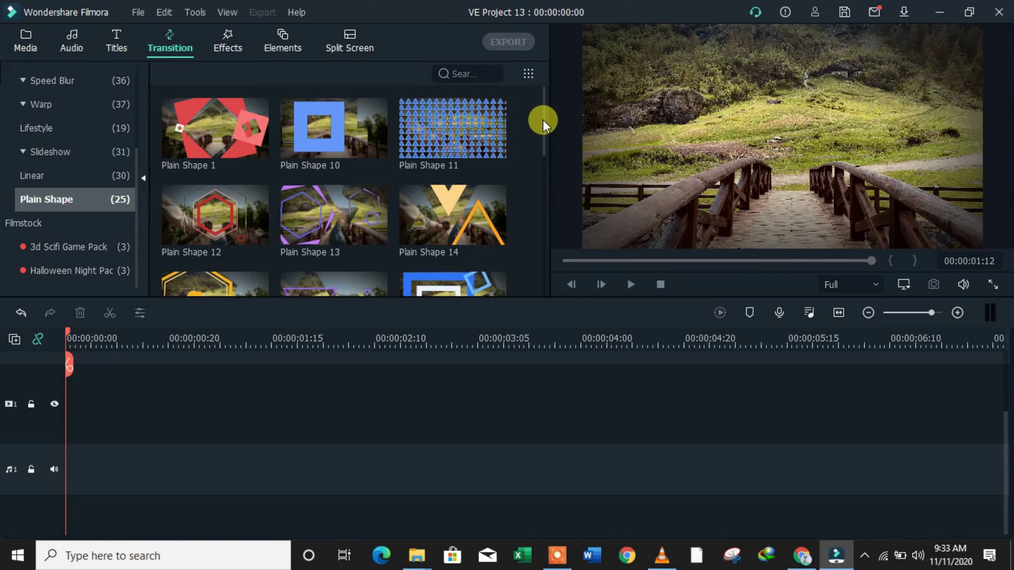
{"action": "left_click_drag", "start_coordinate": [543, 123], "coordinate": [543, 188]}
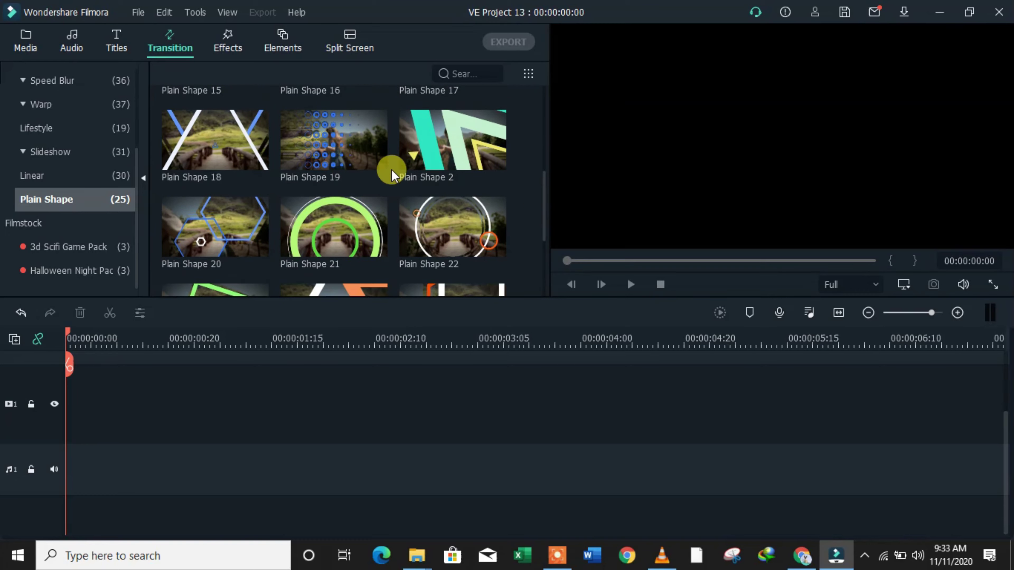
{"action": "left_click", "coordinate": [328, 133]}
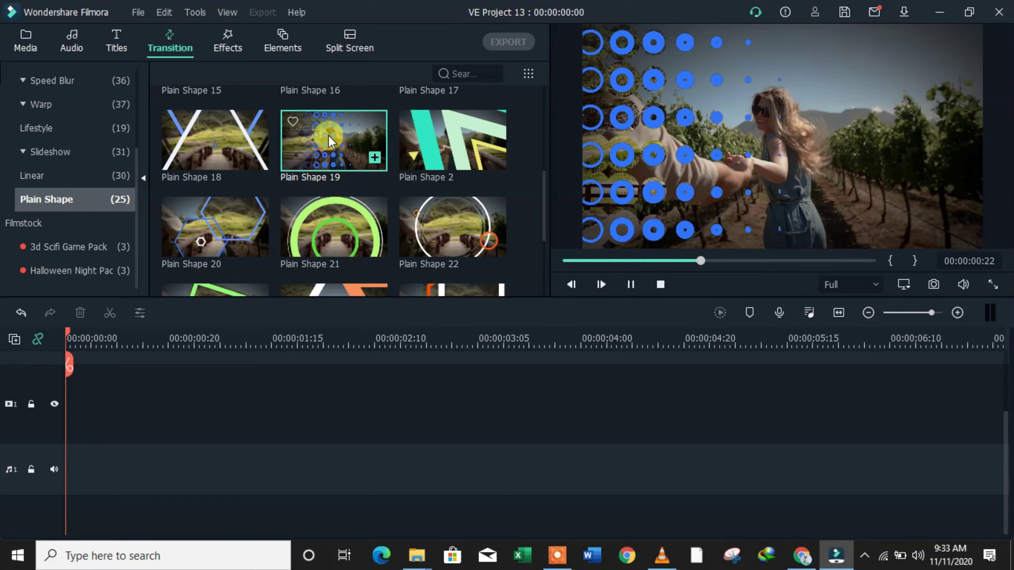
{"action": "left_click", "coordinate": [332, 212]}
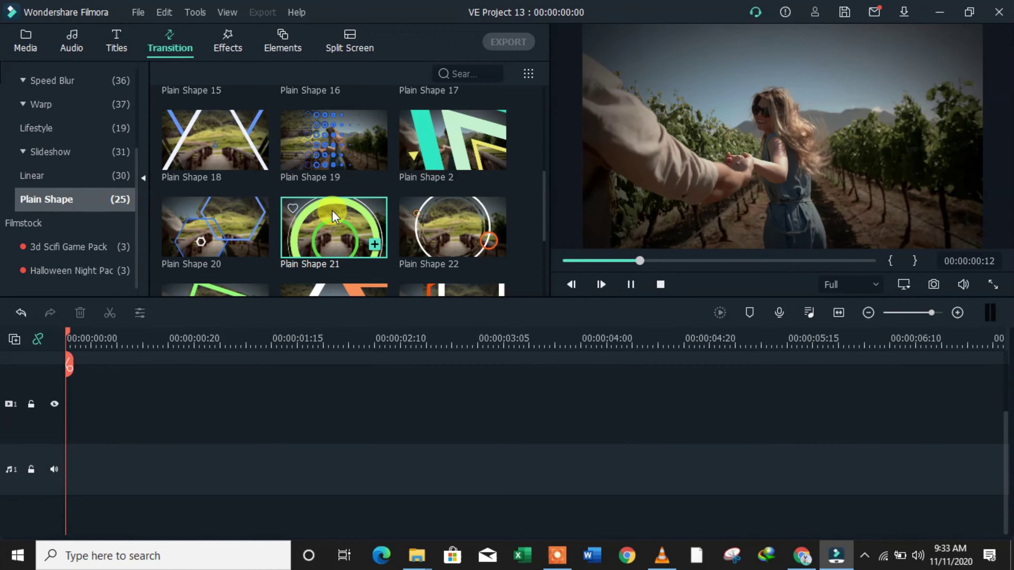
{"action": "left_click", "coordinate": [80, 246]}
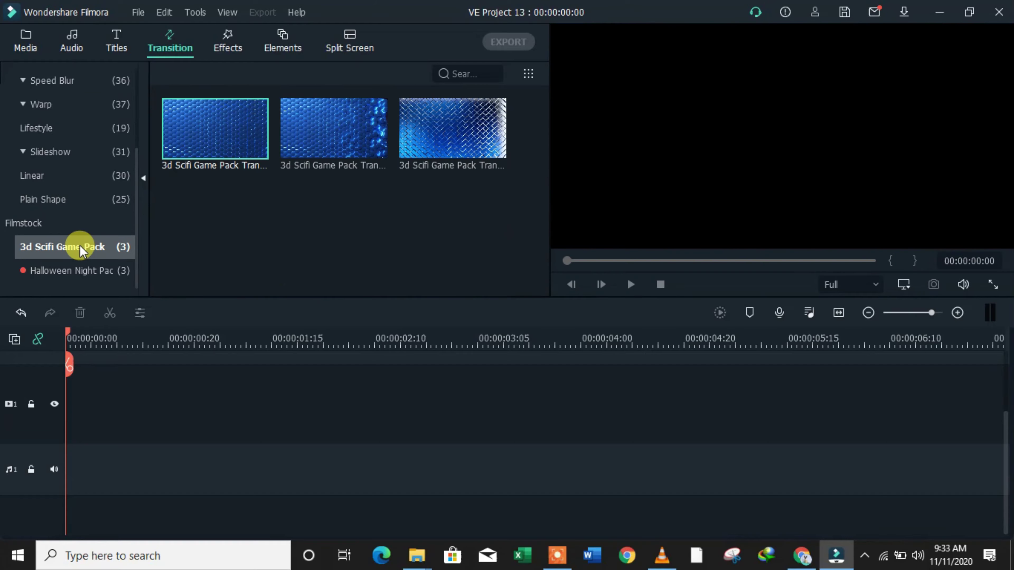
{"action": "left_click", "coordinate": [204, 124]}
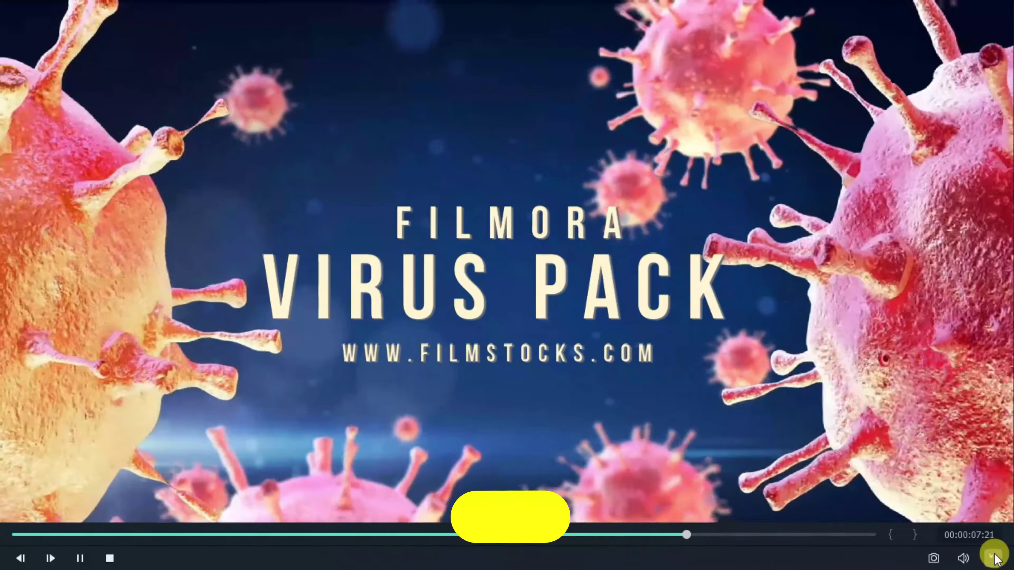
- Leave the full-screen preview of Virus Pack Opener 01, and preview the Virus Pack Opener 02 title at full screen
{"action": "left_click", "coordinate": [994, 559]}
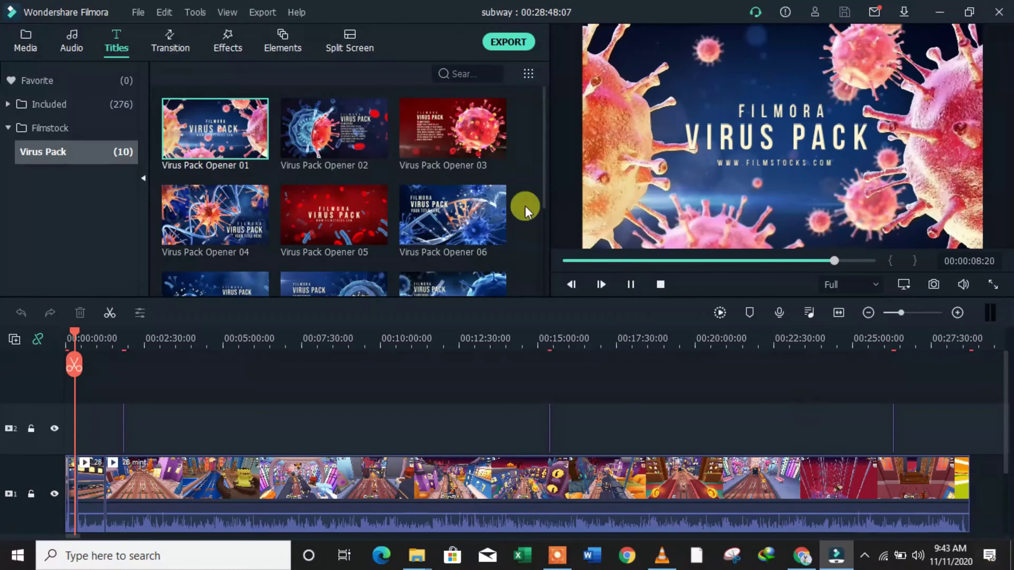
{"action": "left_click", "coordinate": [329, 124]}
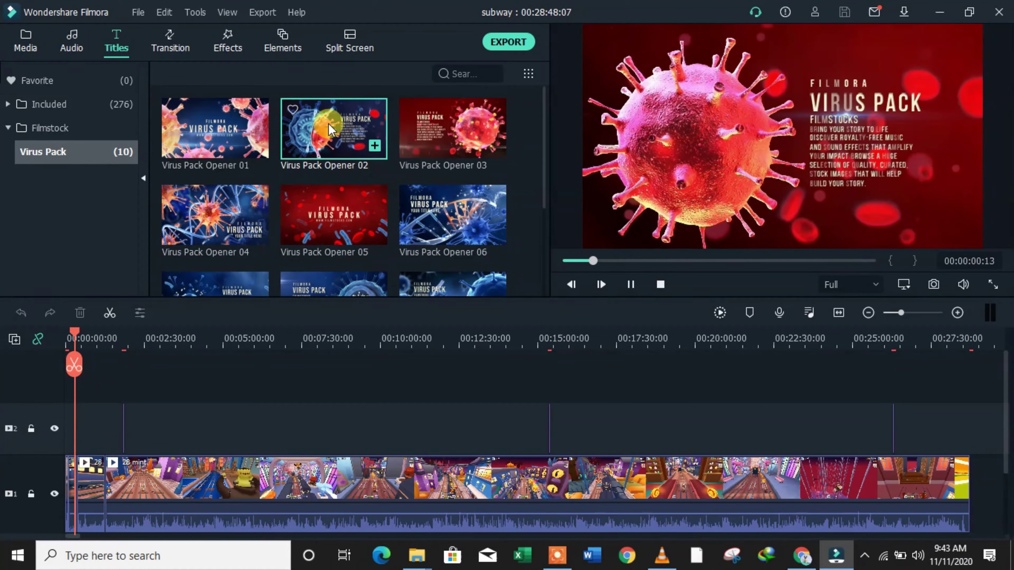
{"action": "left_click", "coordinate": [429, 216]}
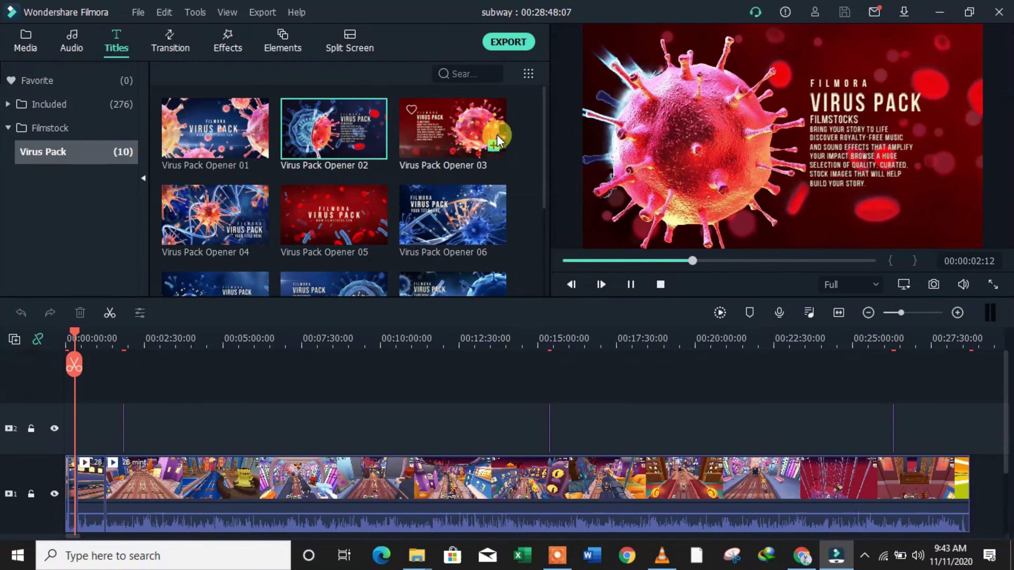
{"action": "left_click", "coordinate": [992, 284]}
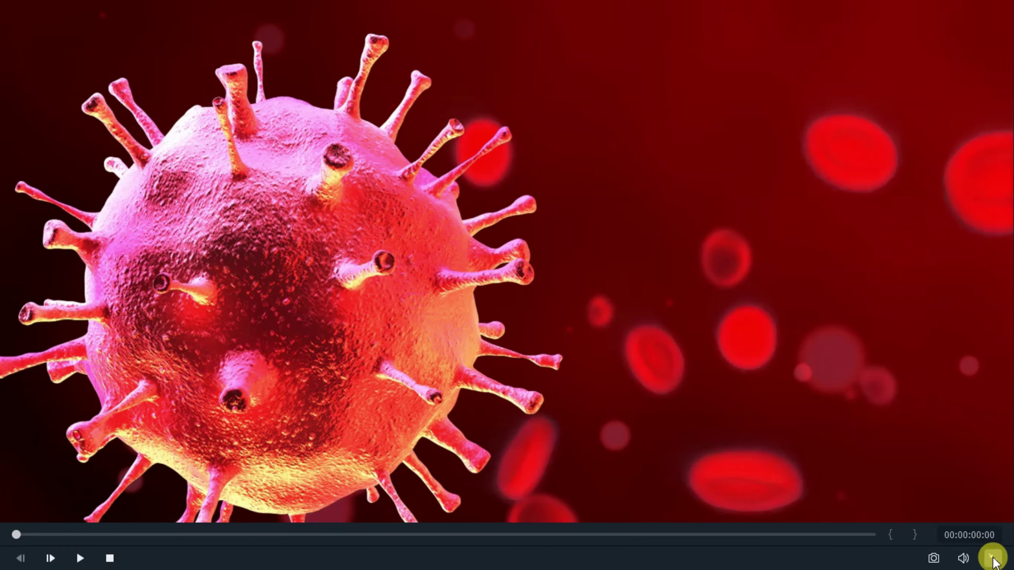
{"action": "left_click", "coordinate": [992, 559]}
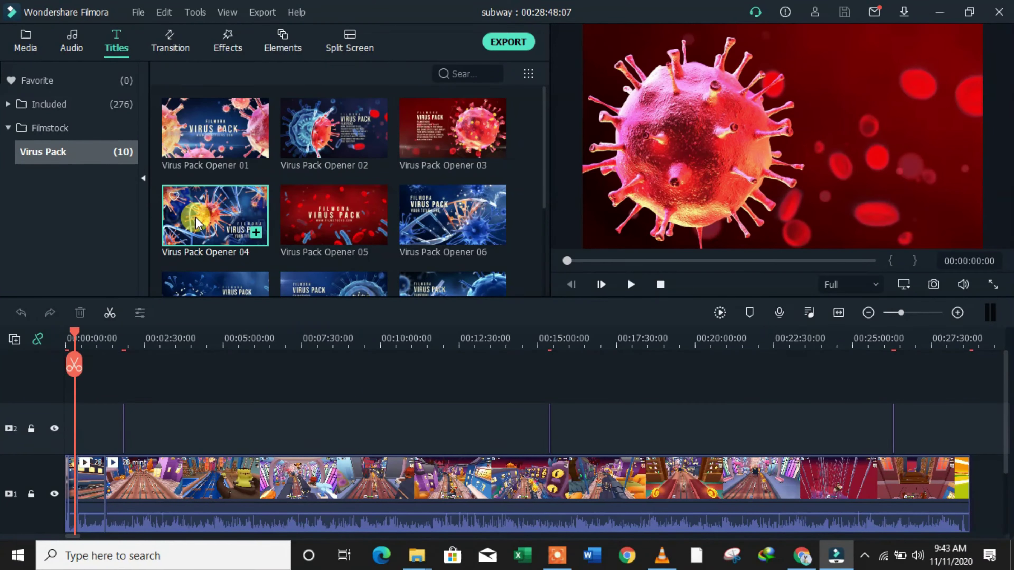
- Preview the Virus Pack Opener 04, 08 and 07 titles, and view the pack's last opener at full screen
{"action": "left_click", "coordinate": [196, 218]}
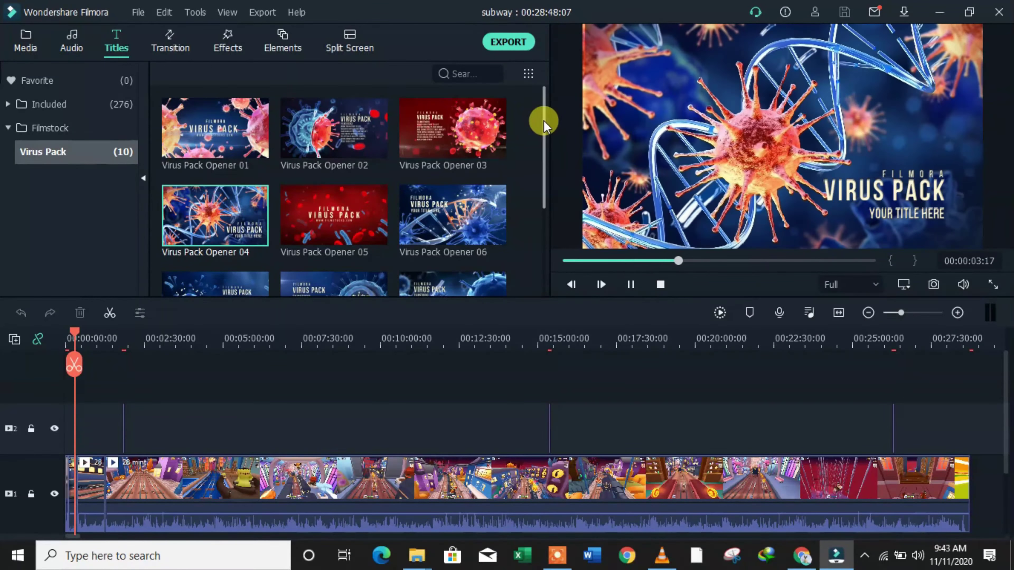
{"action": "left_click_drag", "start_coordinate": [543, 124], "coordinate": [546, 176]}
{"action": "left_click", "coordinate": [342, 188]}
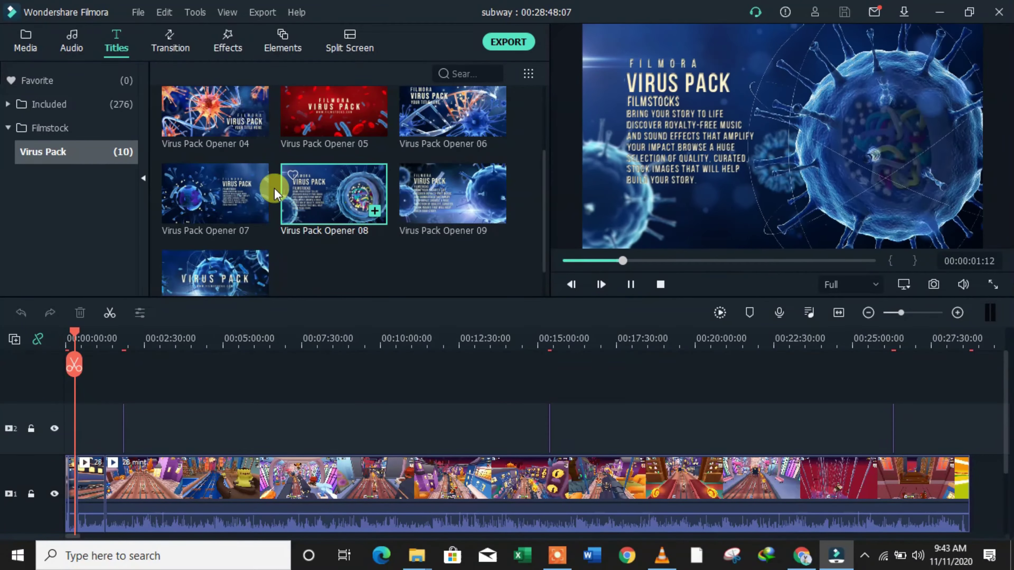
{"action": "left_click", "coordinate": [227, 193]}
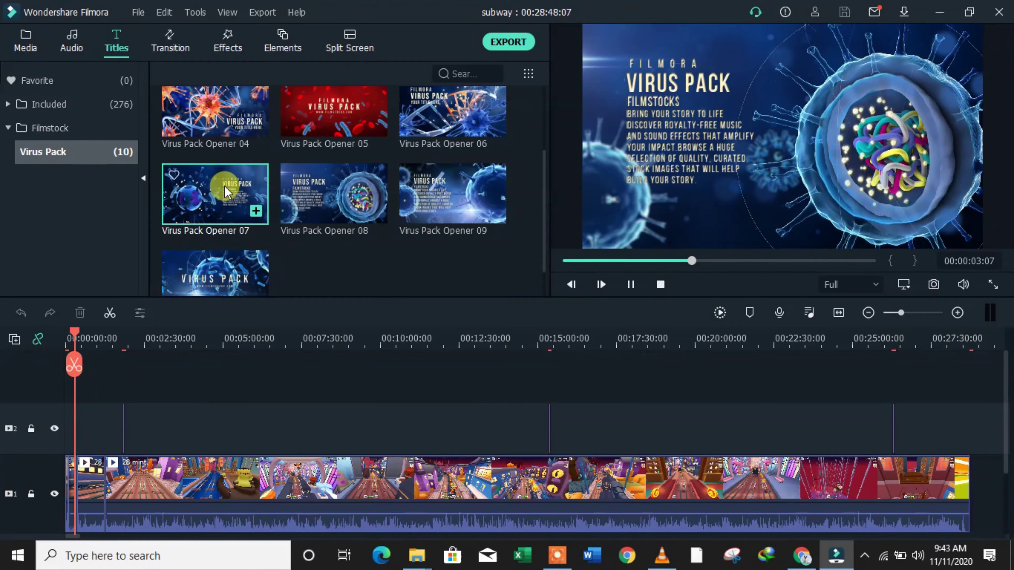
{"action": "left_click", "coordinate": [205, 276]}
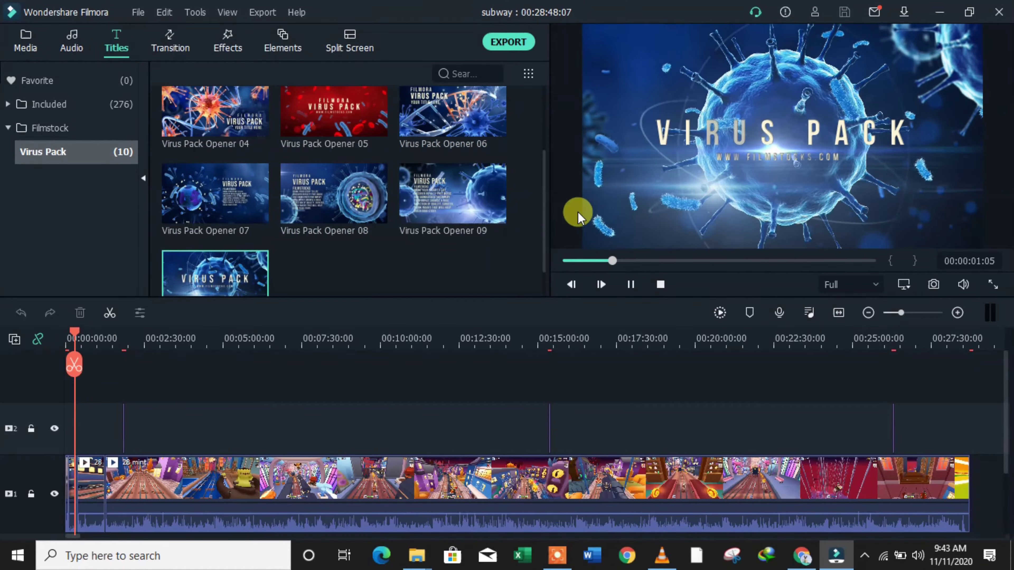
{"action": "left_click", "coordinate": [993, 284]}
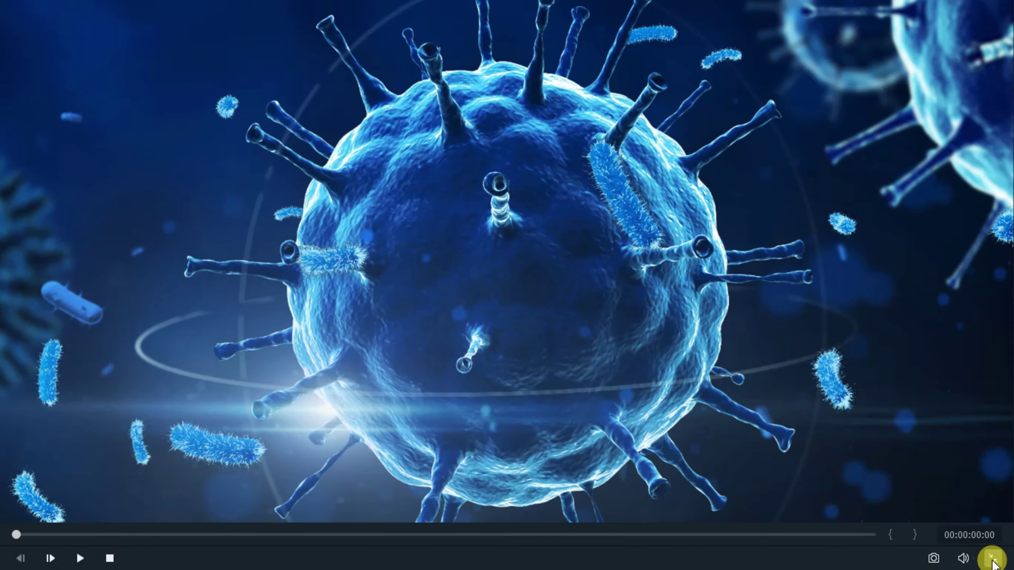
{"action": "left_click", "coordinate": [992, 559]}
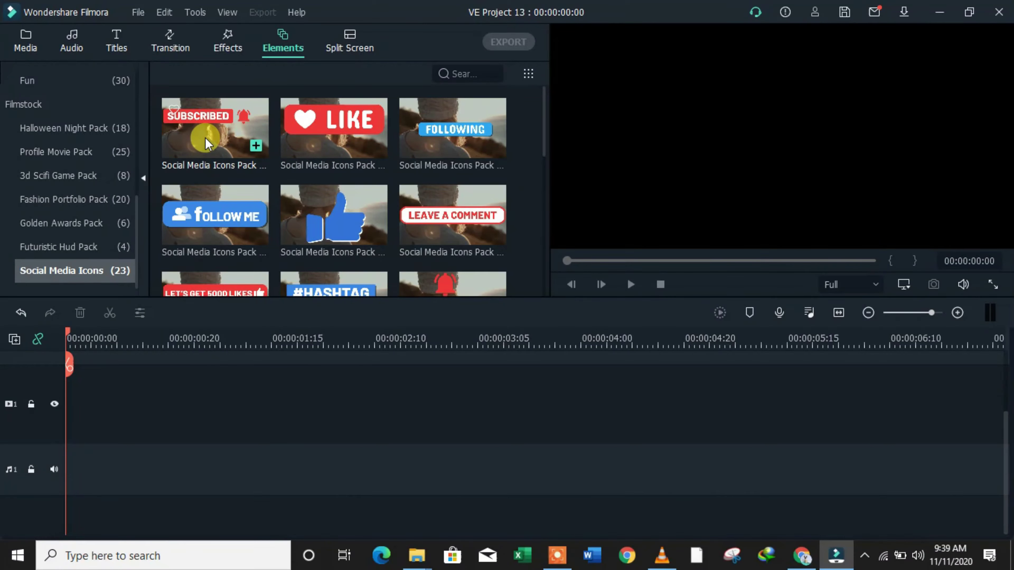
- Preview the Subscribed, Like, Following, Follow Me, thumbs-up, Leave a Comment and Let's Get 5000 Likes elements in the Social Media Icons pack
{"action": "left_click", "coordinate": [205, 140]}
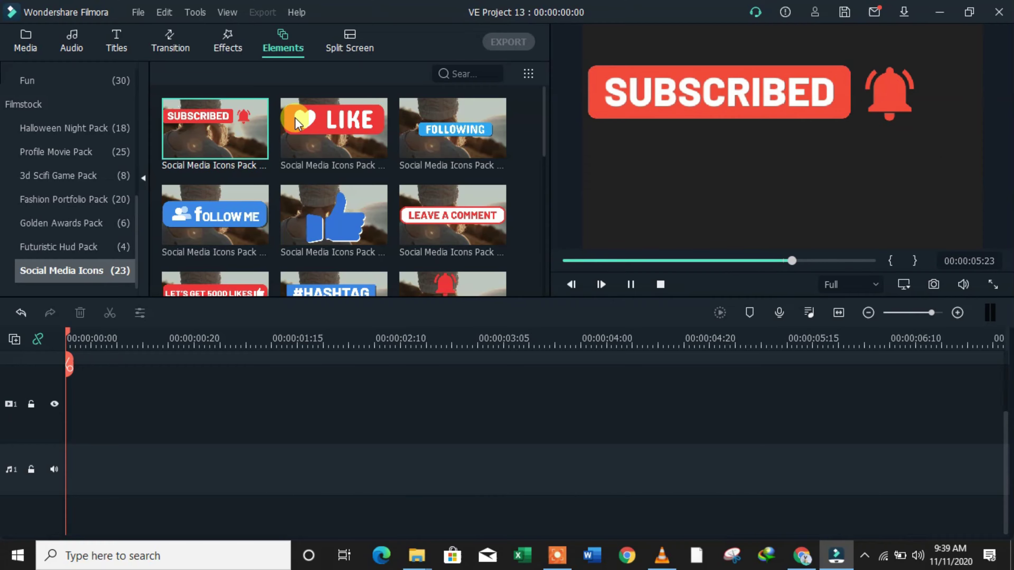
{"action": "left_click", "coordinate": [336, 128]}
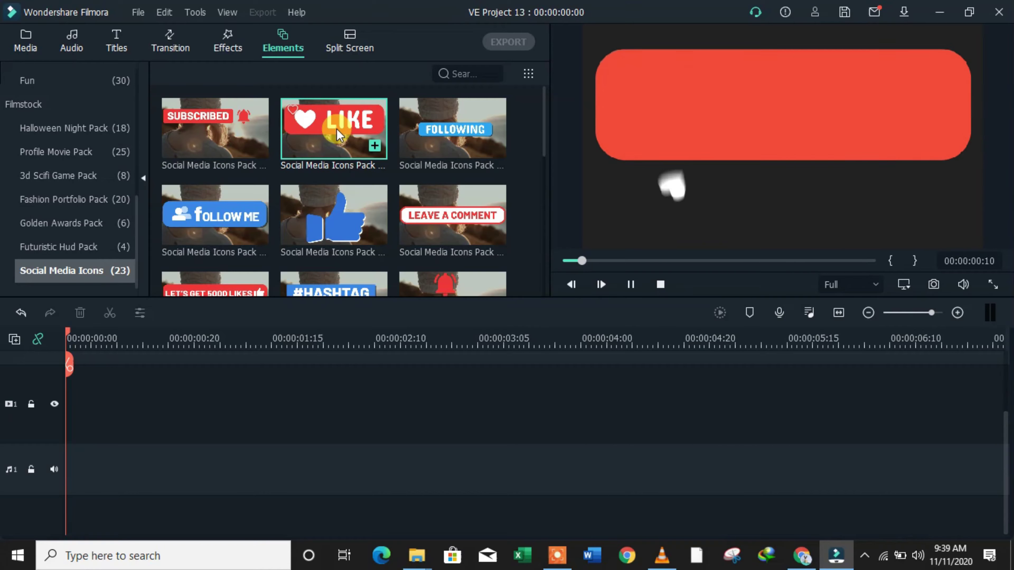
{"action": "left_click", "coordinate": [454, 134]}
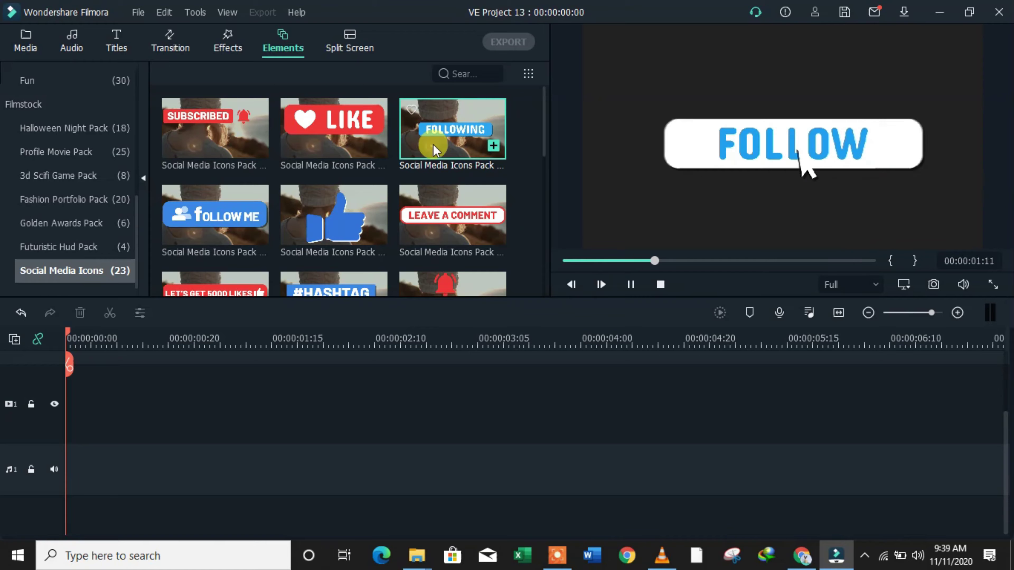
{"action": "left_click", "coordinate": [238, 217]}
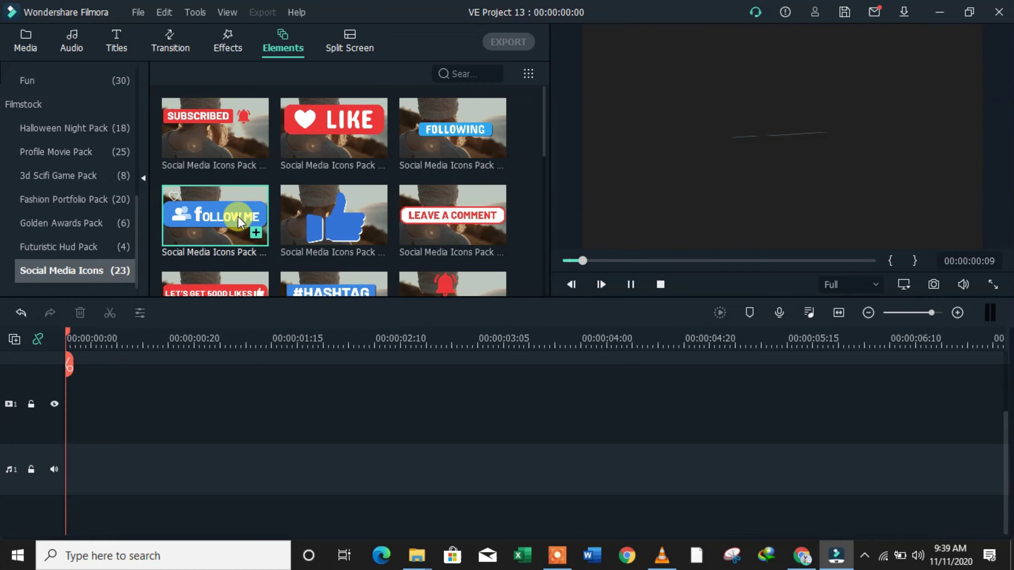
{"action": "left_click", "coordinate": [362, 204]}
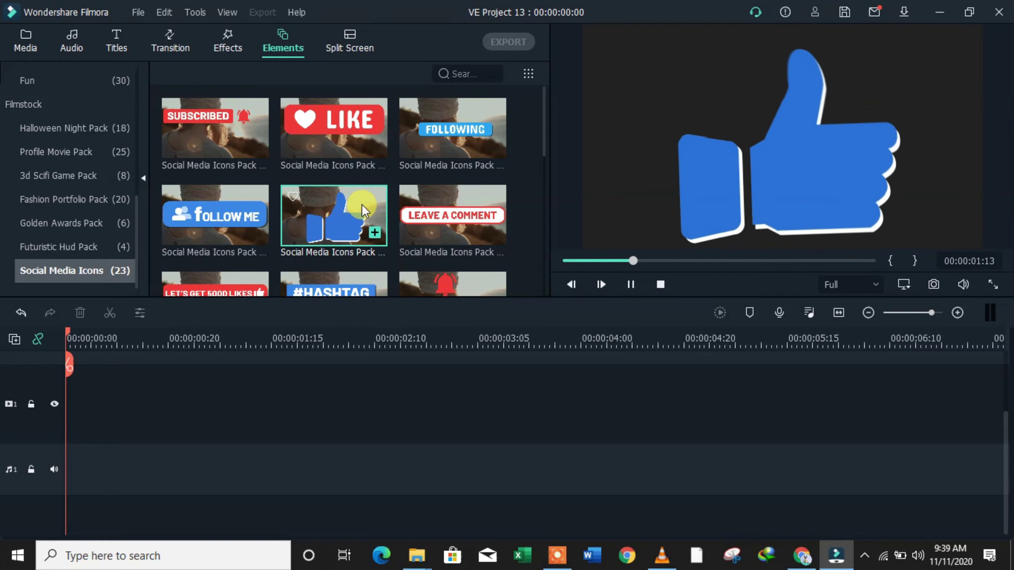
{"action": "left_click", "coordinate": [450, 205]}
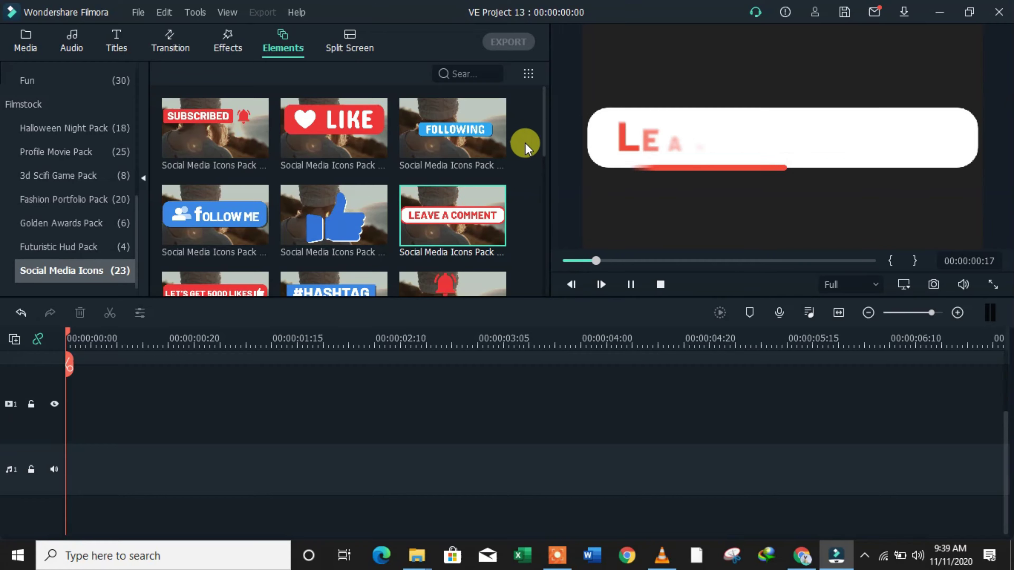
{"action": "left_click_drag", "start_coordinate": [543, 131], "coordinate": [546, 166]}
{"action": "left_click", "coordinate": [230, 191]}
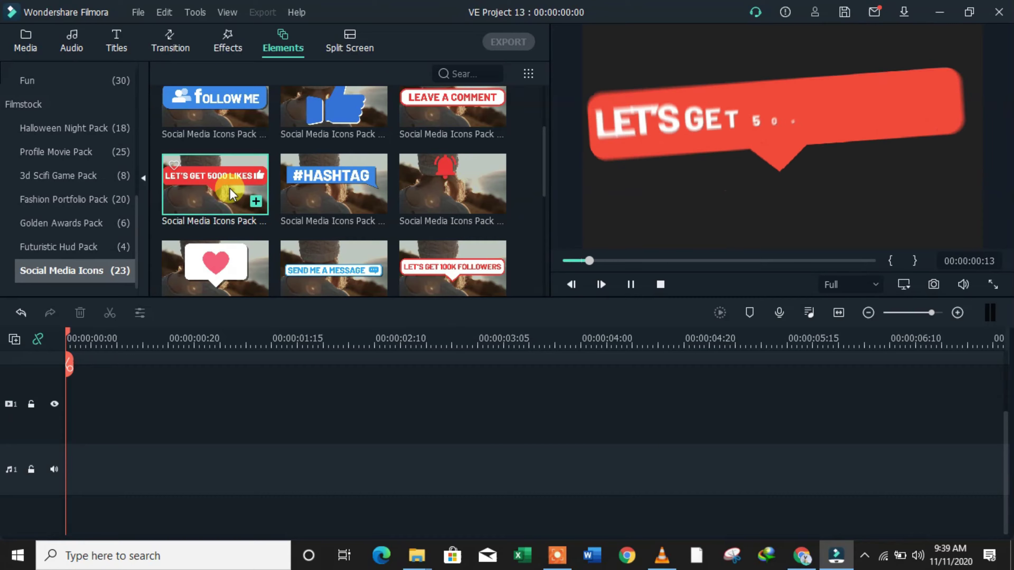
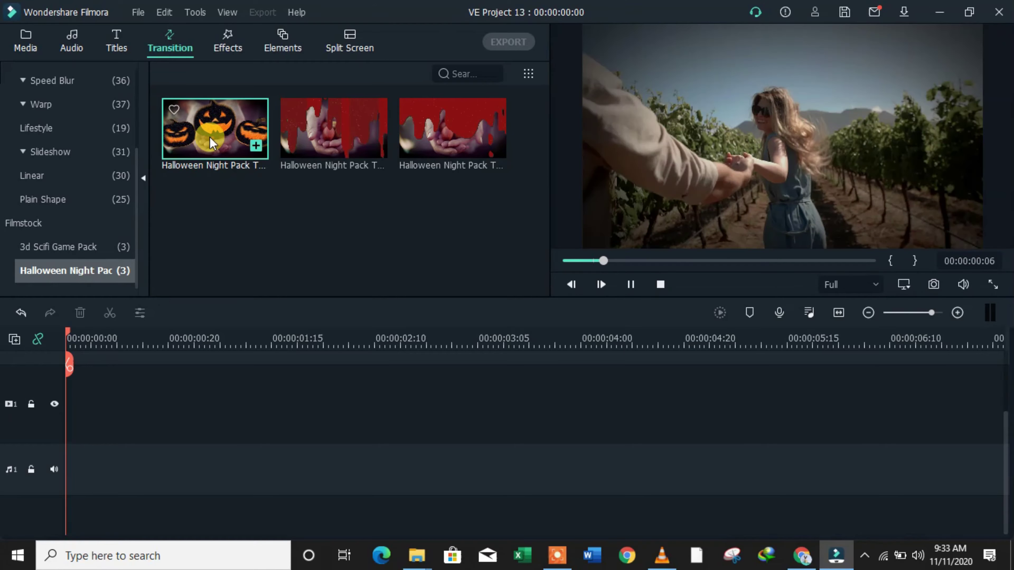
- Preview the second and third transitions in the Halloween Night Pack, and open the Effects library
{"action": "left_click", "coordinate": [337, 116]}
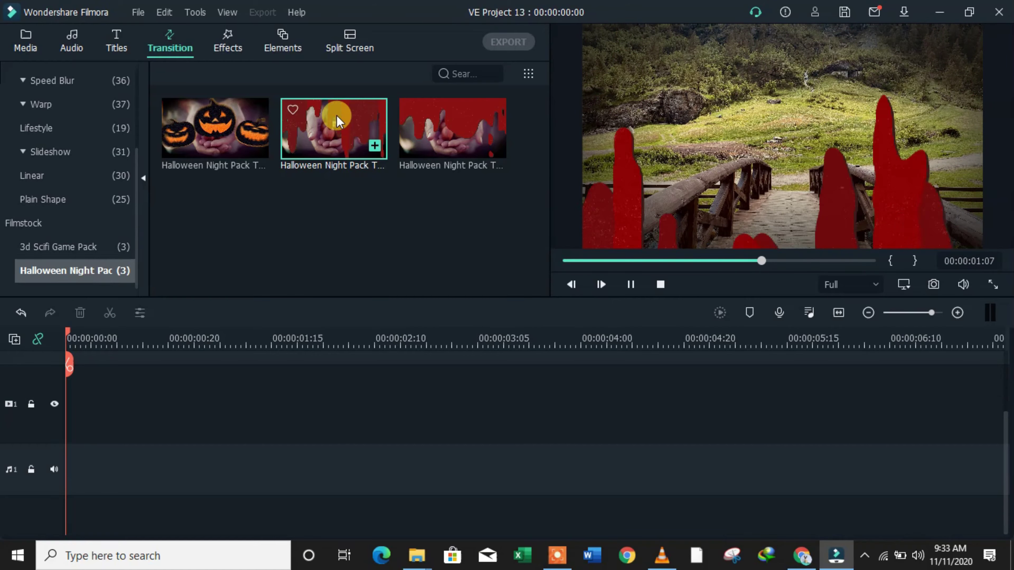
{"action": "left_click", "coordinate": [422, 121]}
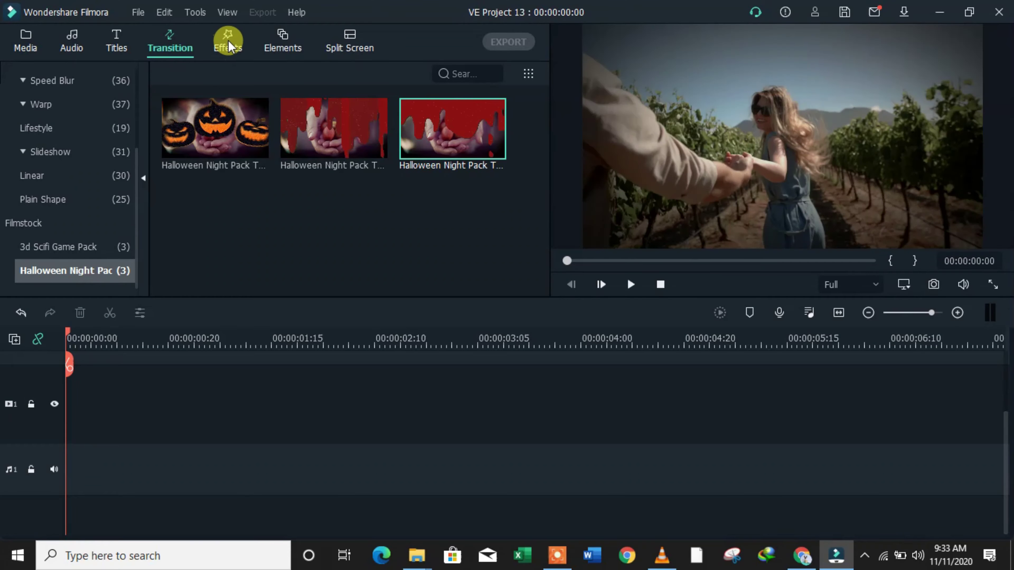
{"action": "left_click", "coordinate": [229, 41]}
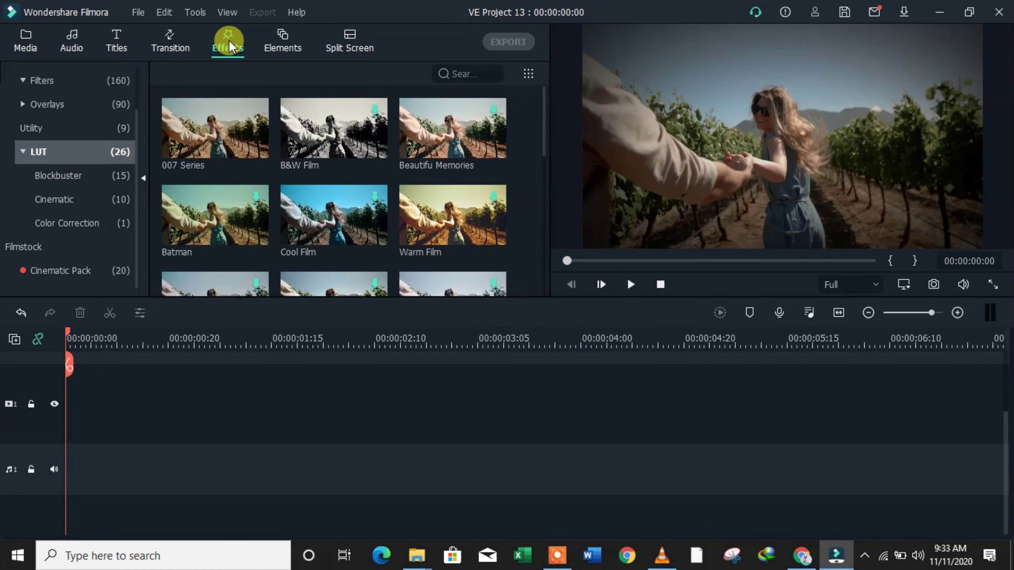
- Open the Shake category of the filters and preview Sideways 1 and Sideways 2
{"action": "left_click", "coordinate": [53, 80]}
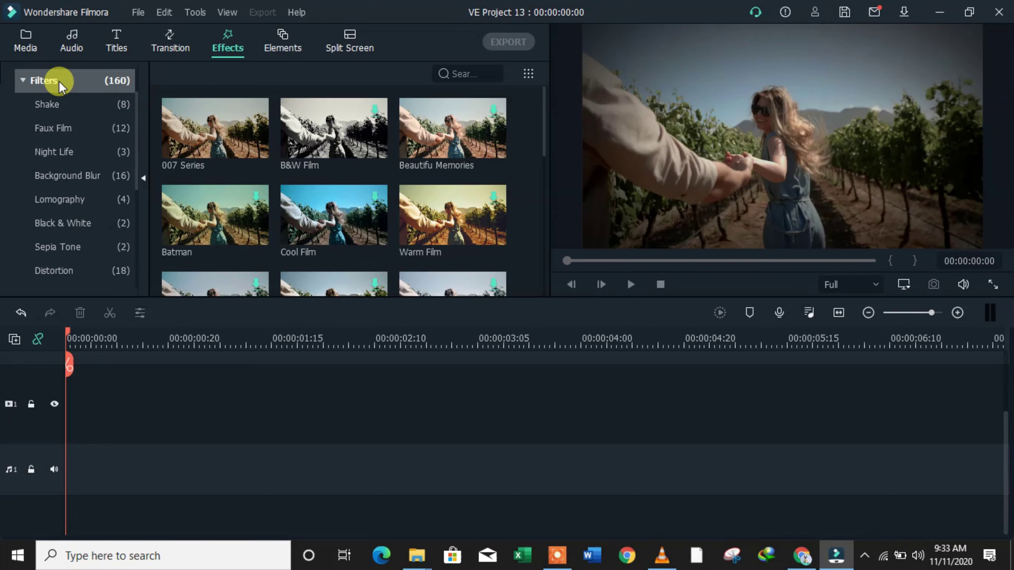
{"action": "left_click", "coordinate": [59, 100]}
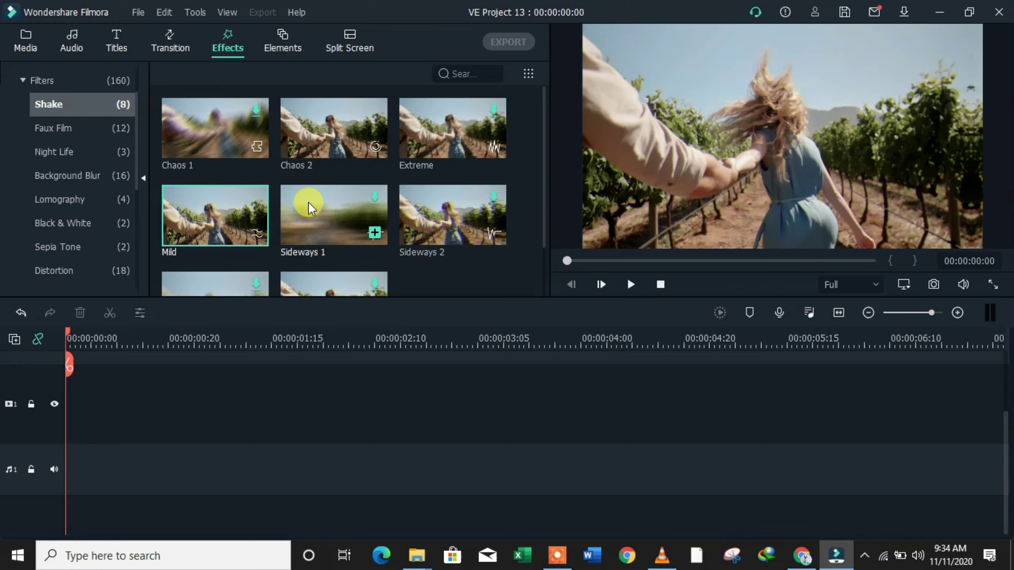
{"action": "left_click", "coordinate": [330, 200]}
{"action": "left_click", "coordinate": [445, 213]}
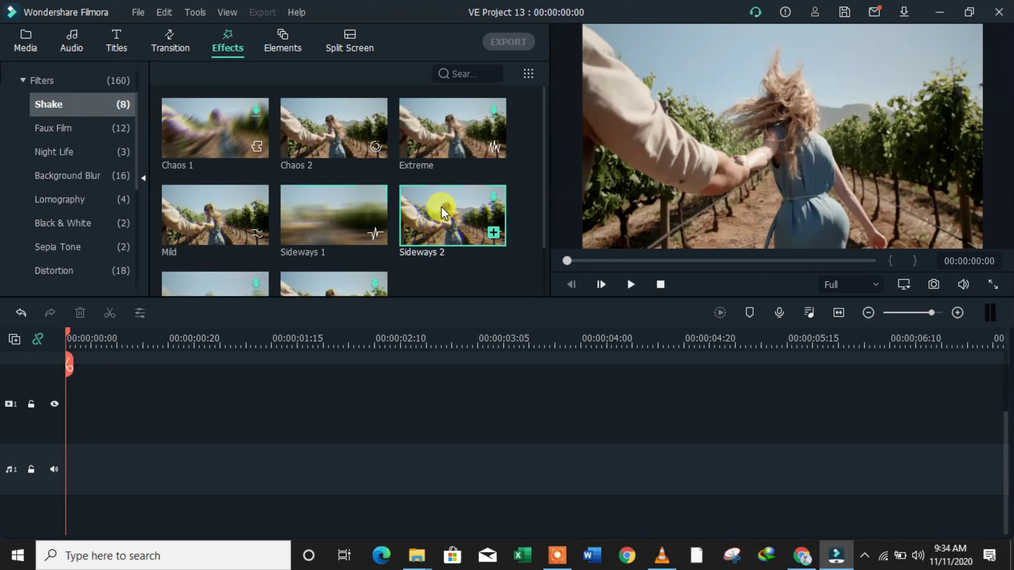
- Preview the Extreme, Chaos 2, Mild, Sideways 1, Sideways 2 and Up-Down 2 filters in the Shake category
{"action": "left_click", "coordinate": [446, 139]}
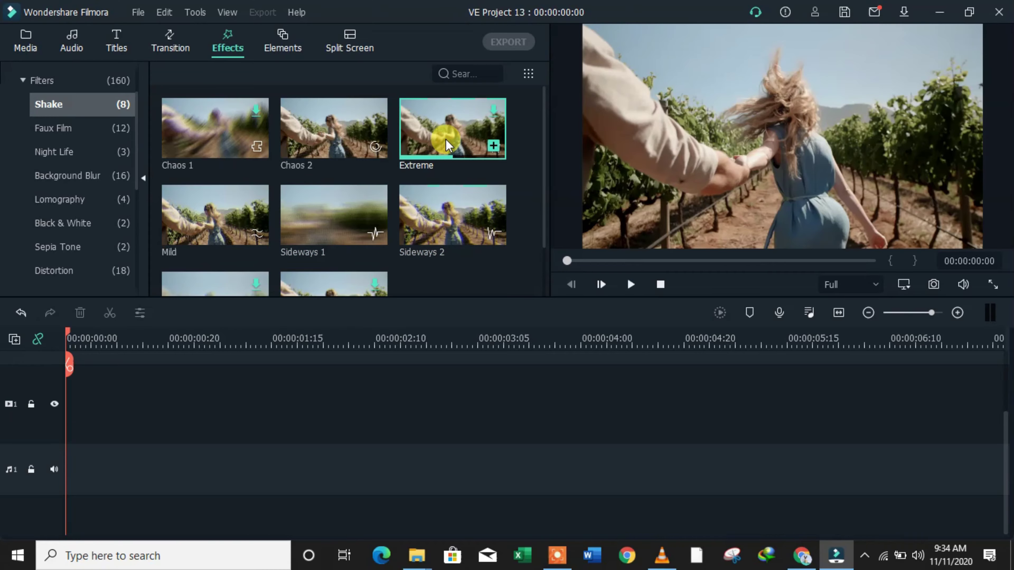
{"action": "left_click", "coordinate": [321, 123]}
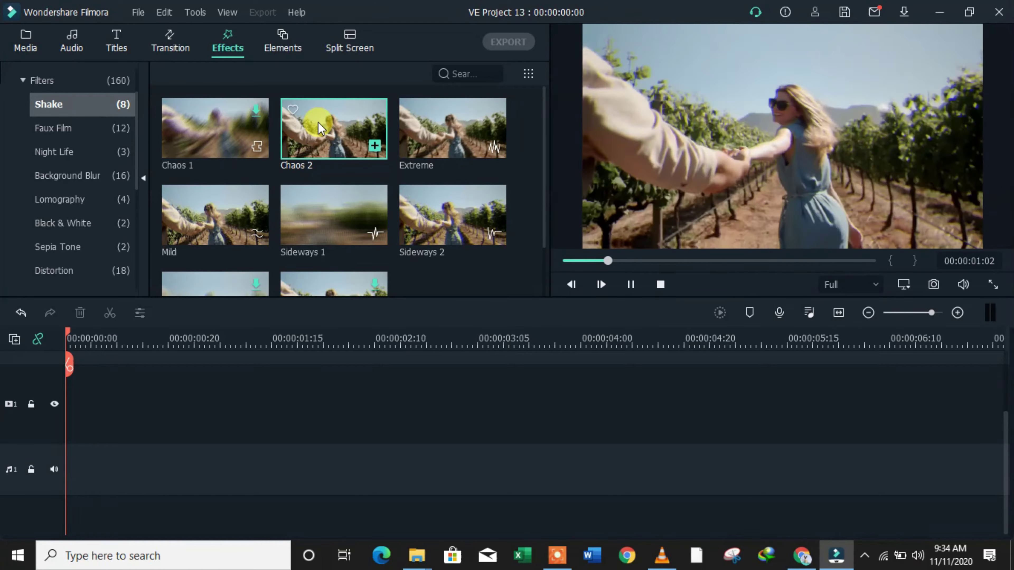
{"action": "left_click", "coordinate": [438, 125]}
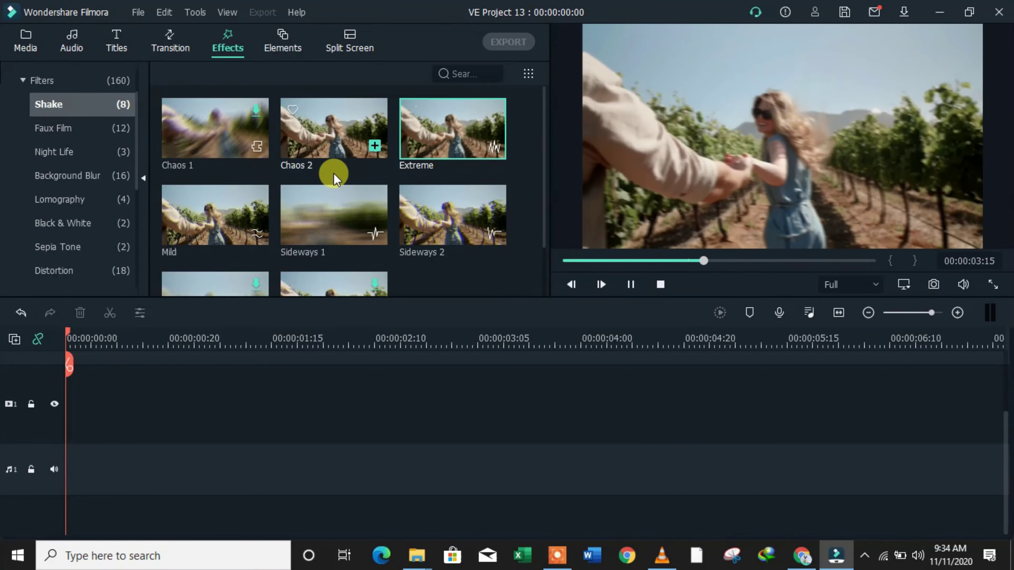
{"action": "left_click", "coordinate": [202, 215]}
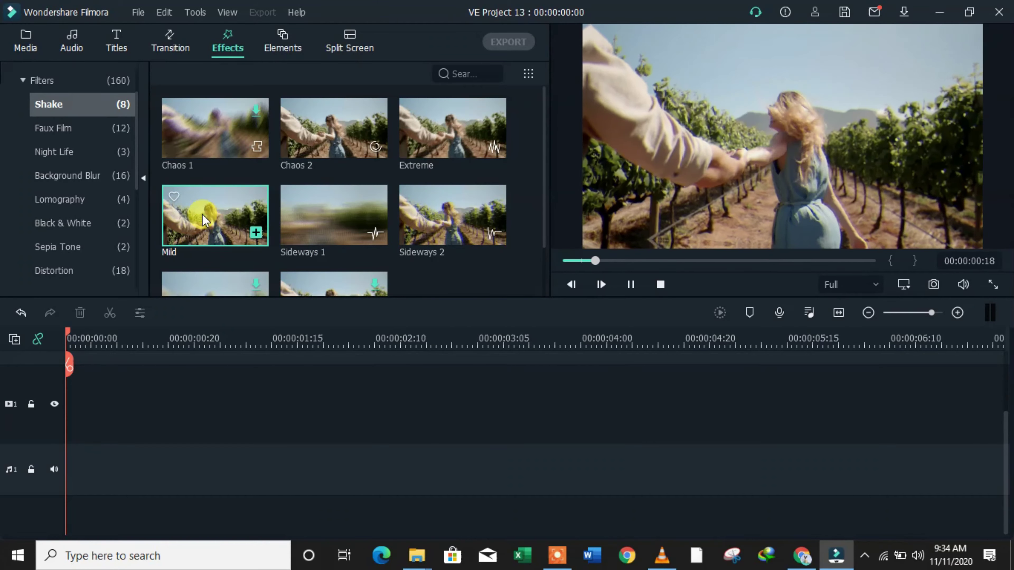
{"action": "left_click", "coordinate": [326, 208]}
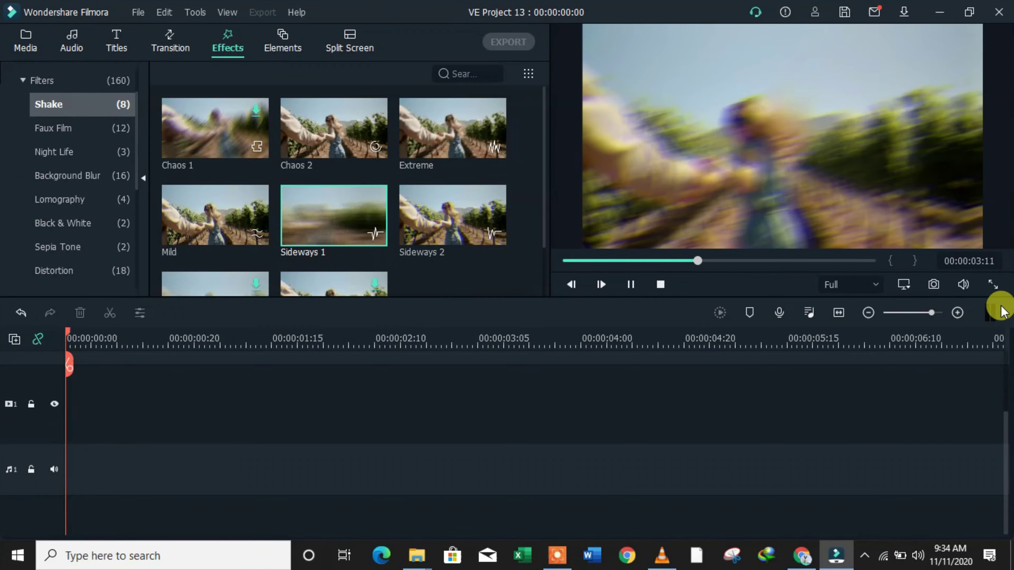
{"action": "left_click", "coordinate": [437, 212]}
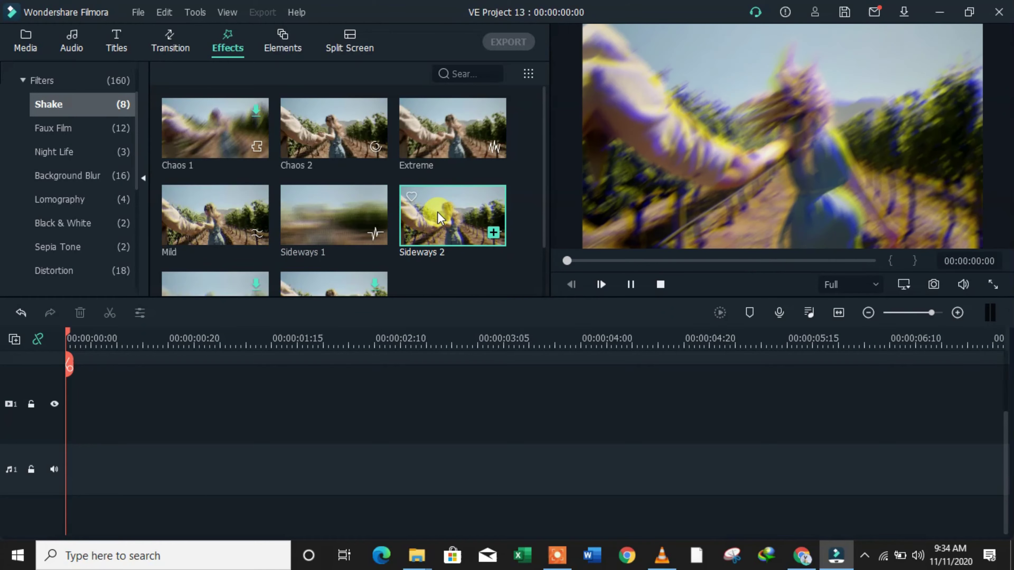
{"action": "left_click_drag", "start_coordinate": [544, 122], "coordinate": [531, 234]}
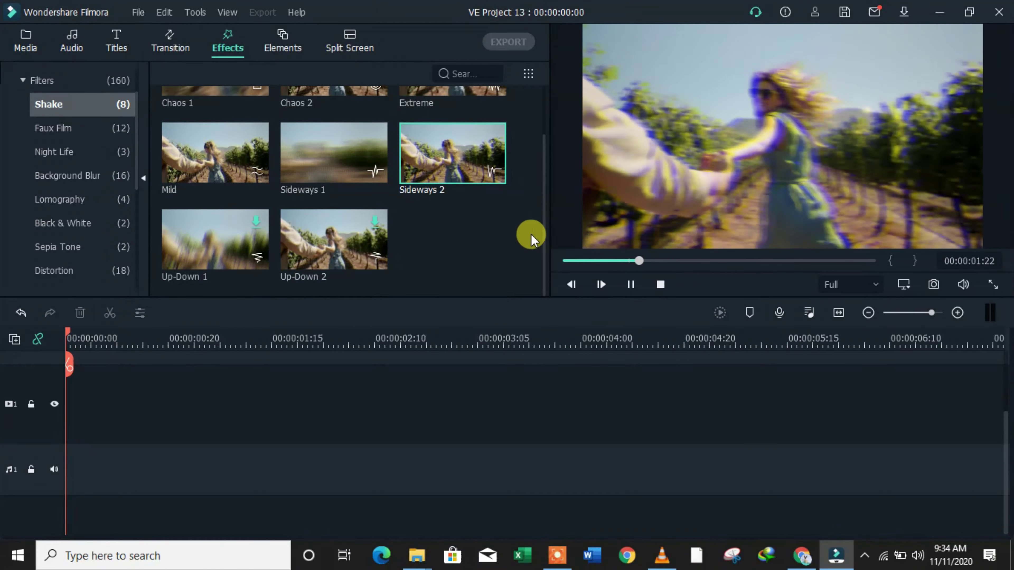
{"action": "left_click", "coordinate": [321, 226]}
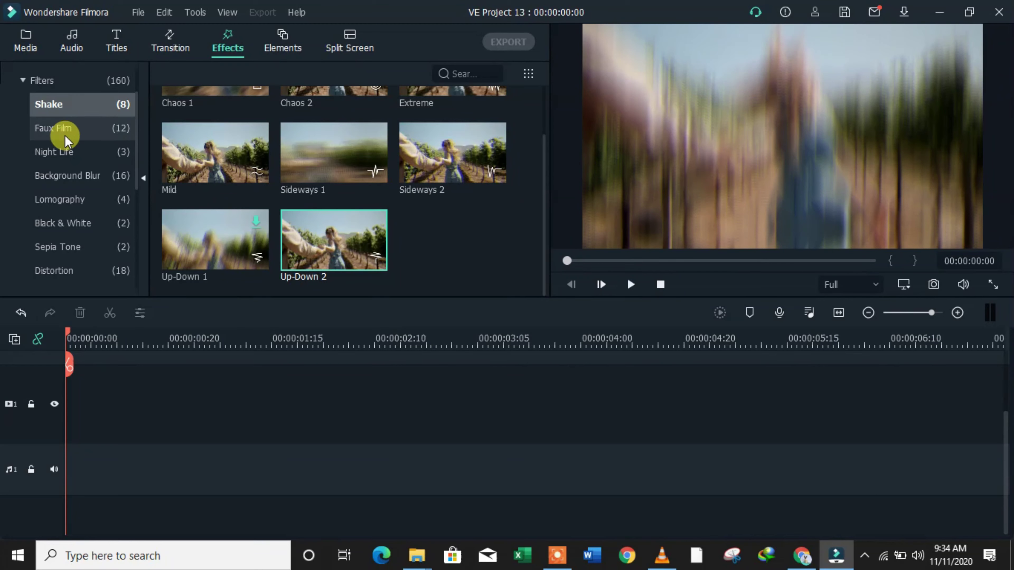
- Open the Faux Film filter category and preview the Vintage, Flushed, Subdued and Golden filters
{"action": "left_click", "coordinate": [62, 131]}
{"action": "left_click", "coordinate": [215, 134]}
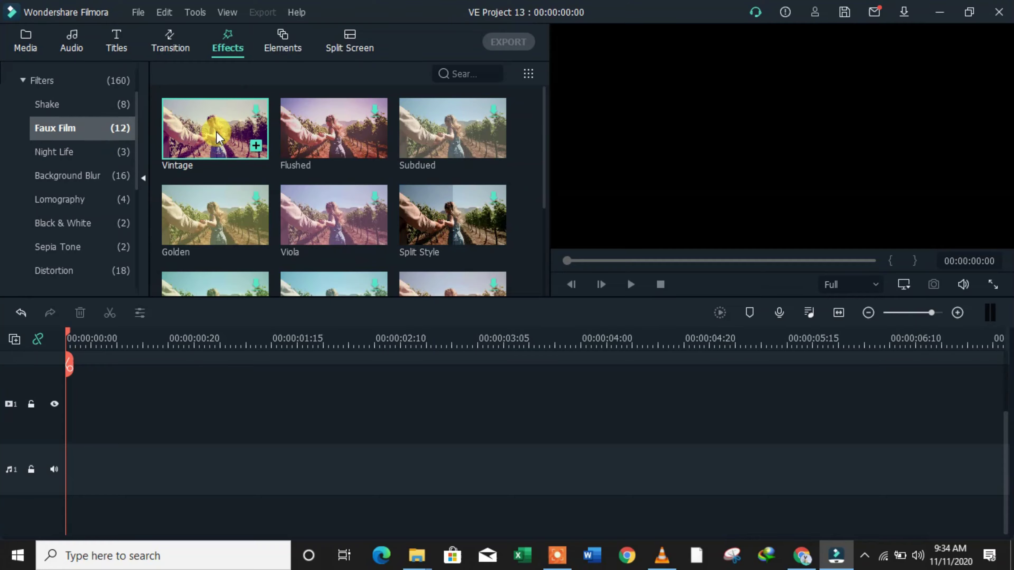
{"action": "left_click", "coordinate": [328, 131]}
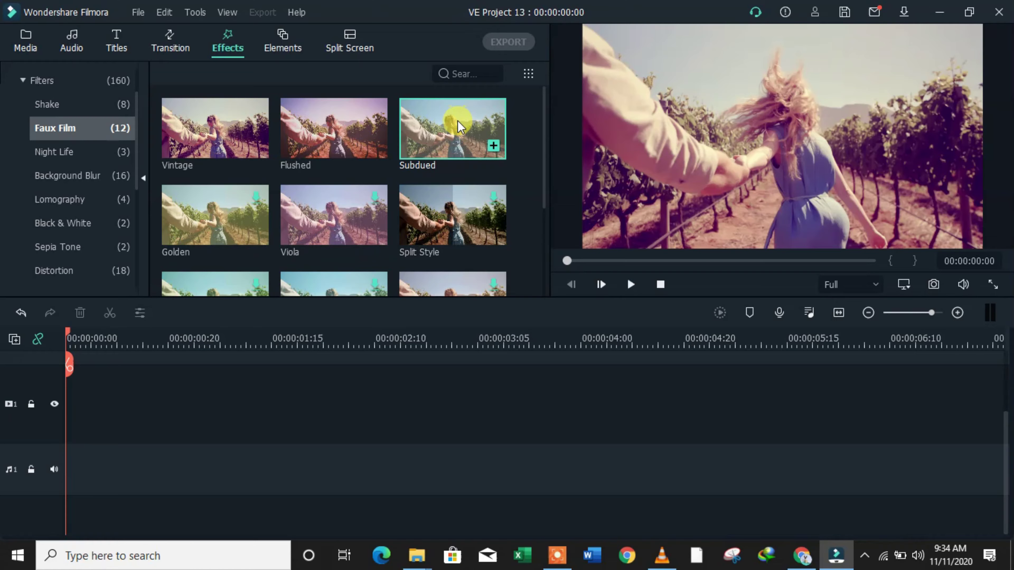
{"action": "left_click", "coordinate": [219, 196]}
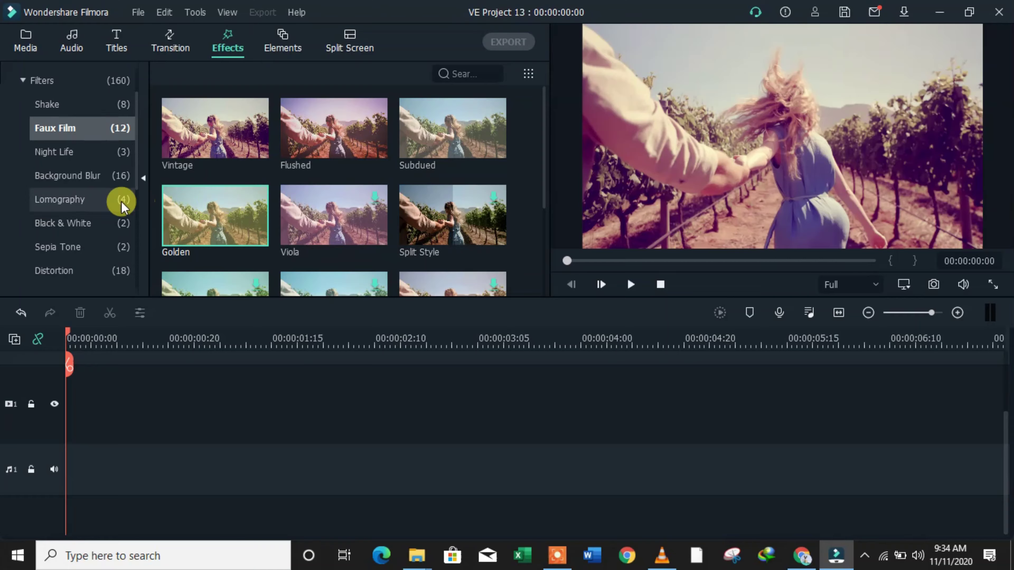
- Open the Night Life filter category and preview the September filter, viewing it at full screen before returning to the editor
{"action": "left_click", "coordinate": [61, 152]}
{"action": "left_click", "coordinate": [215, 139]}
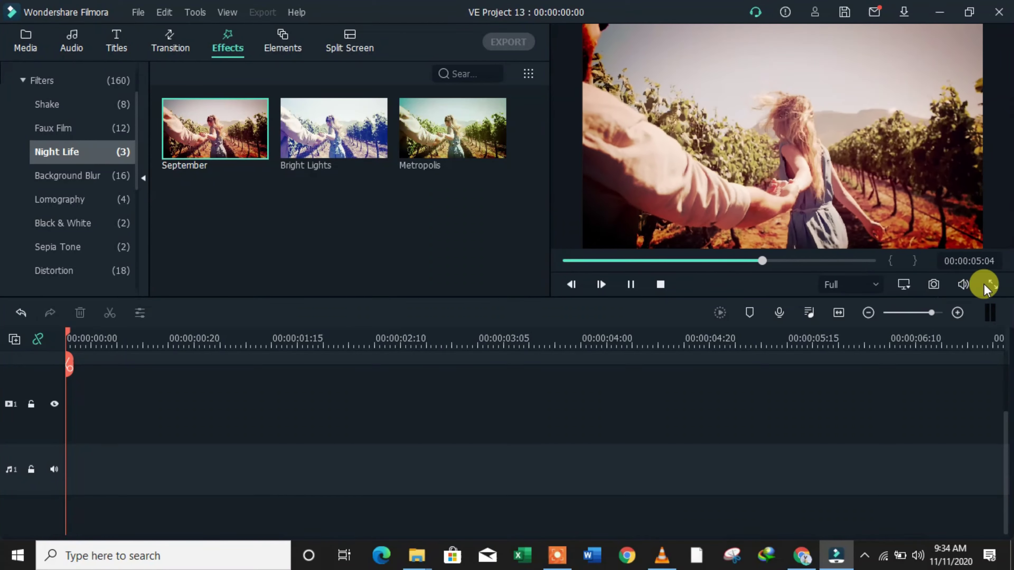
{"action": "left_click", "coordinate": [996, 286]}
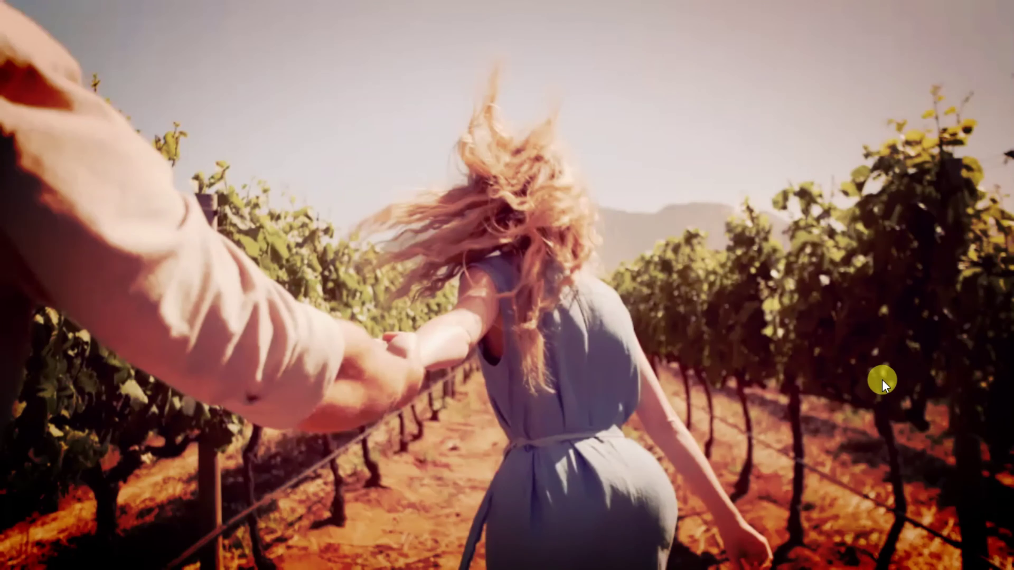
{"action": "left_click", "coordinate": [996, 559]}
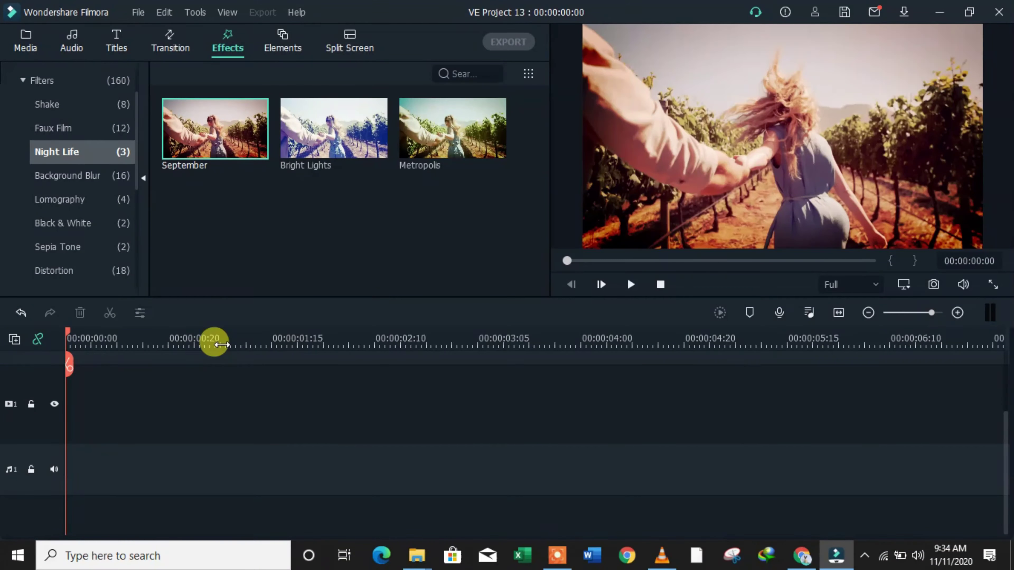
- Preview Basic Blur, Blur Bars, Slant Blur, Grey and Grey Grid in the Background Blur category, and browse its remaining filters
{"action": "left_click", "coordinate": [66, 176]}
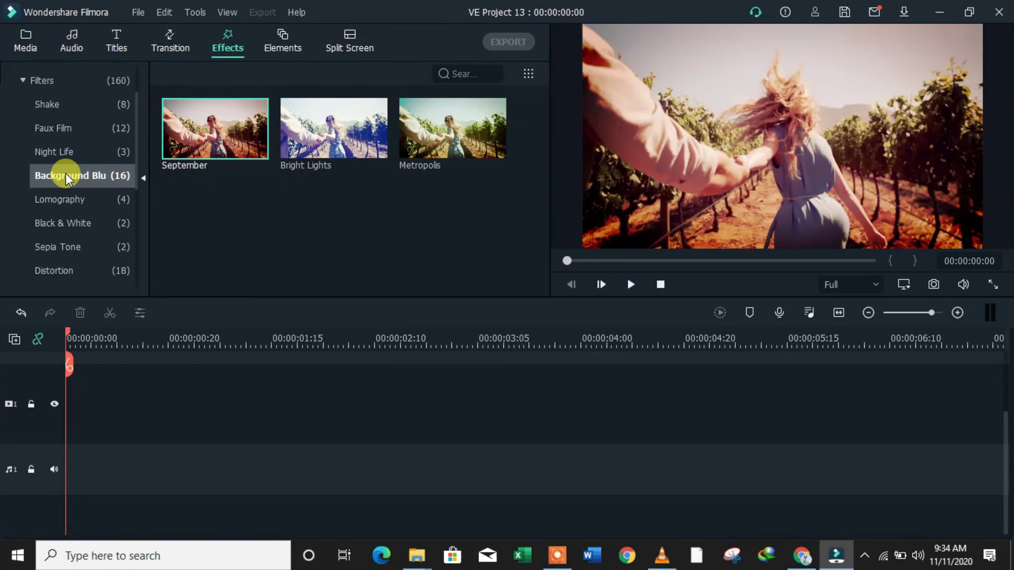
{"action": "left_click", "coordinate": [219, 136]}
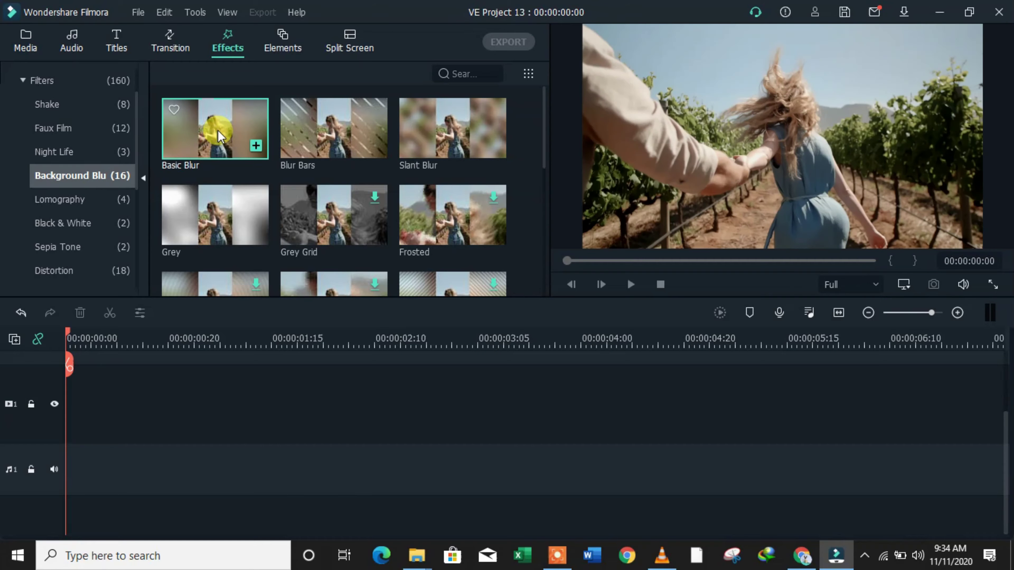
{"action": "left_click", "coordinate": [354, 126]}
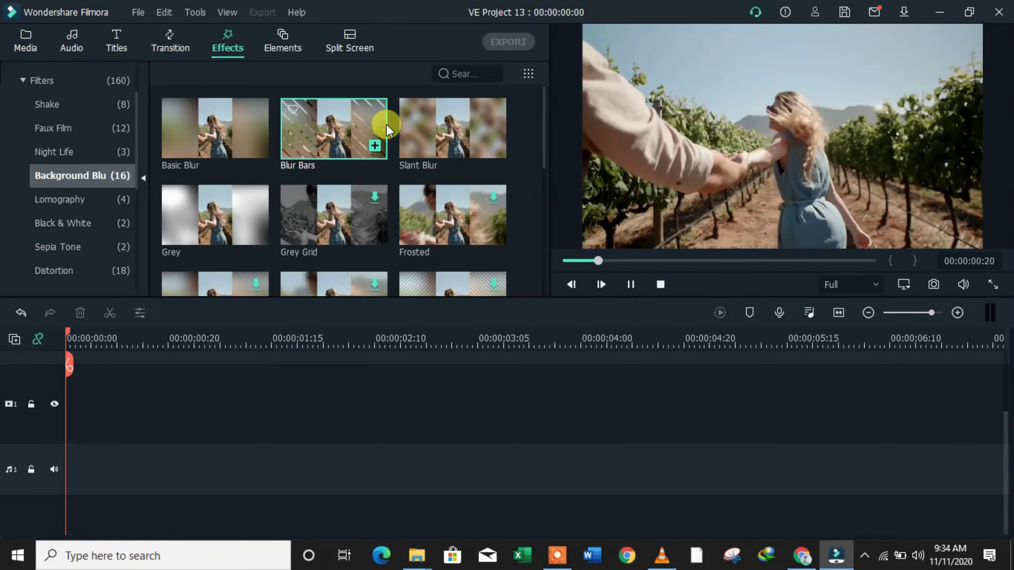
{"action": "left_click", "coordinate": [427, 127]}
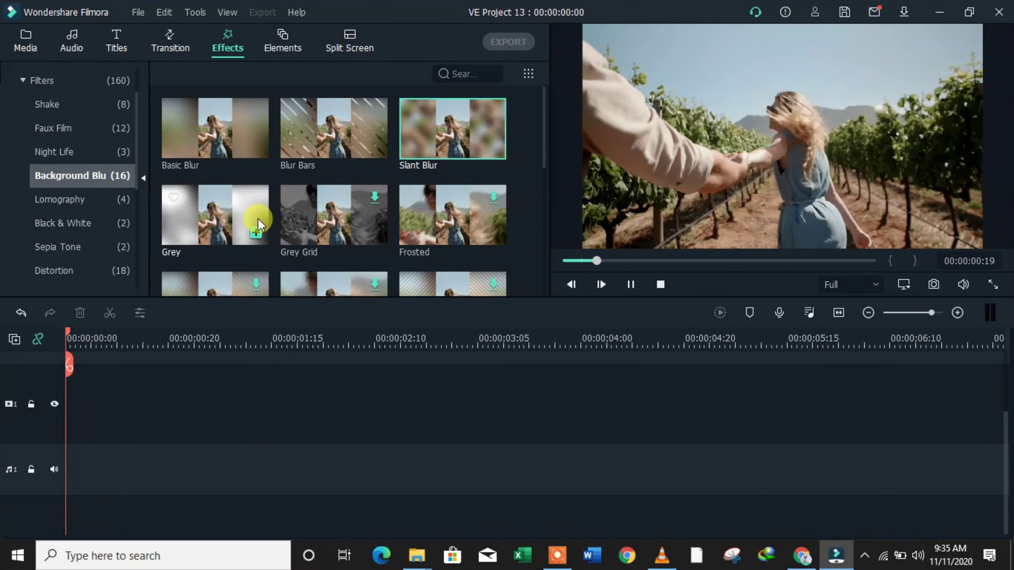
{"action": "left_click", "coordinate": [224, 227]}
{"action": "left_click", "coordinate": [333, 219]}
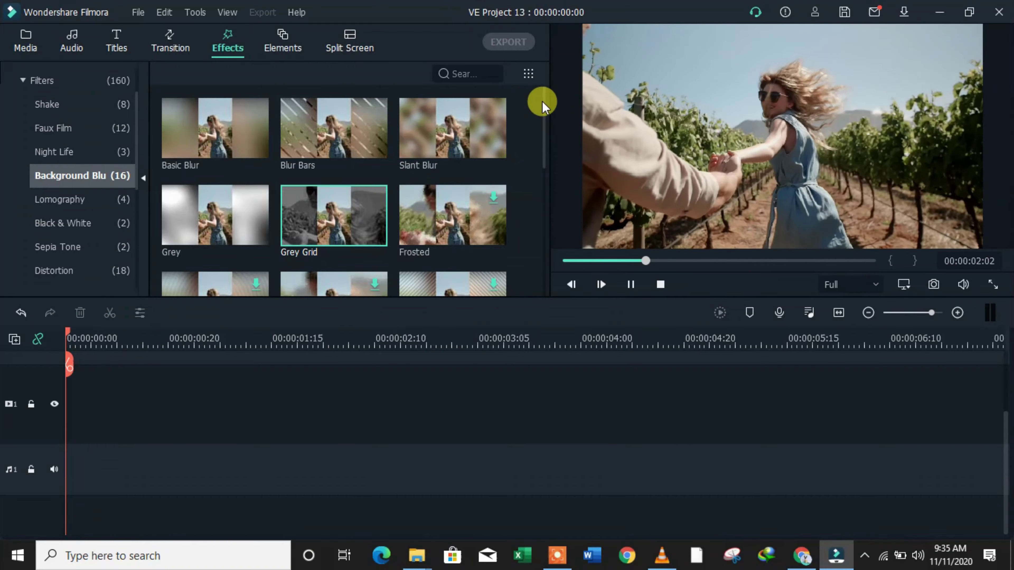
{"action": "left_click_drag", "start_coordinate": [541, 101], "coordinate": [541, 233]}
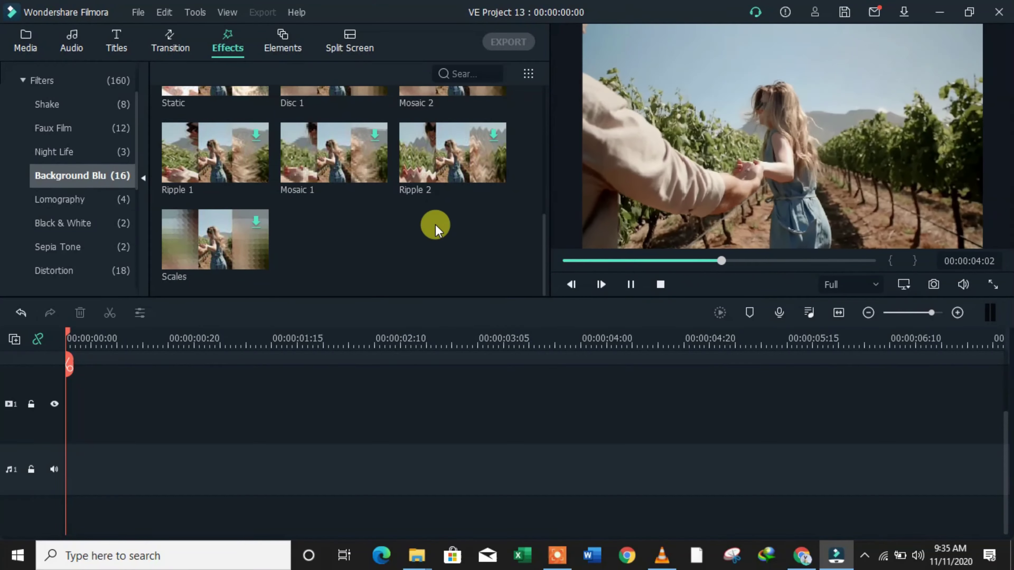
- Open the Lomography filter category and preview the Vivid and Purple Love filters
{"action": "left_click", "coordinate": [90, 202]}
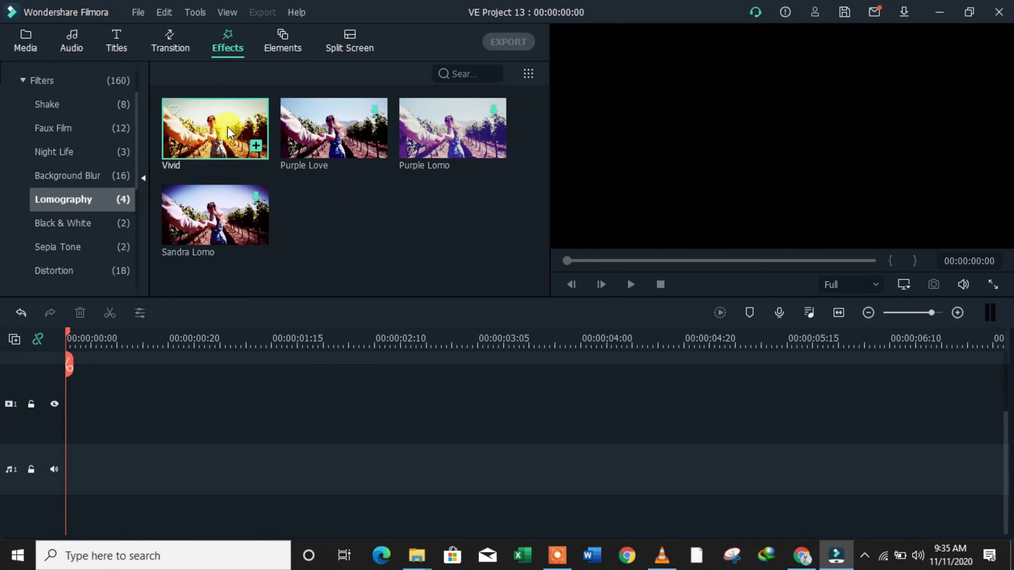
{"action": "left_click", "coordinate": [227, 126]}
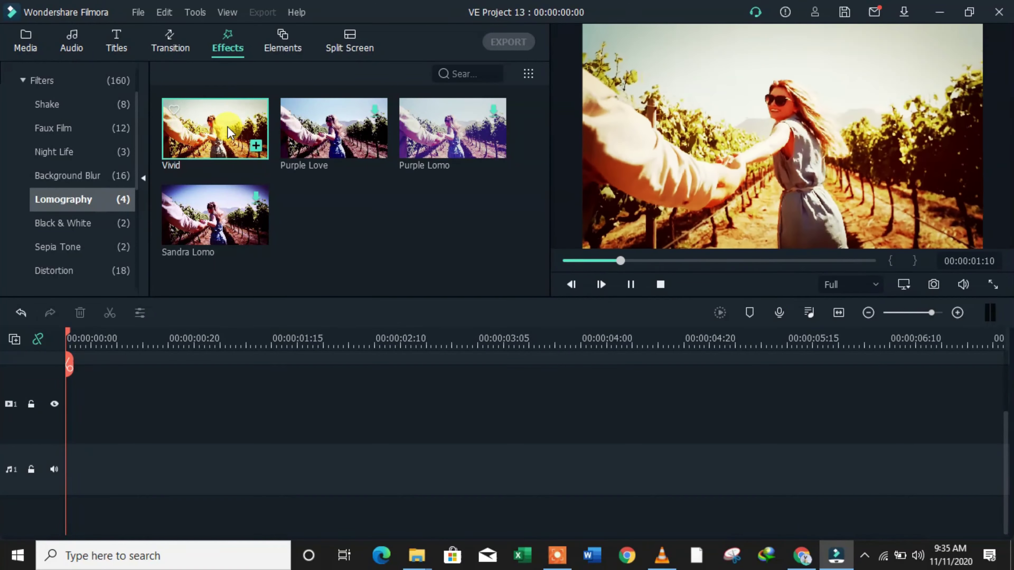
{"action": "left_click", "coordinate": [336, 128]}
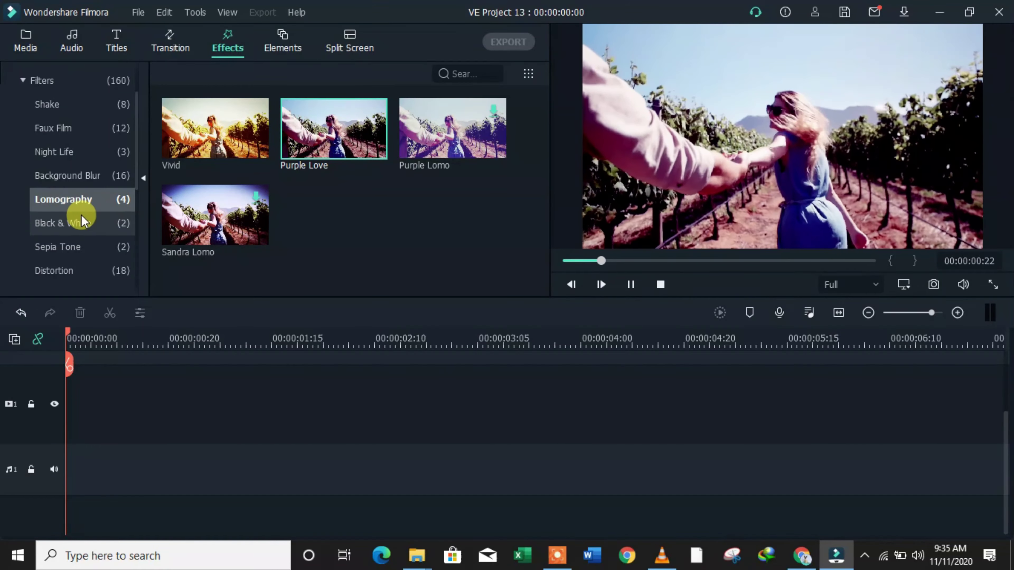
- Preview the Willow filter in the Black & White category and the Rise filter in the Sepia Tone category
{"action": "left_click", "coordinate": [62, 223]}
{"action": "left_click", "coordinate": [240, 142]}
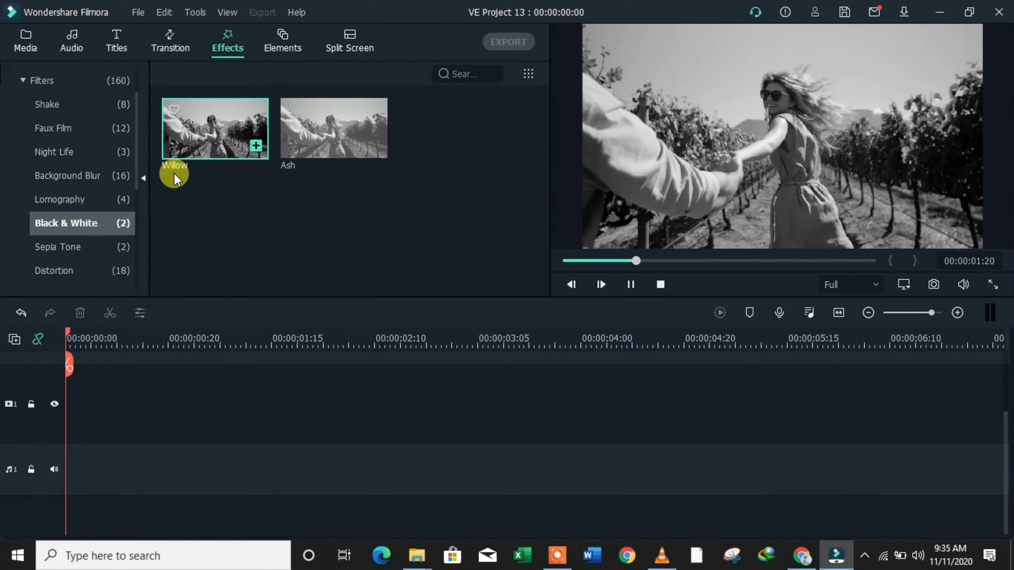
{"action": "left_click", "coordinate": [46, 247]}
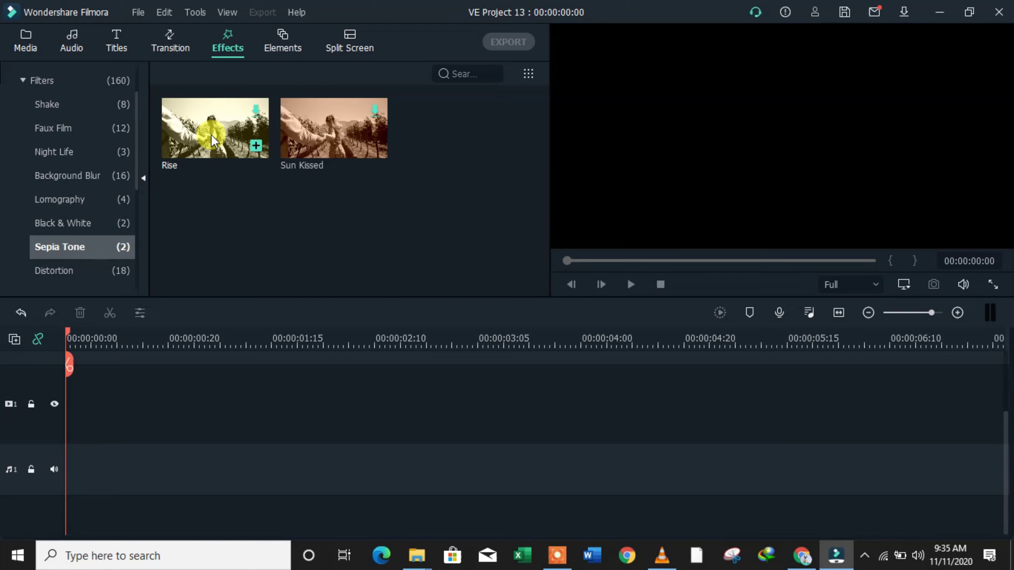
{"action": "left_click", "coordinate": [211, 134]}
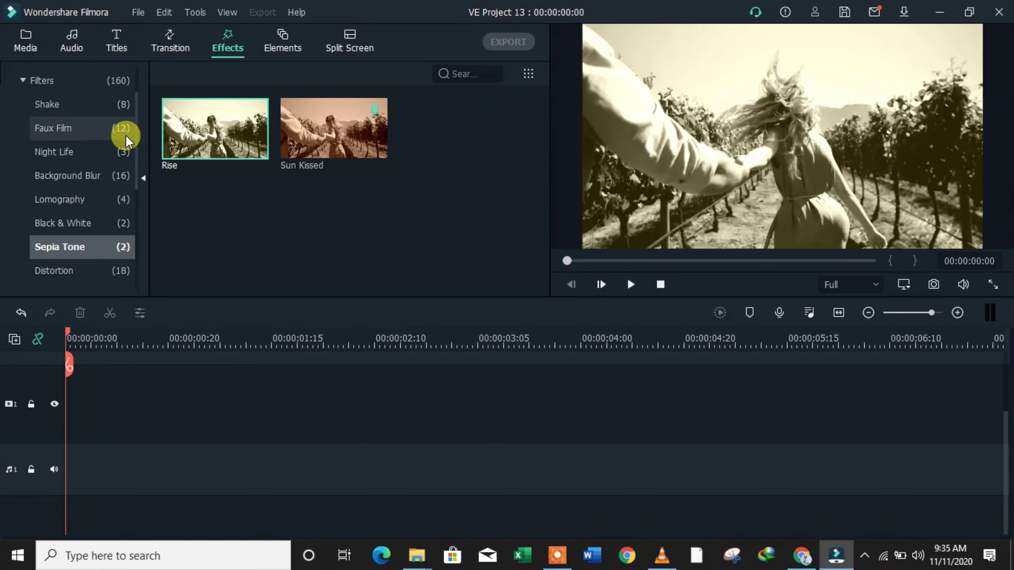
- Browse the filters in the Night Life, Background Blur, Material and Sepia Tone categories
{"action": "left_click", "coordinate": [135, 121]}
{"action": "mouse_move", "coordinate": [137, 137]}
{"action": "left_mouse_down"}
{"action": "mouse_move", "coordinate": [138, 172]}
{"action": "mouse_move", "coordinate": [136, 156]}
{"action": "left_mouse_up"}
{"action": "left_click", "coordinate": [54, 106]}
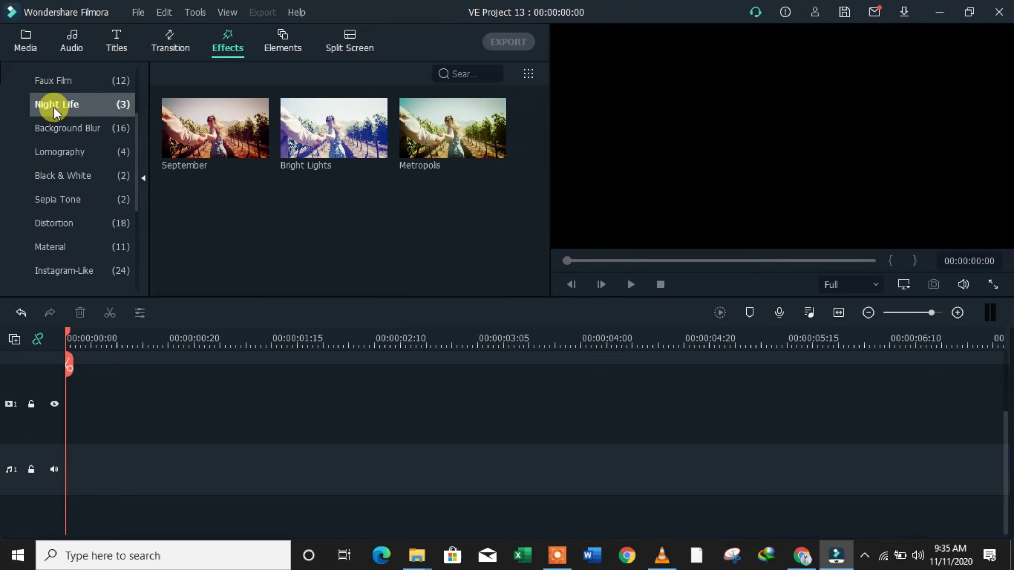
{"action": "left_click", "coordinate": [59, 136]}
{"action": "left_click", "coordinate": [73, 244]}
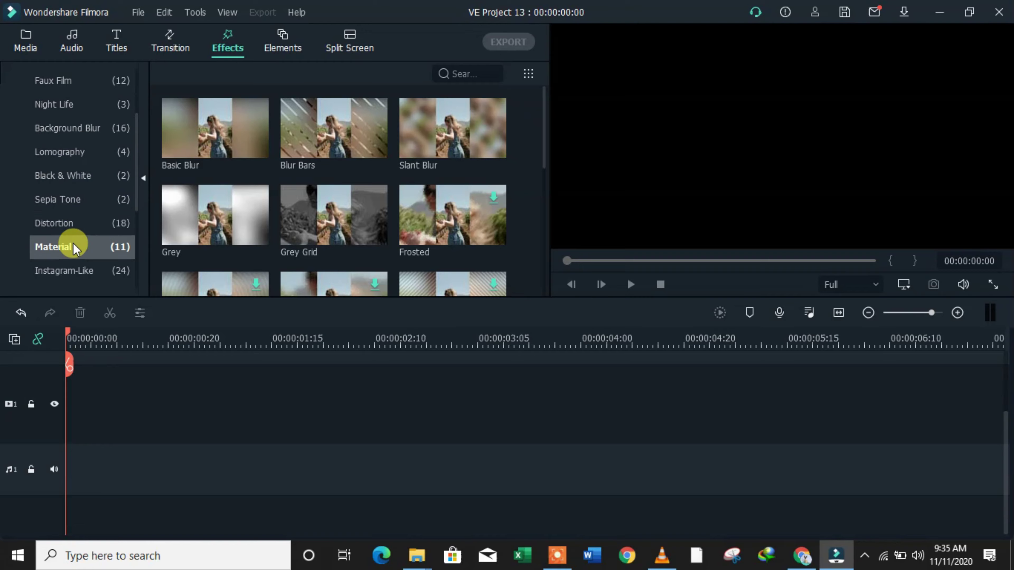
{"action": "left_click", "coordinate": [74, 200]}
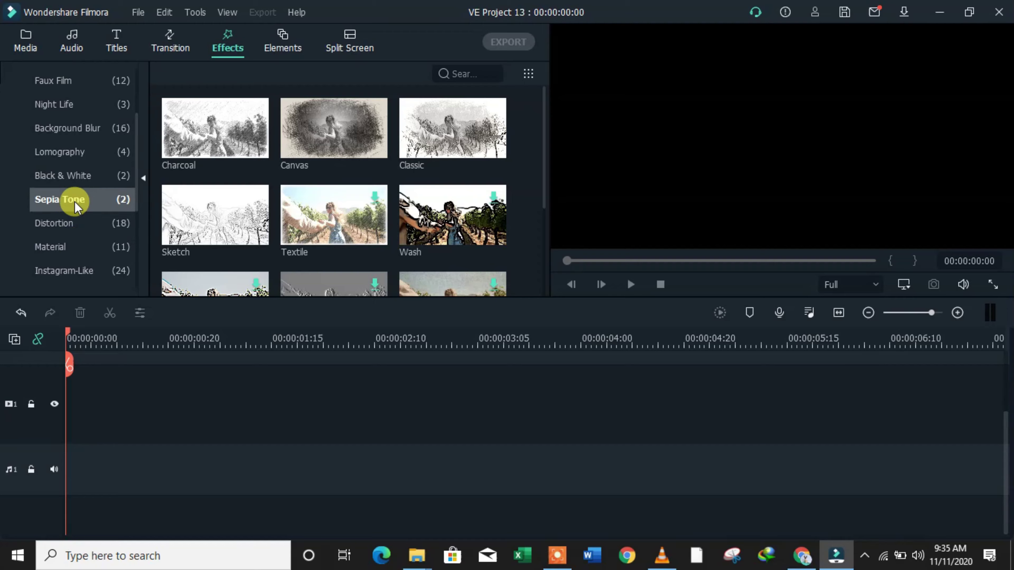
- Preview the Blur, Kaleidoscope, Whirl and Mirror filters in the Distortion category, and browse its remaining filters
{"action": "left_click", "coordinate": [66, 225]}
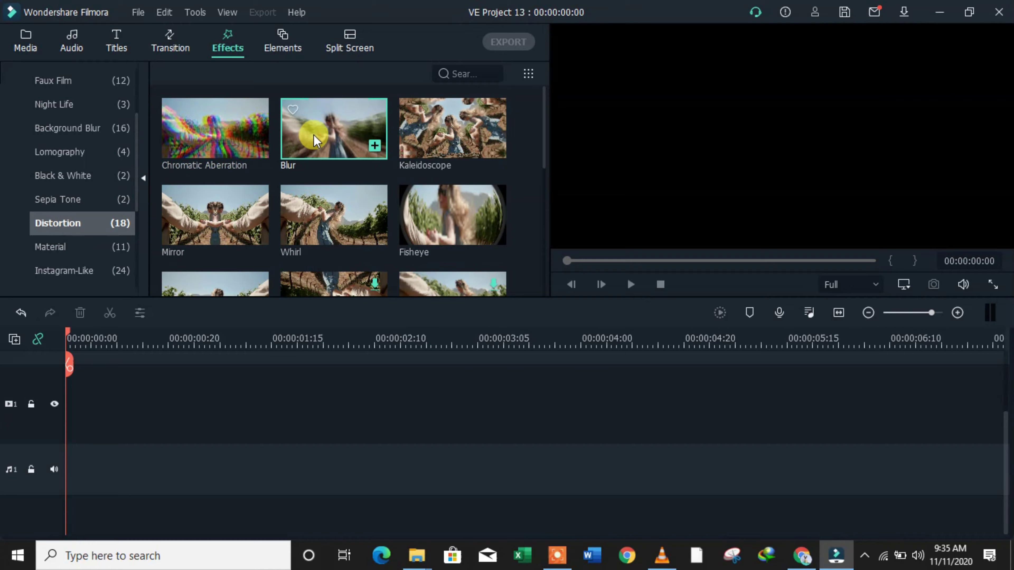
{"action": "left_click", "coordinate": [314, 135]}
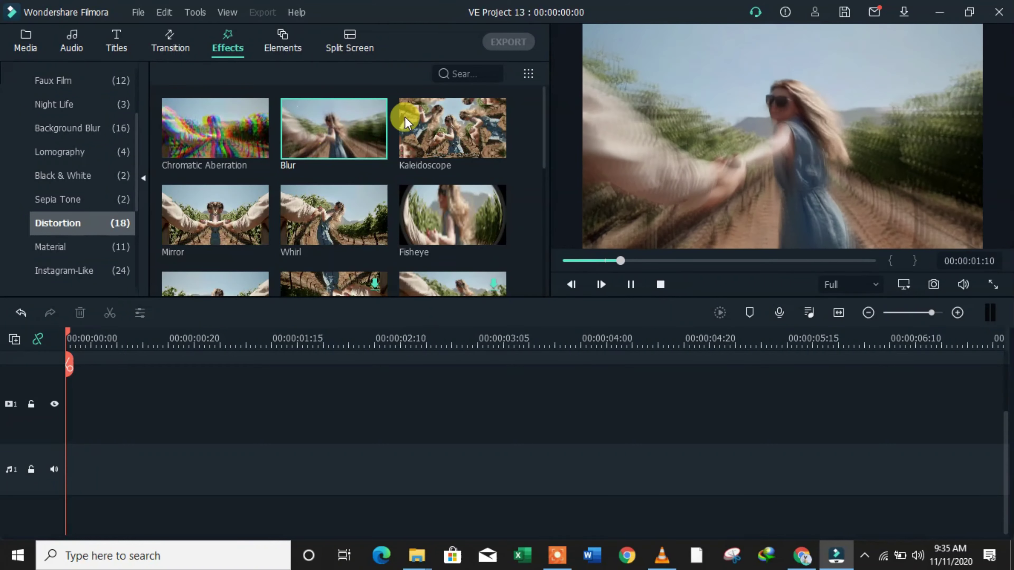
{"action": "left_click", "coordinate": [446, 132]}
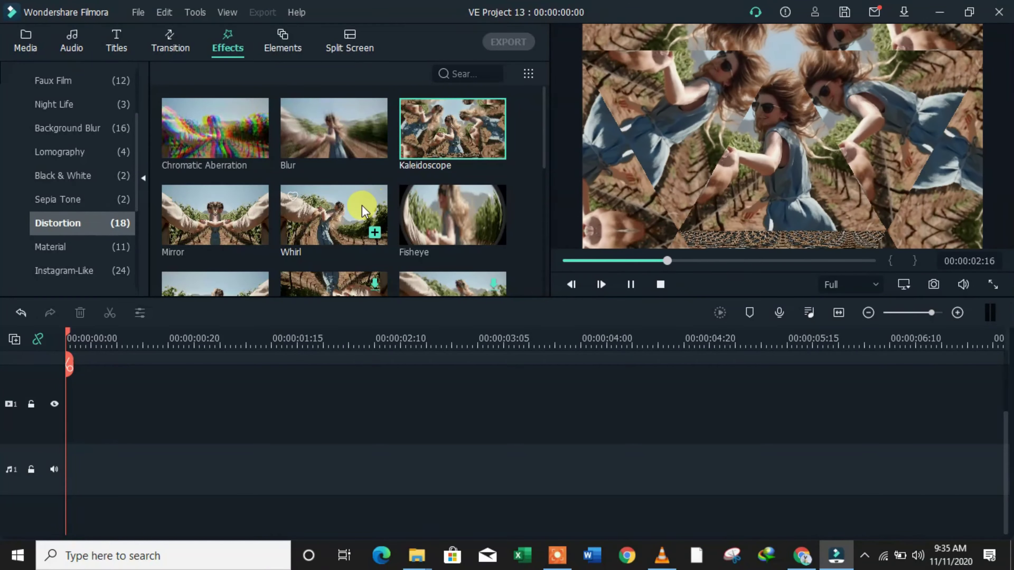
{"action": "left_click", "coordinate": [358, 211]}
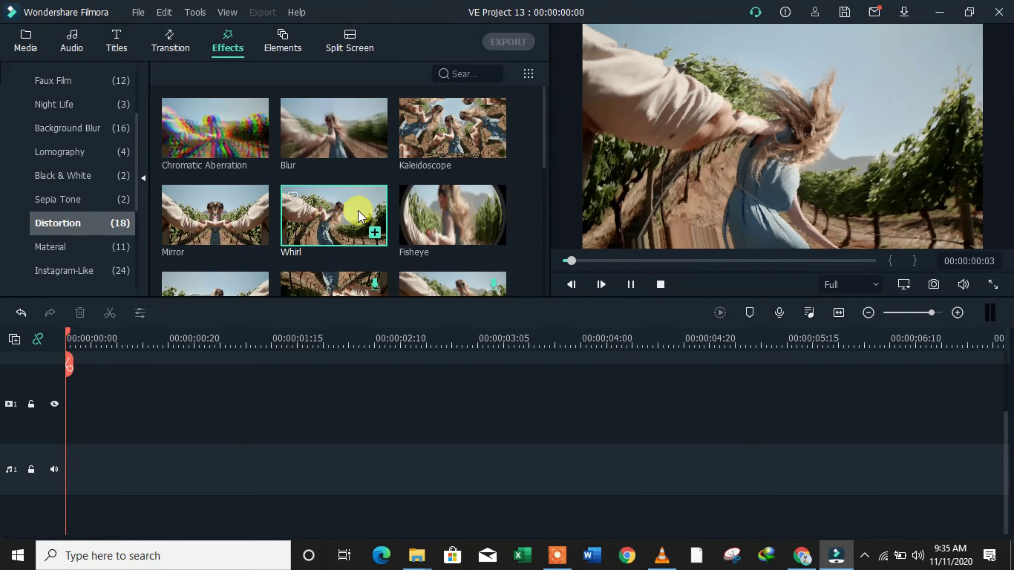
{"action": "left_click", "coordinate": [224, 221]}
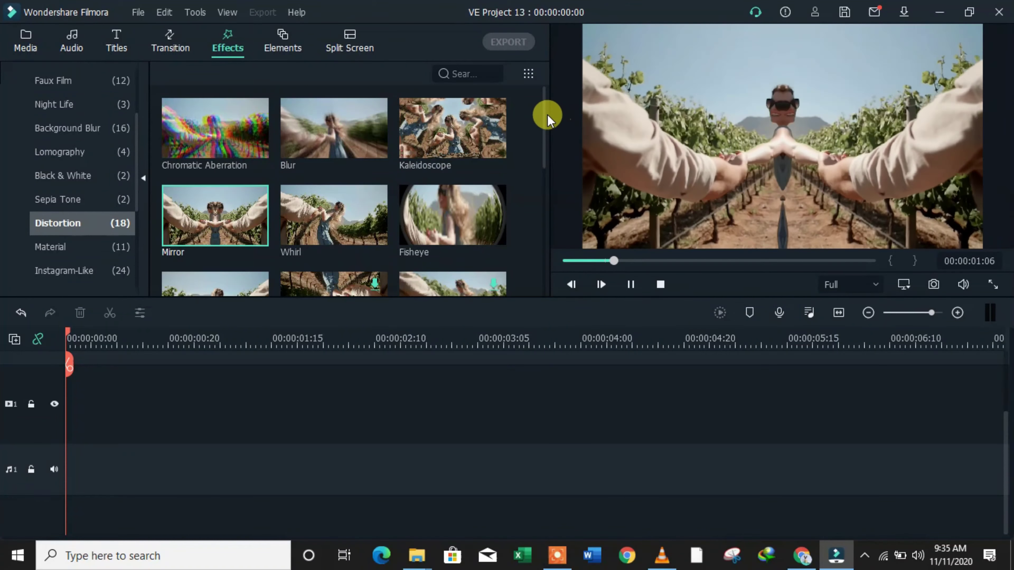
{"action": "left_click_drag", "start_coordinate": [545, 113], "coordinate": [542, 232]}
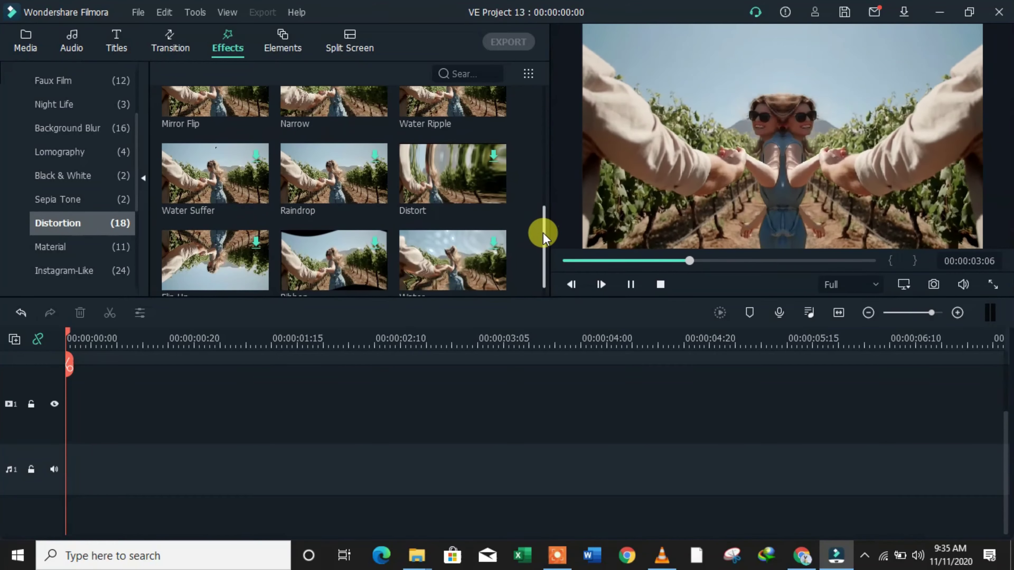
- Preview the Raindrop distortion filter and the 70s, Old video, Aibao and Radio Explike FX filters in the Common category
{"action": "left_click", "coordinate": [316, 168]}
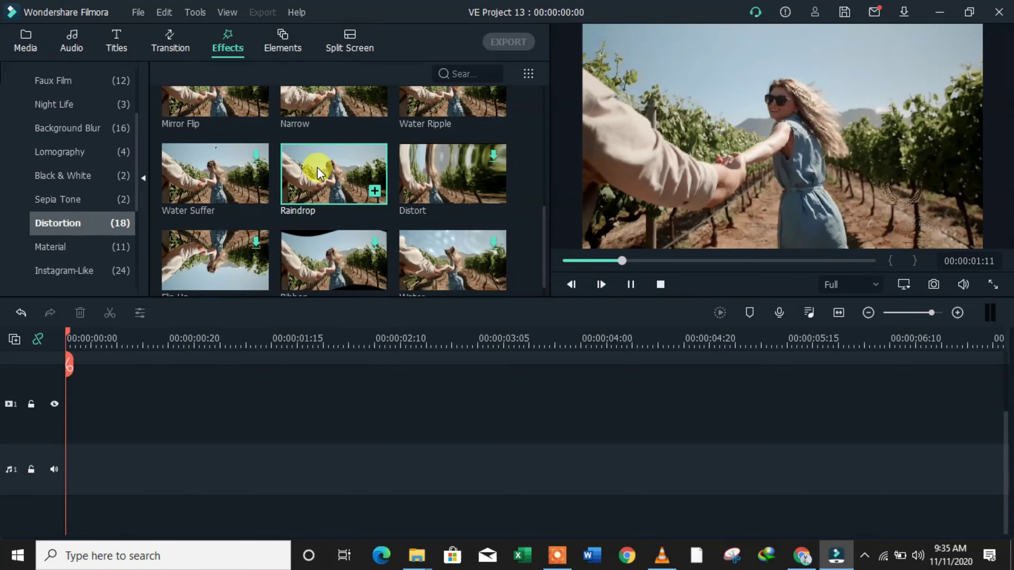
{"action": "left_click_drag", "start_coordinate": [140, 148], "coordinate": [141, 189]}
{"action": "left_click", "coordinate": [84, 189]}
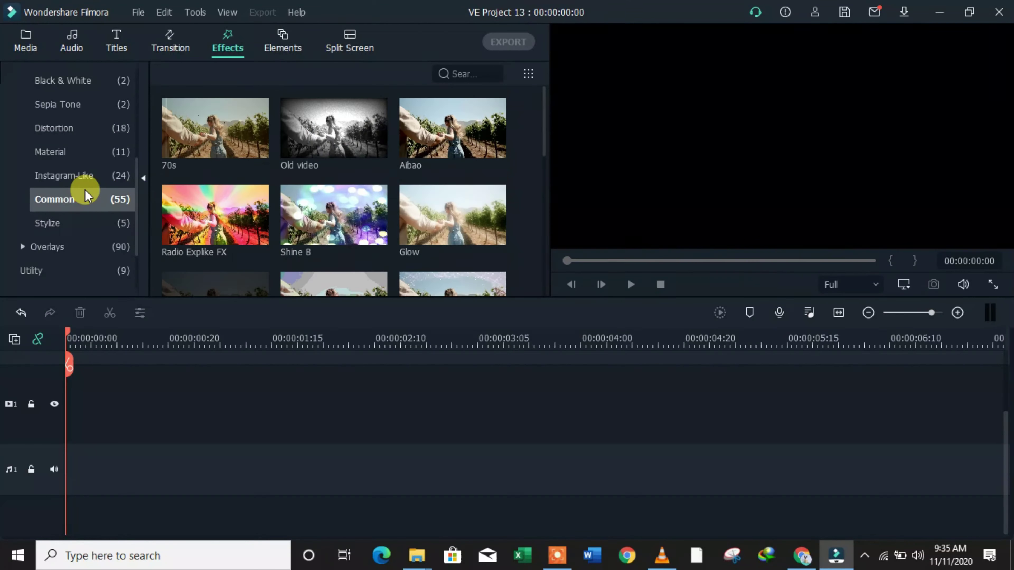
{"action": "left_click", "coordinate": [224, 131]}
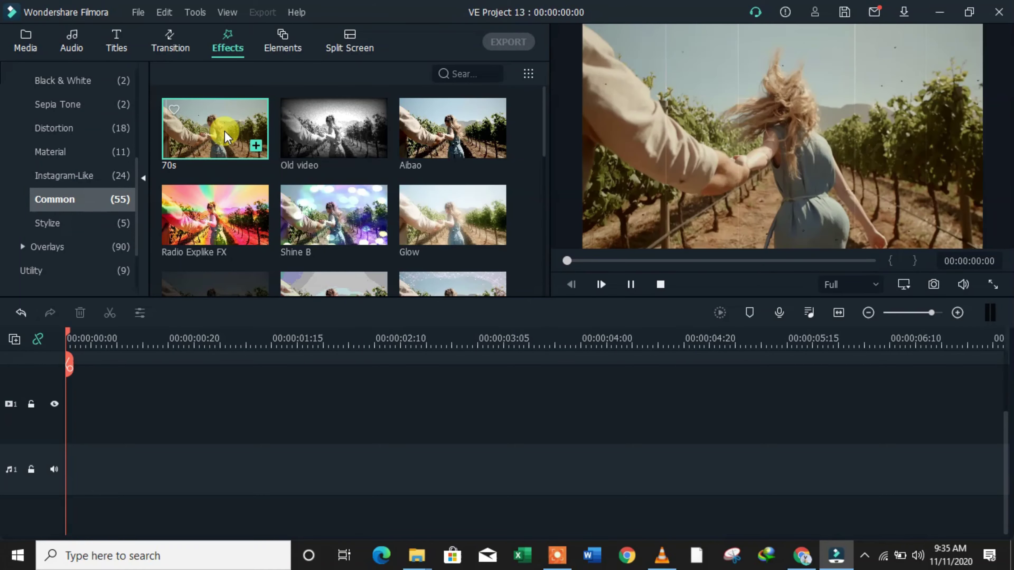
{"action": "left_click", "coordinate": [332, 122]}
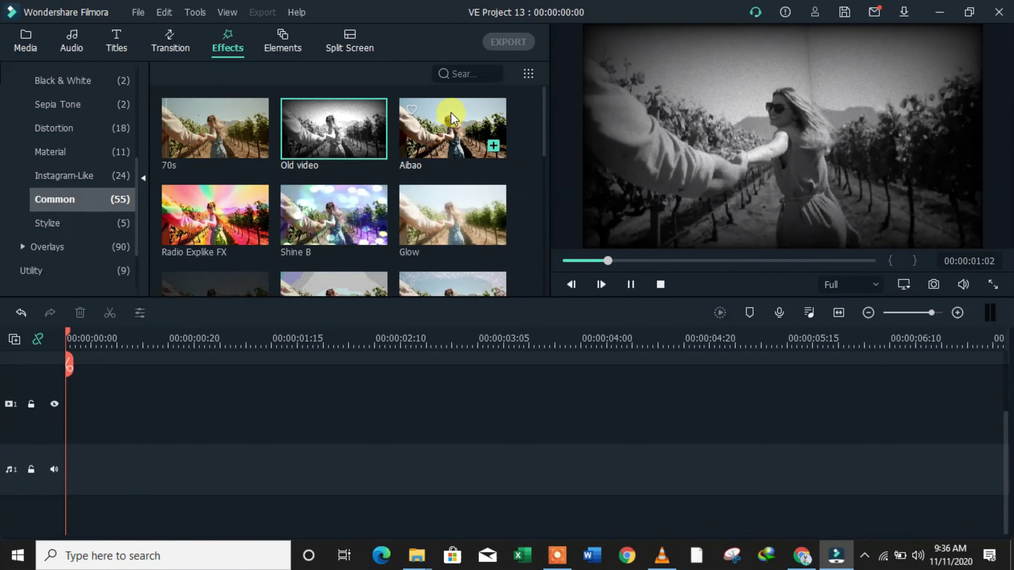
{"action": "left_click", "coordinate": [451, 118]}
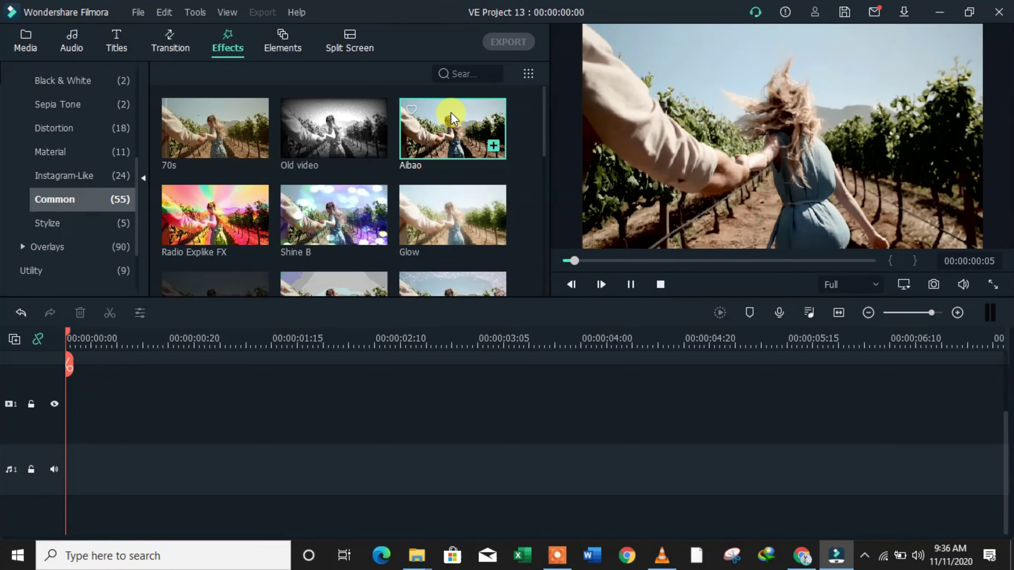
{"action": "left_click", "coordinate": [220, 229]}
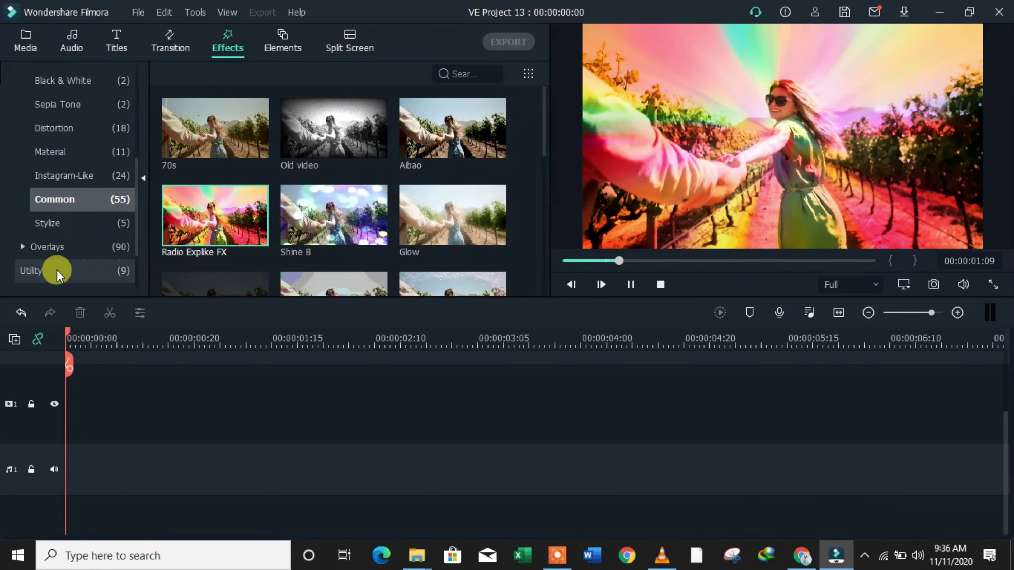
- Preview the Sutro filter in the Instagram-Like category and the Bokeh Paralax and Plexus Particles filters in the Stylize category
{"action": "left_click", "coordinate": [84, 181]}
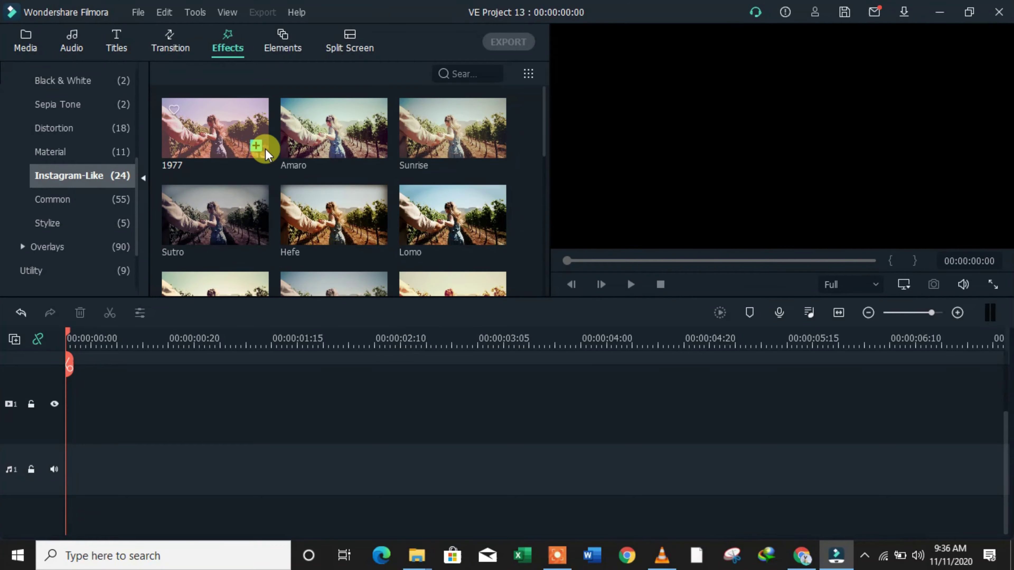
{"action": "left_click", "coordinate": [216, 214]}
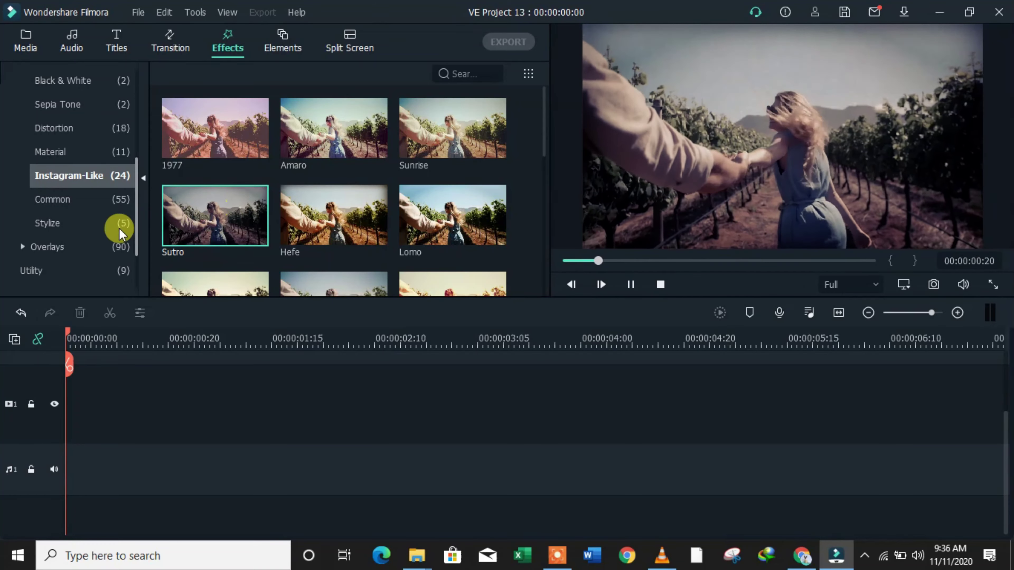
{"action": "left_click", "coordinate": [62, 224]}
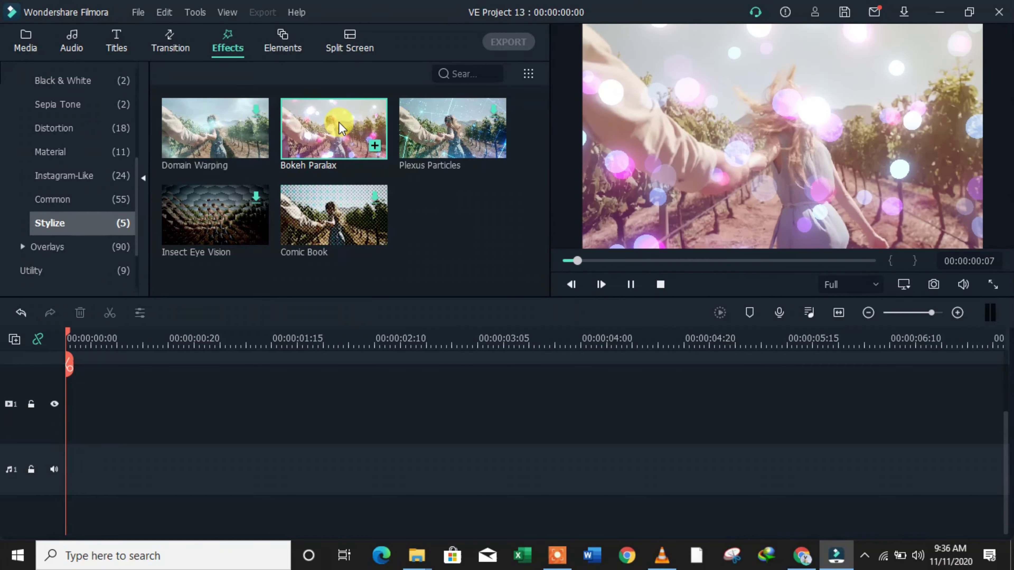
{"action": "left_click", "coordinate": [460, 127]}
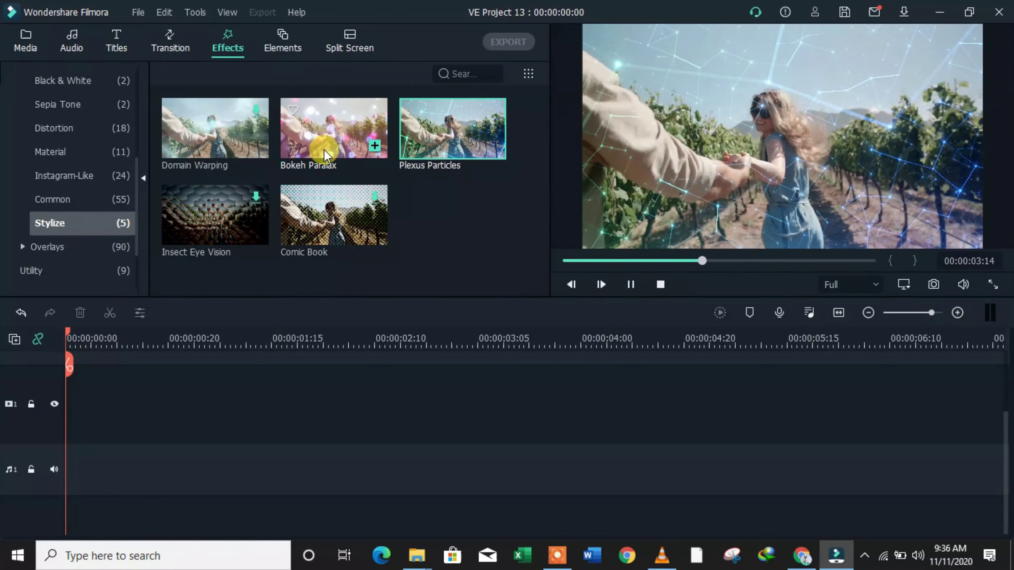
- Preview the Domain Warping filter, view it in full screen, and return to the normal preview
{"action": "left_click", "coordinate": [225, 137]}
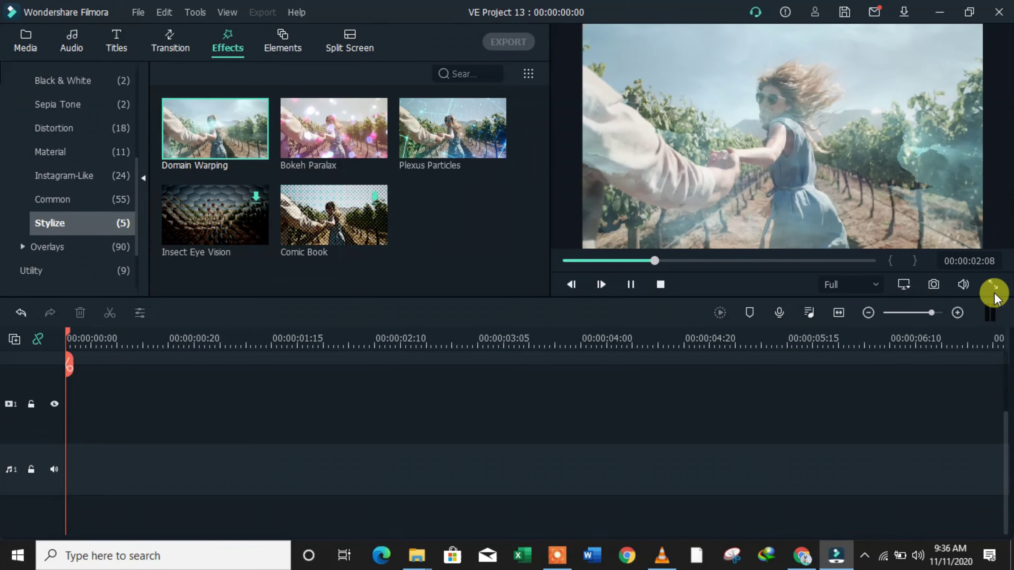
{"action": "left_click", "coordinate": [994, 284]}
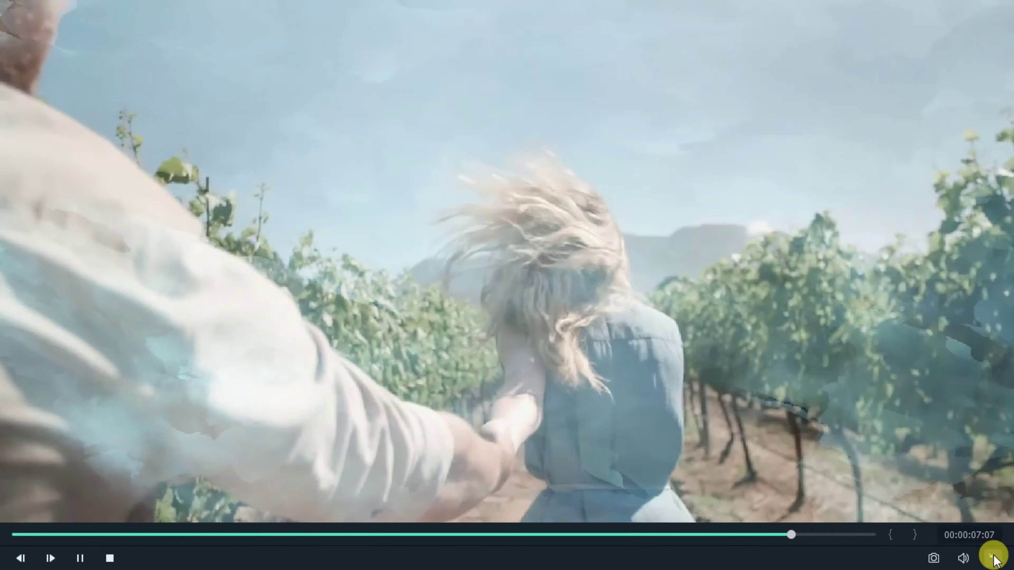
{"action": "left_click", "coordinate": [992, 558]}
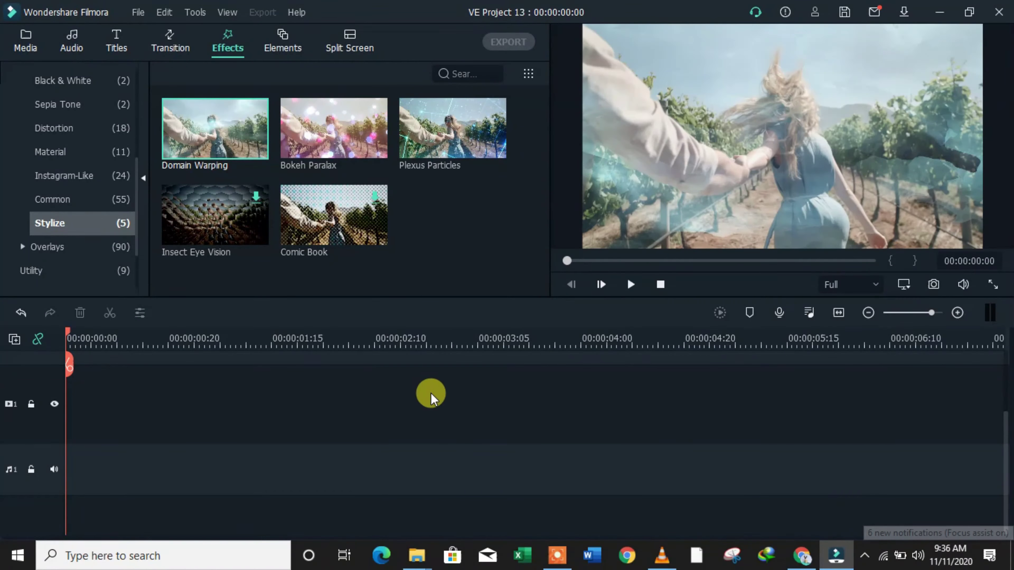
- Preview the Insect Eye Vision filter in full screen and the Comic Book filter in the normal preview
{"action": "left_click", "coordinate": [213, 229]}
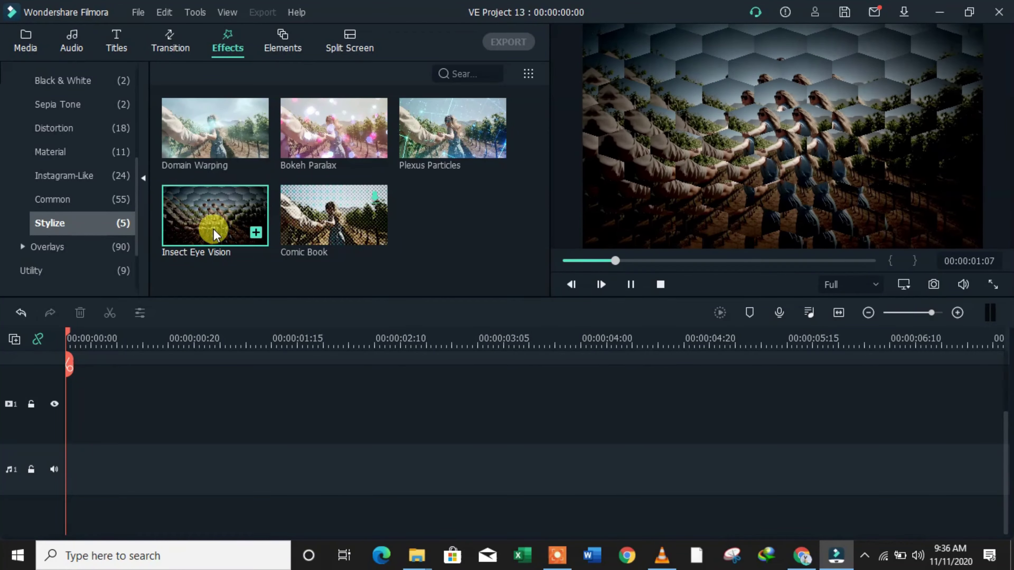
{"action": "left_click", "coordinate": [992, 285]}
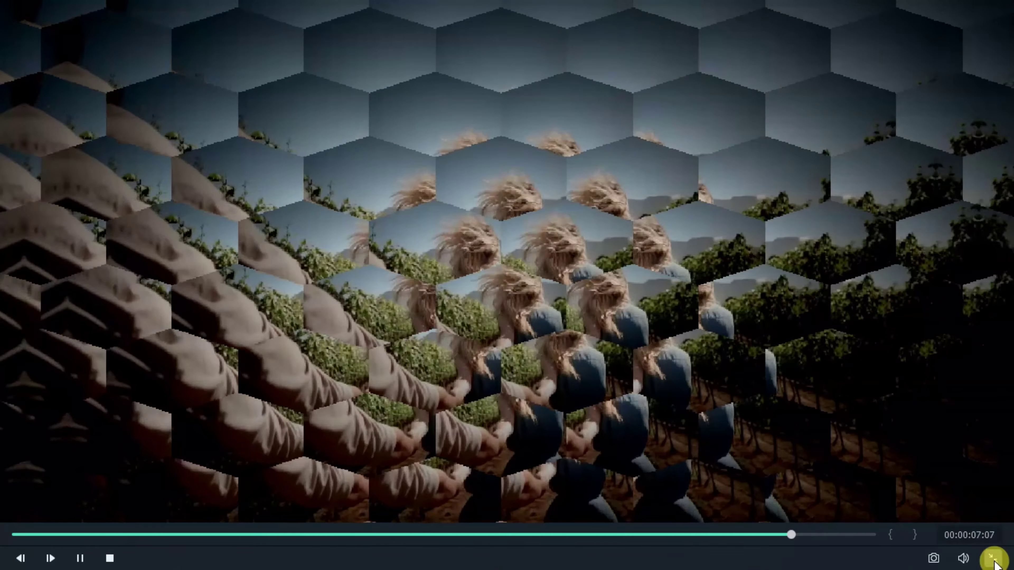
{"action": "left_click", "coordinate": [977, 539]}
{"action": "left_click", "coordinate": [330, 221]}
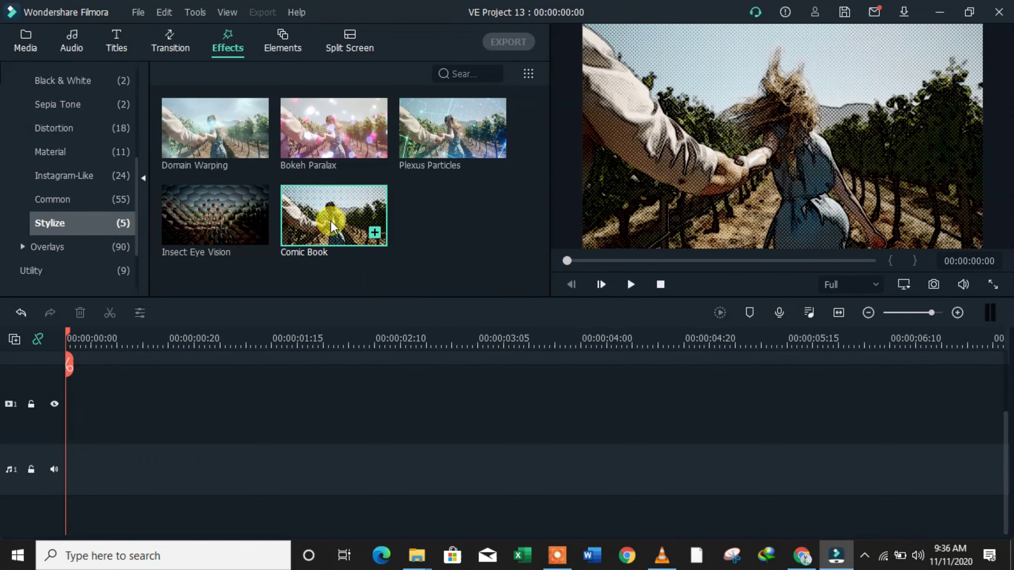
- Open the Overlays category, choose the Strong Glitch overlay for preview, and look over the other overlays
{"action": "left_click", "coordinate": [50, 251]}
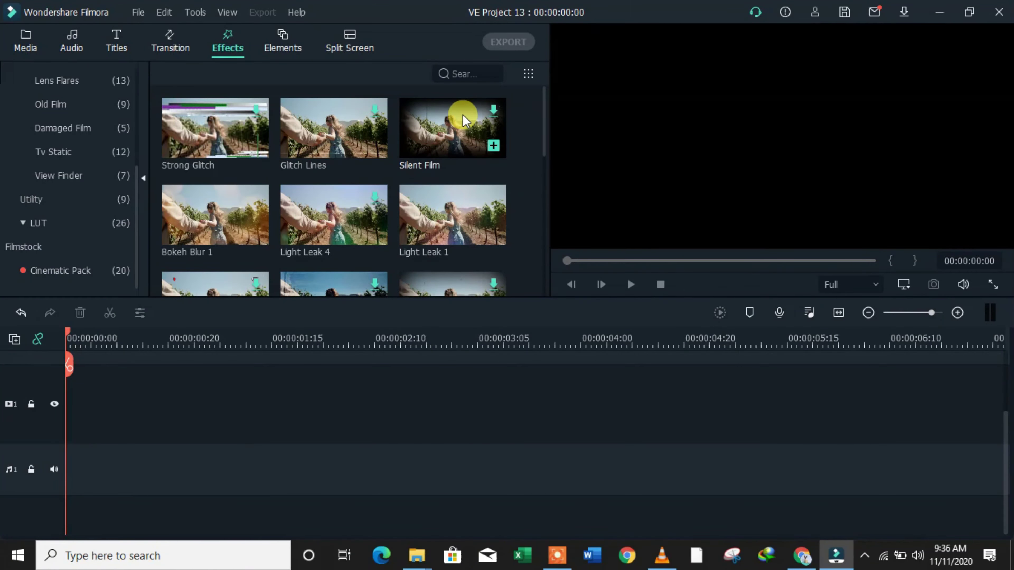
{"action": "left_click", "coordinate": [239, 125]}
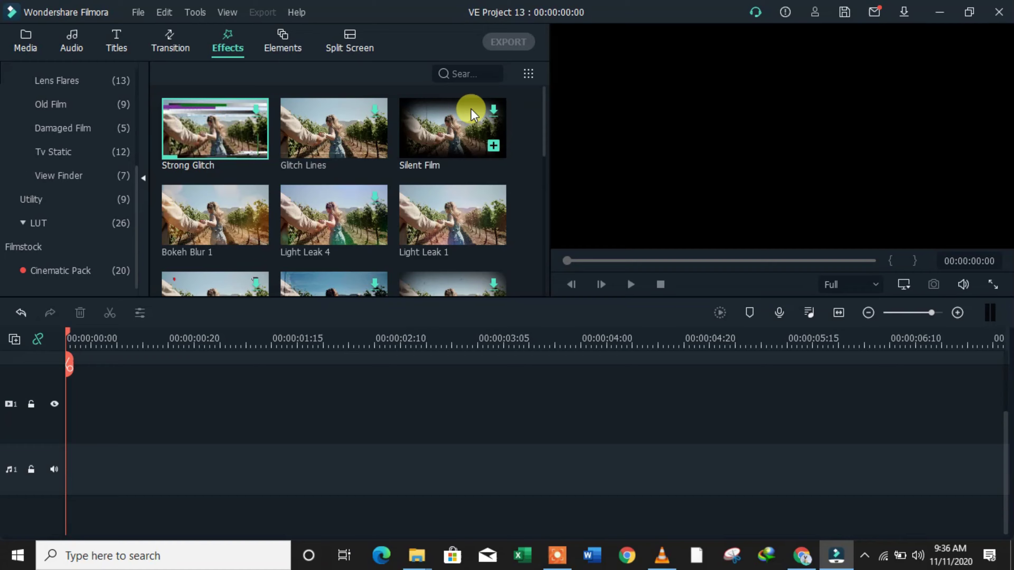
{"action": "mouse_move", "coordinate": [545, 100]}
{"action": "left_mouse_down"}
{"action": "mouse_move", "coordinate": [544, 112]}
{"action": "mouse_move", "coordinate": [544, 103]}
{"action": "left_mouse_up"}
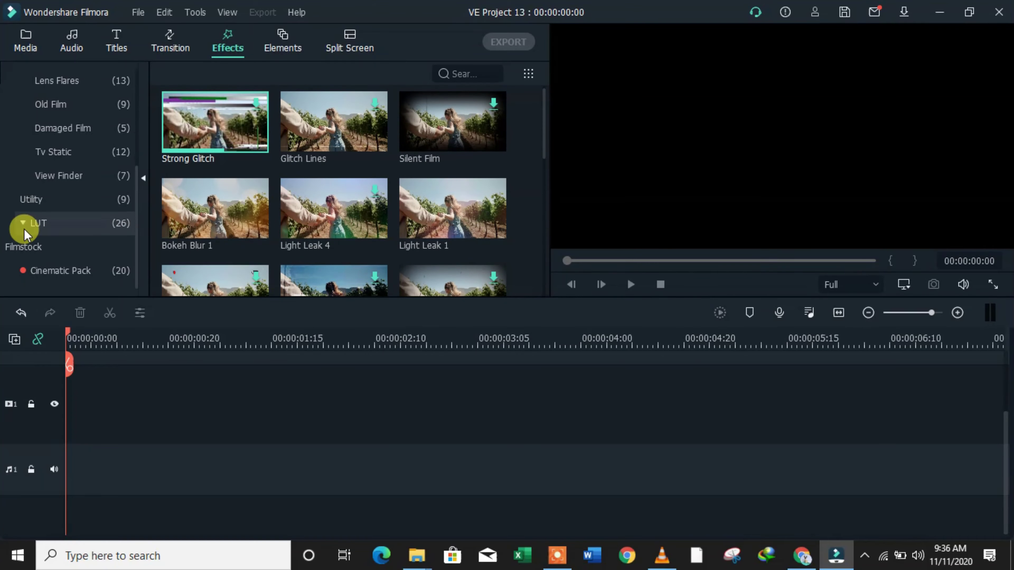
- Browse the Filmstock effects and the Blockbuster, Cinematic and Color Correction categories of the LUT effects
{"action": "left_click", "coordinate": [72, 263]}
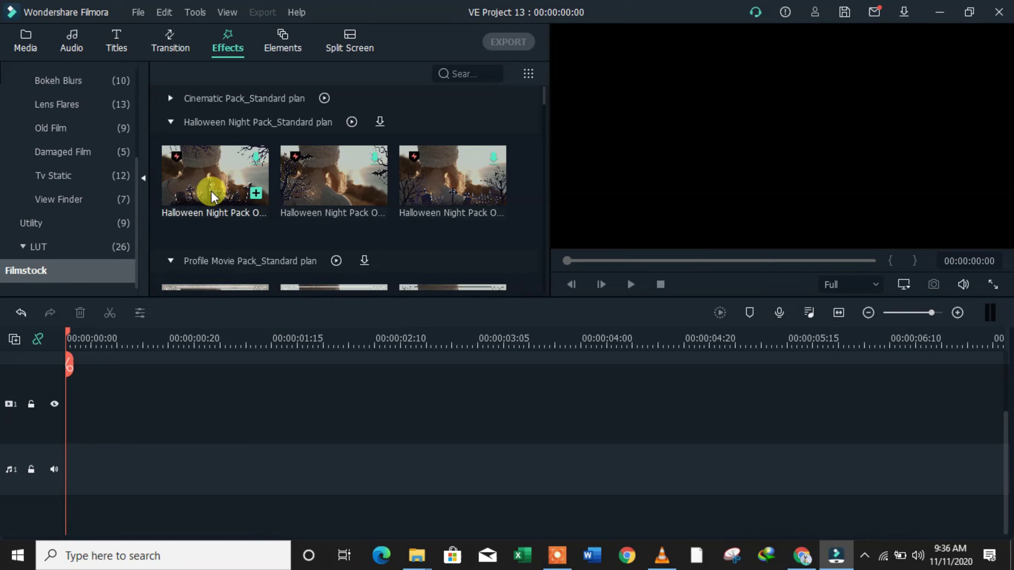
{"action": "left_click", "coordinate": [55, 247]}
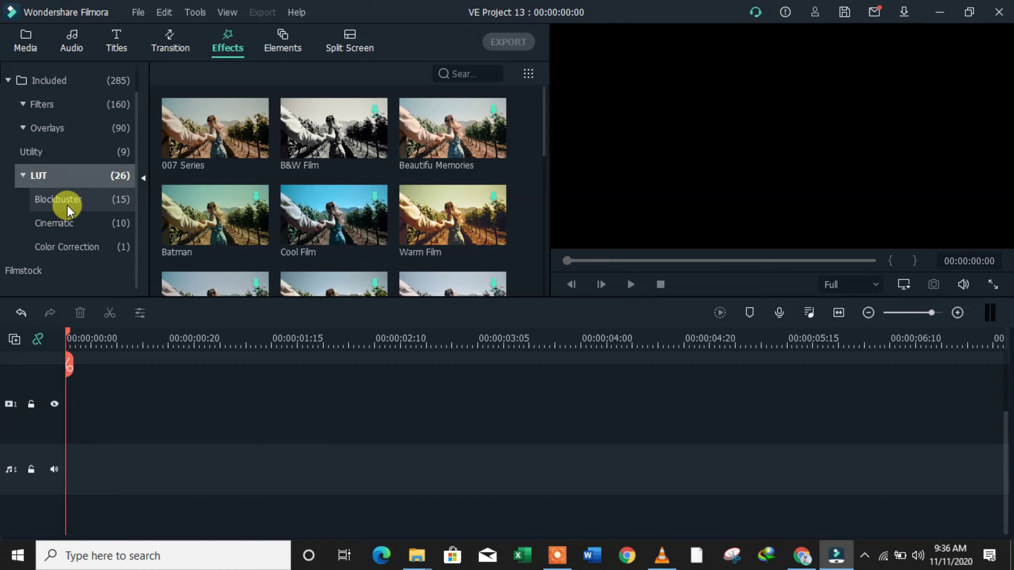
{"action": "left_click", "coordinate": [68, 205]}
{"action": "left_click", "coordinate": [67, 222]}
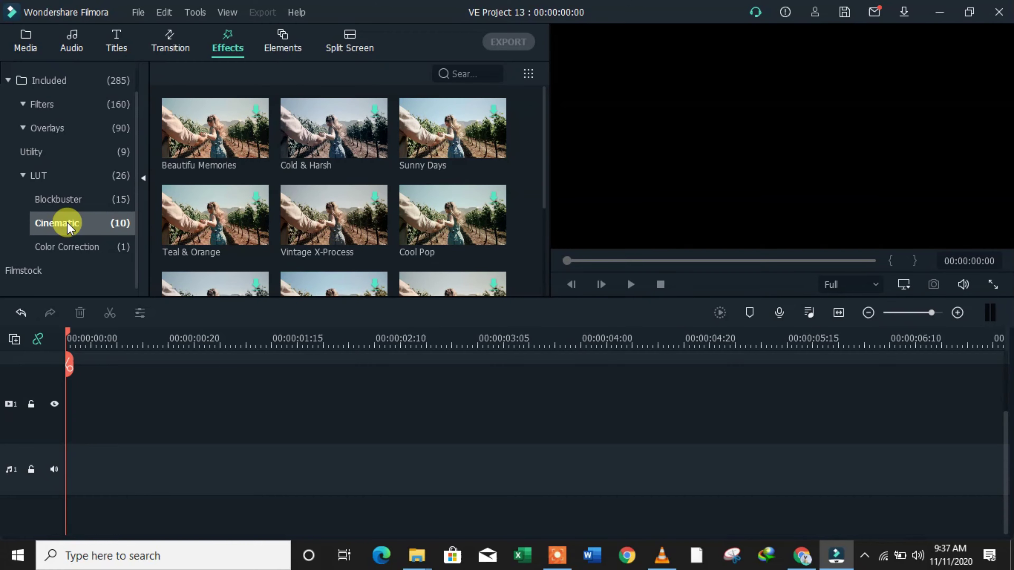
{"action": "left_click", "coordinate": [67, 247]}
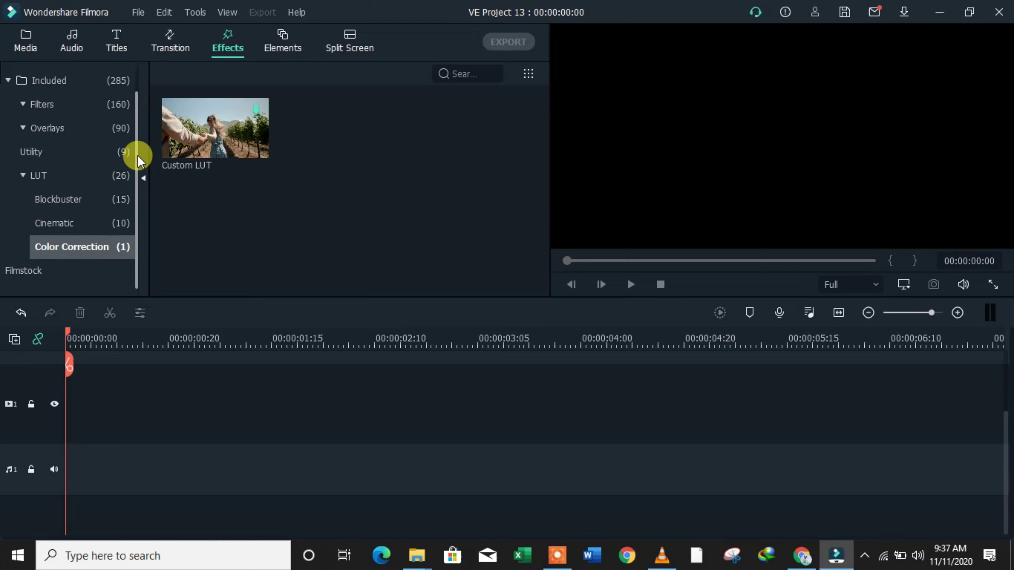
- Download the Halloween Night Pack from the Filmstock effects
{"action": "left_click", "coordinate": [44, 270]}
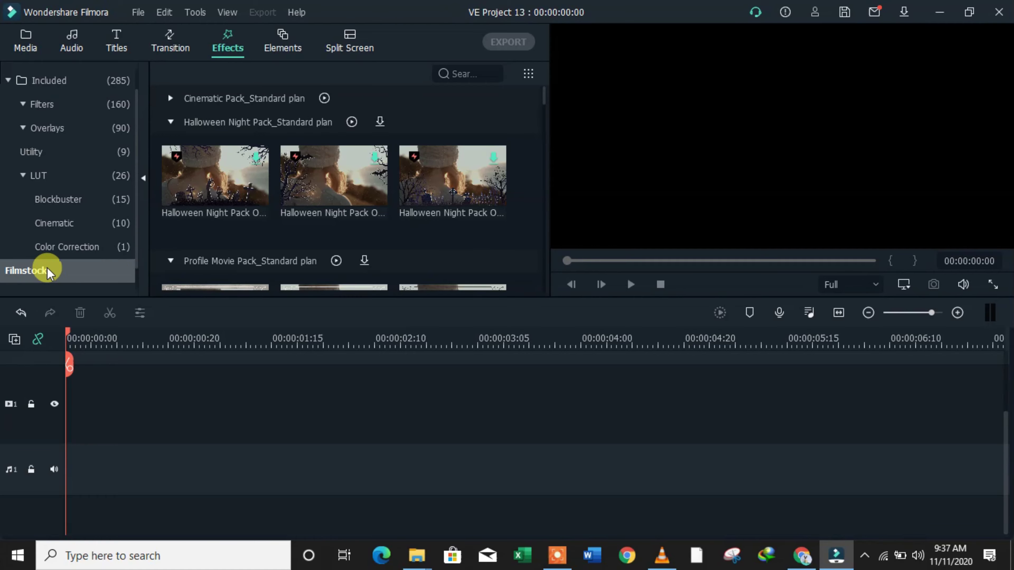
{"action": "mouse_move", "coordinate": [543, 97]}
{"action": "left_mouse_down"}
{"action": "mouse_move", "coordinate": [545, 303]}
{"action": "mouse_move", "coordinate": [554, 85]}
{"action": "left_mouse_up"}
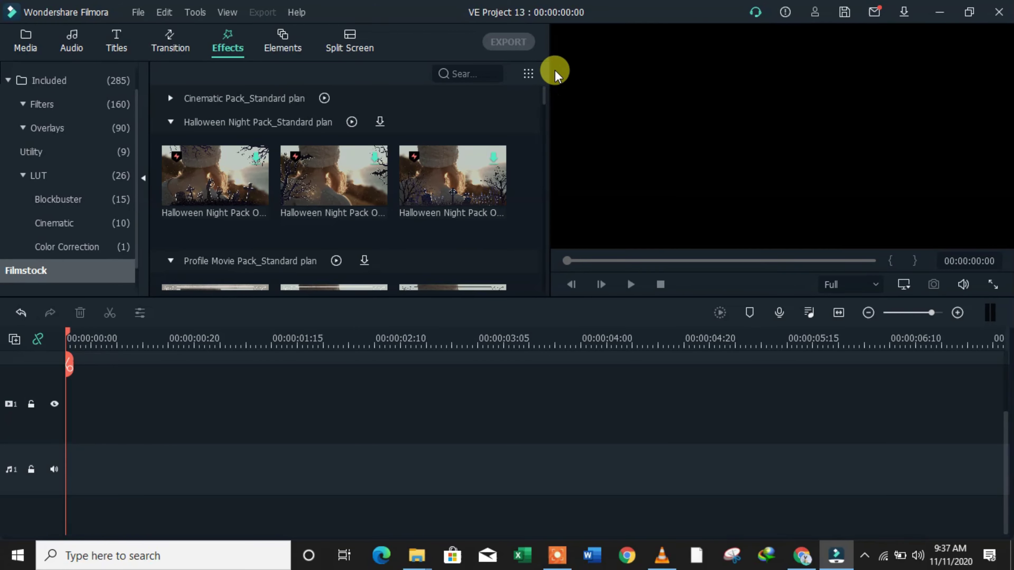
{"action": "left_click", "coordinate": [380, 121]}
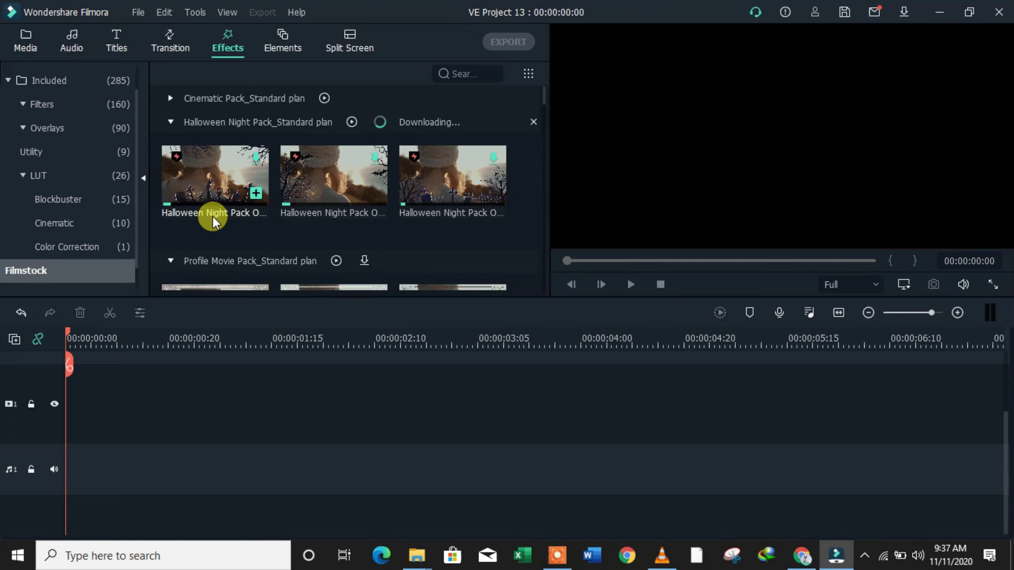
- Open the Elements library and preview the Futuristic Hud Pack elements, including the bar chart, target circle and blue dome
{"action": "left_click", "coordinate": [283, 38]}
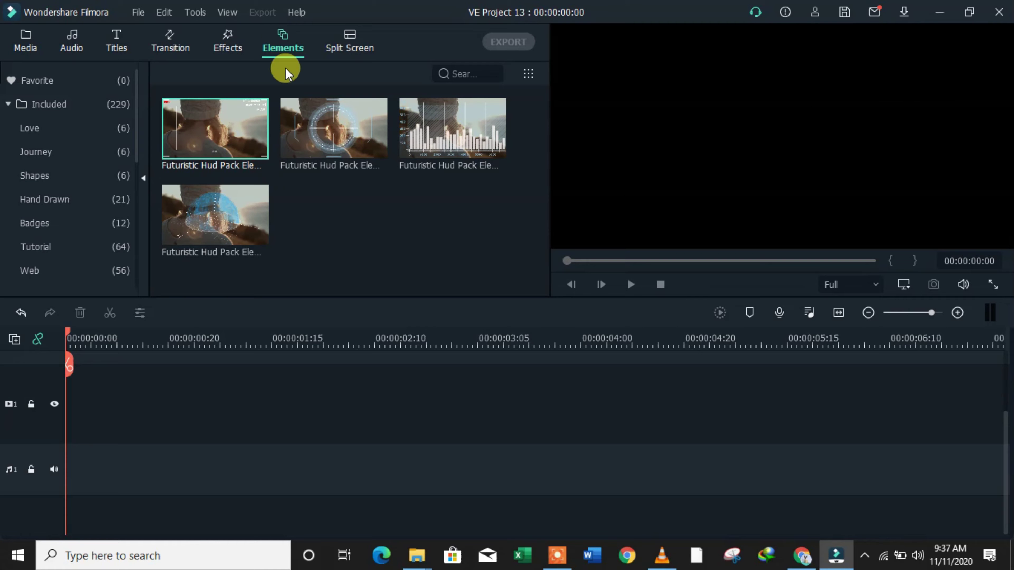
{"action": "left_click", "coordinate": [71, 153]}
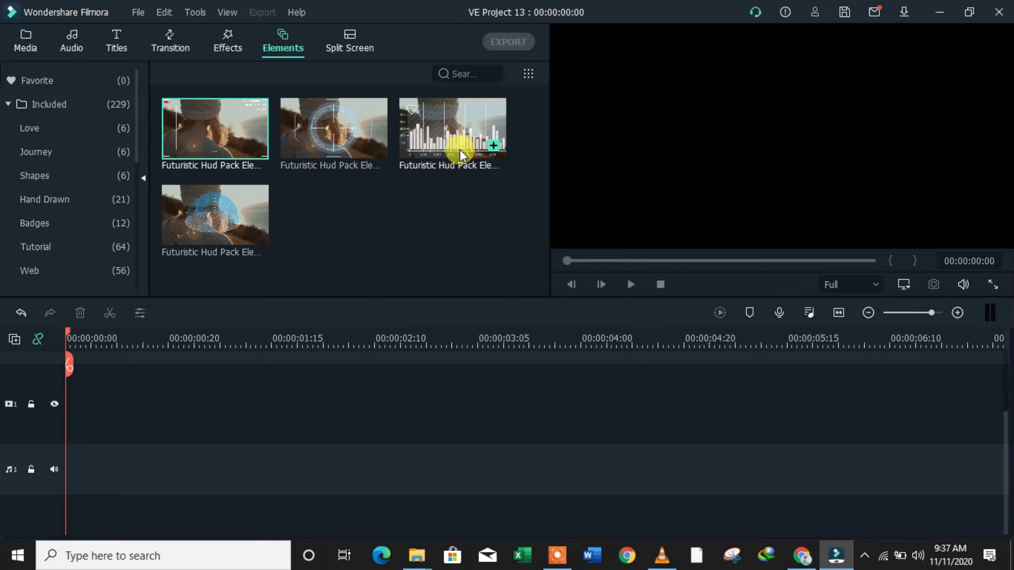
{"action": "left_click", "coordinate": [452, 149]}
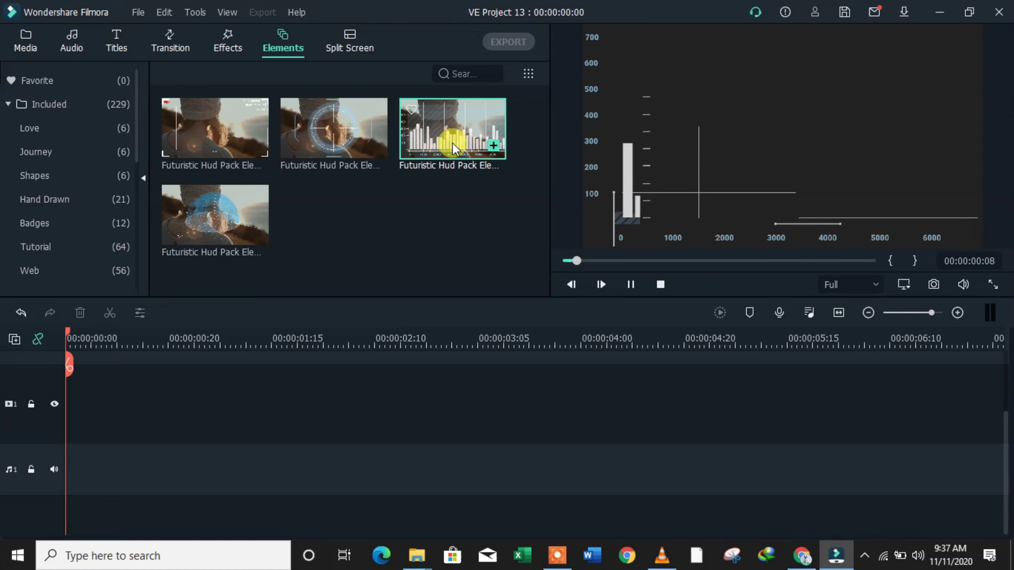
{"action": "left_click", "coordinate": [330, 129]}
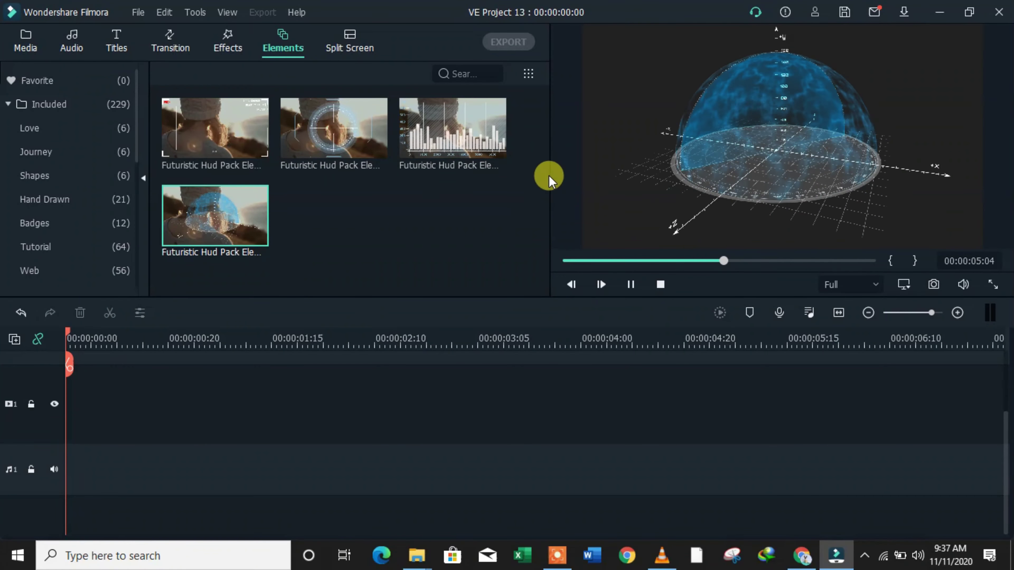
- Open the Love elements category and preview Element Love 2, 3, 4, 1 and 6
{"action": "left_click", "coordinate": [30, 129]}
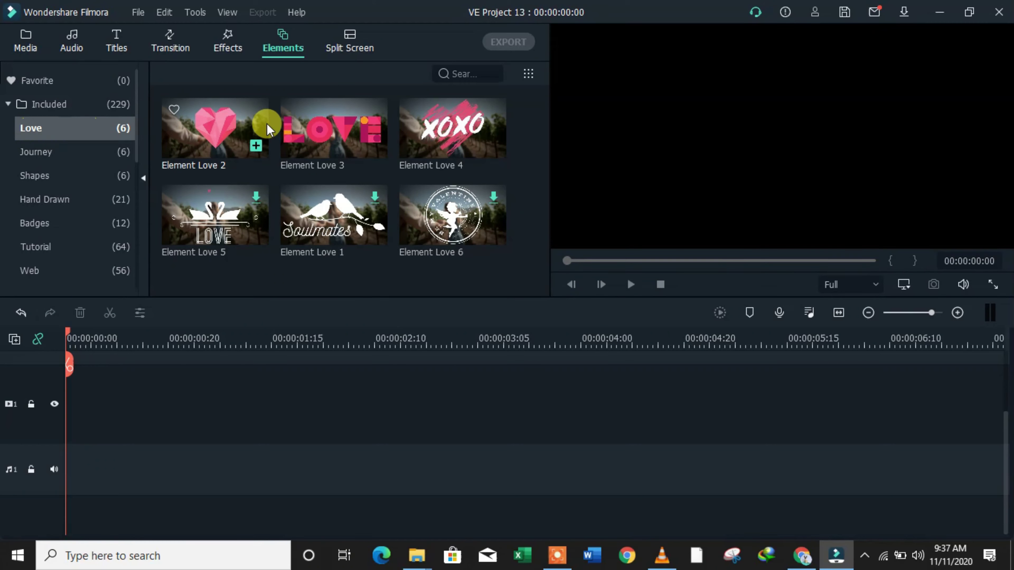
{"action": "left_click", "coordinate": [217, 126]}
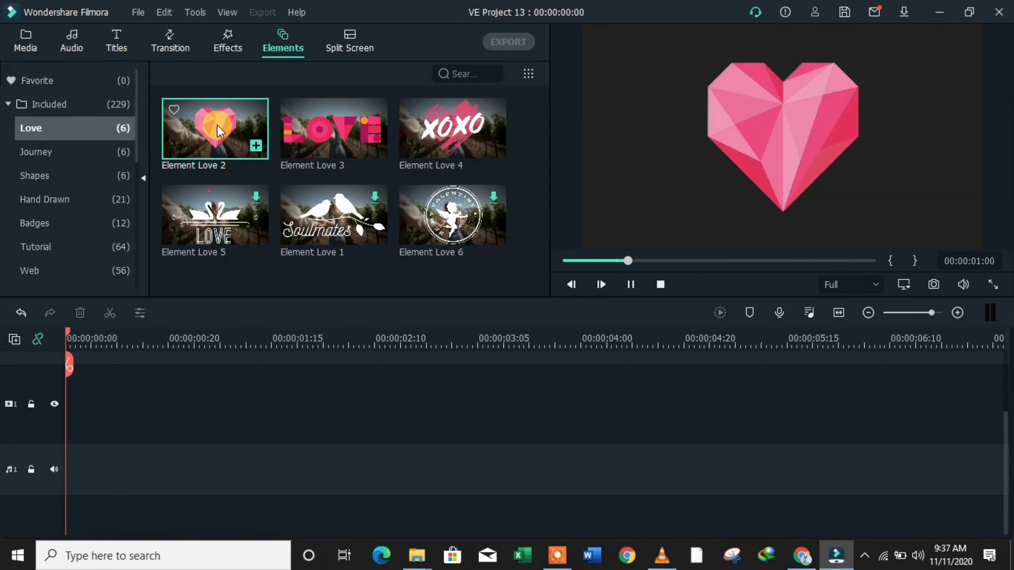
{"action": "left_click", "coordinate": [334, 123]}
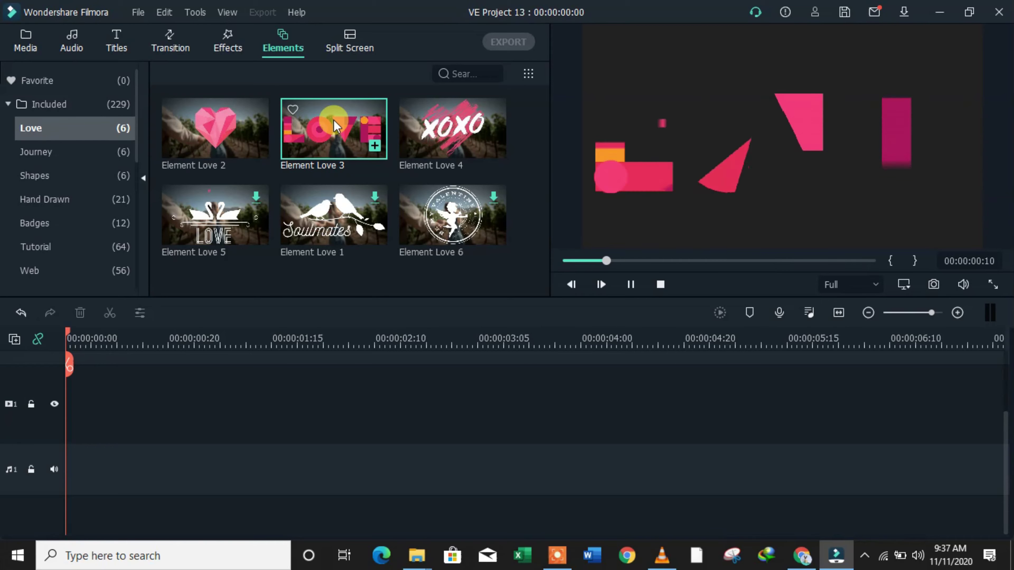
{"action": "left_click", "coordinate": [454, 118]}
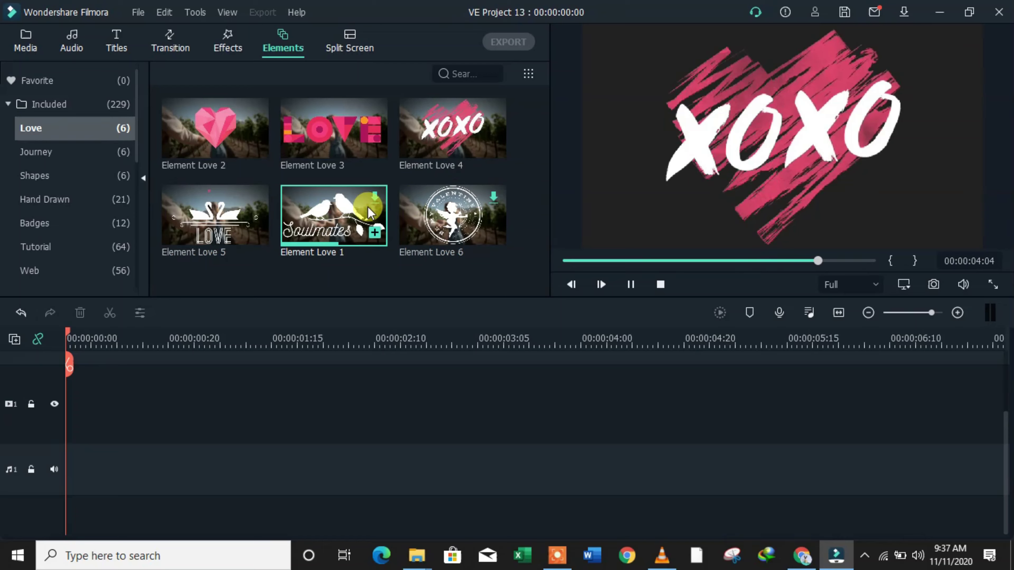
{"action": "left_click", "coordinate": [434, 214]}
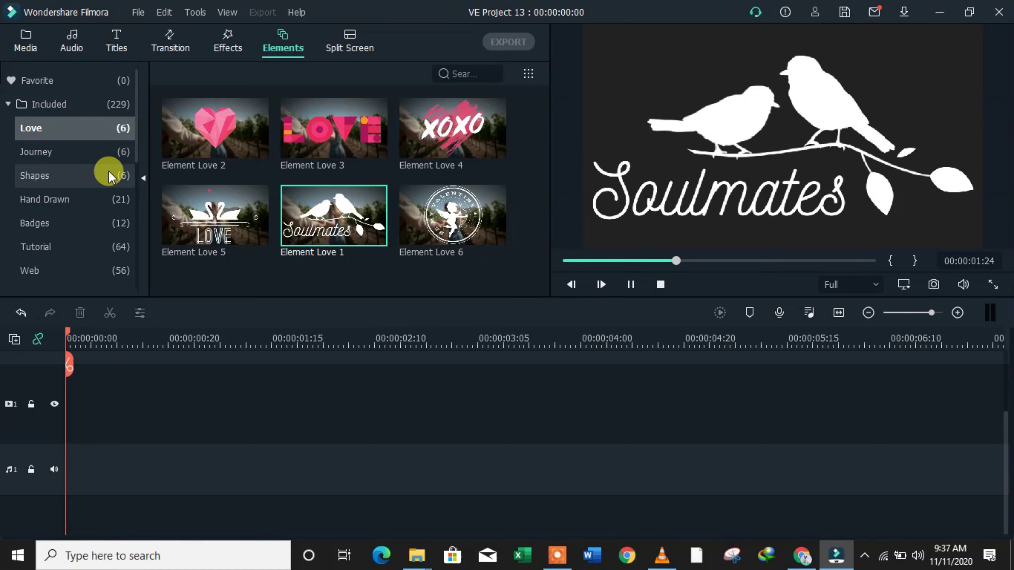
- Open the Journey elements category, and preview the bat, yellow moon and white moon elements in the Halloween Night Pack
{"action": "left_click", "coordinate": [56, 149]}
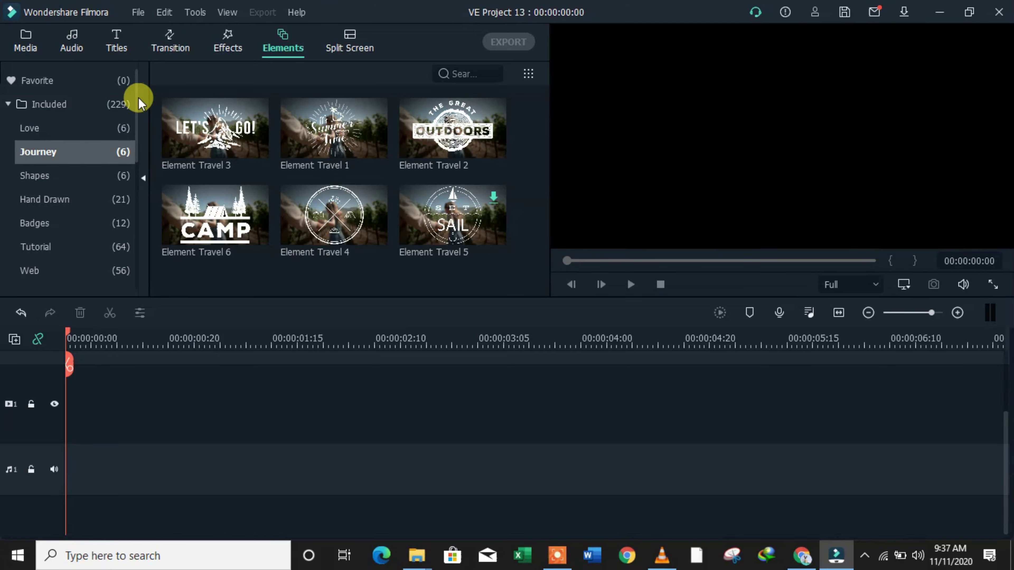
{"action": "left_click_drag", "start_coordinate": [136, 106], "coordinate": [138, 197]}
{"action": "left_click", "coordinate": [73, 177]}
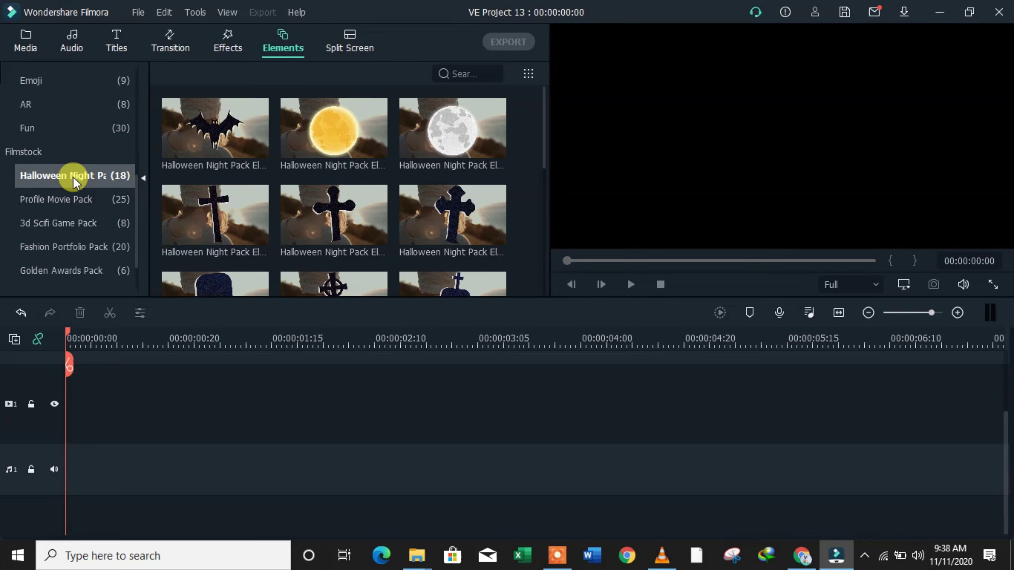
{"action": "double_click", "coordinate": [210, 132]}
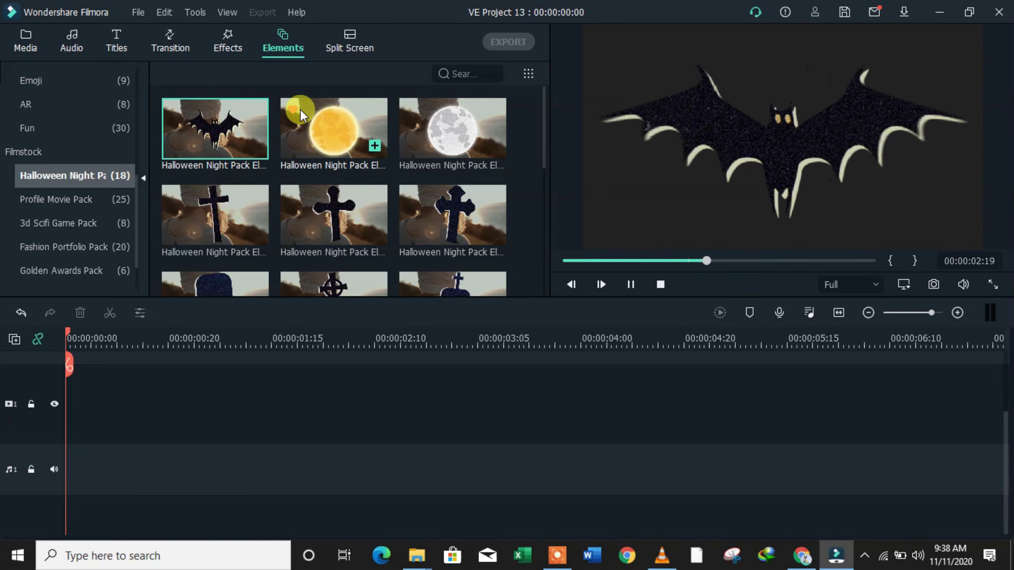
{"action": "left_click", "coordinate": [346, 123]}
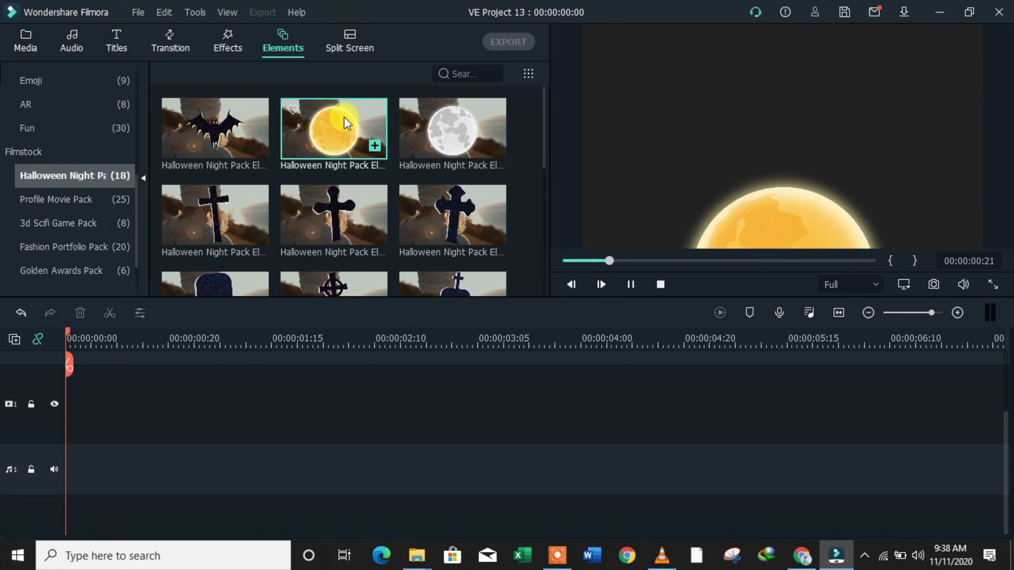
{"action": "left_click", "coordinate": [449, 116]}
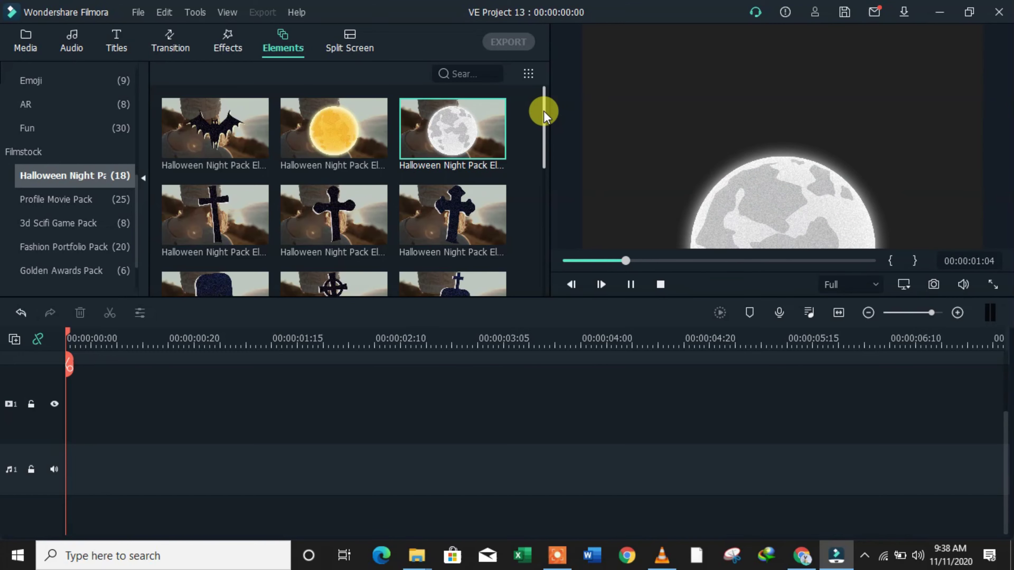
{"action": "left_click_drag", "start_coordinate": [544, 111], "coordinate": [551, 265]}
- Open the Profile Movie Pack elements and preview the countdown, the LOVE ornament and the wedding cake
{"action": "left_click", "coordinate": [57, 210]}
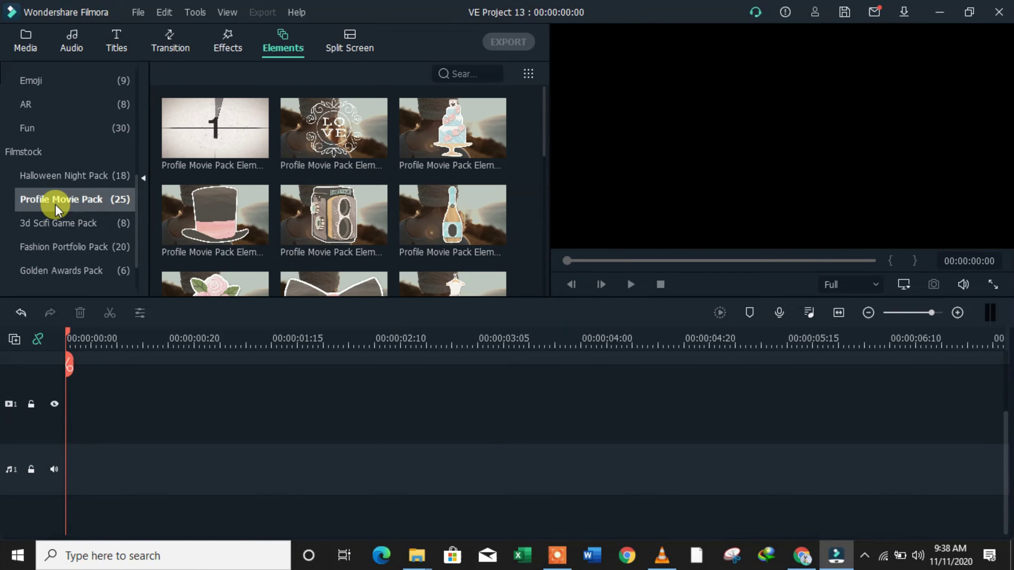
{"action": "left_click", "coordinate": [253, 133]}
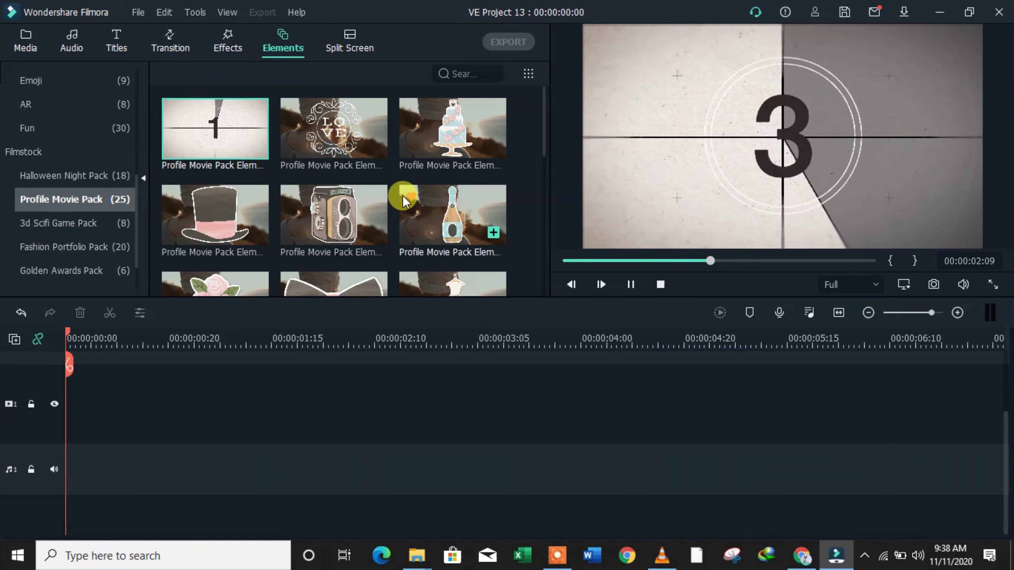
{"action": "left_click", "coordinate": [337, 130]}
{"action": "left_click", "coordinate": [444, 131]}
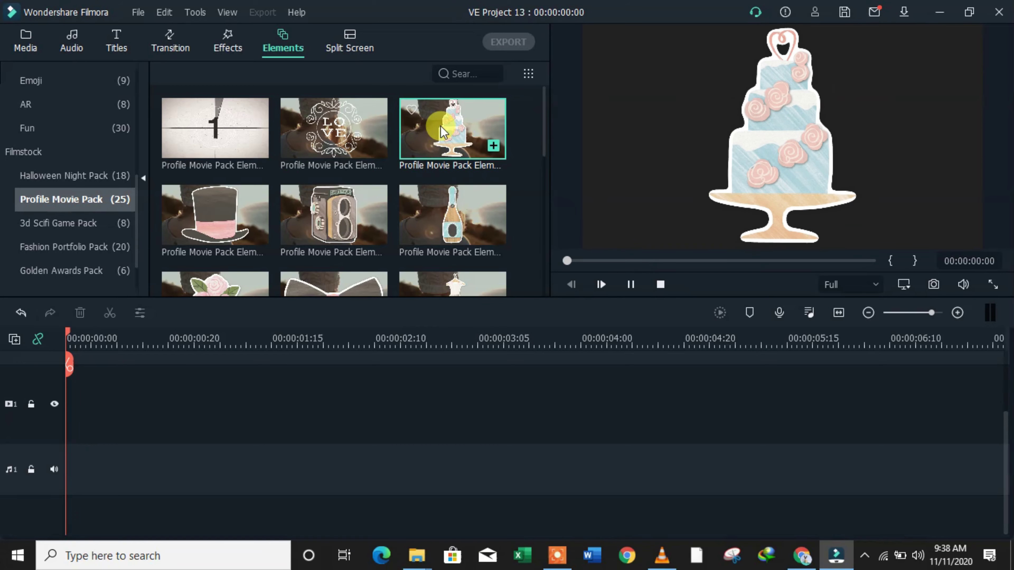
- Open the 3d Scifi Game Pack elements and preview the blue diamond frame, the glowing hexagon lines and the hexagon-line border
{"action": "left_click", "coordinate": [72, 225]}
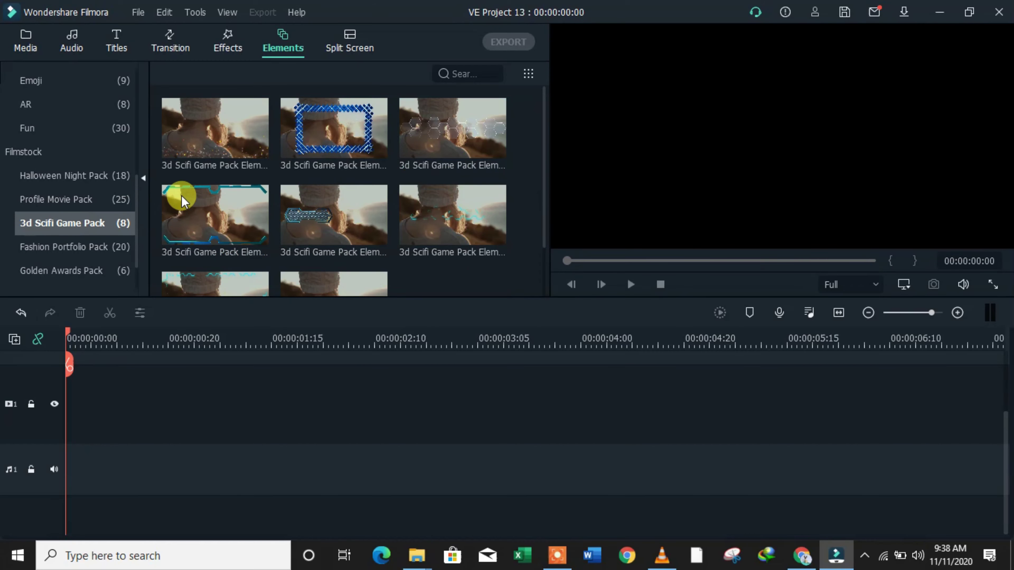
{"action": "left_click", "coordinate": [329, 121]}
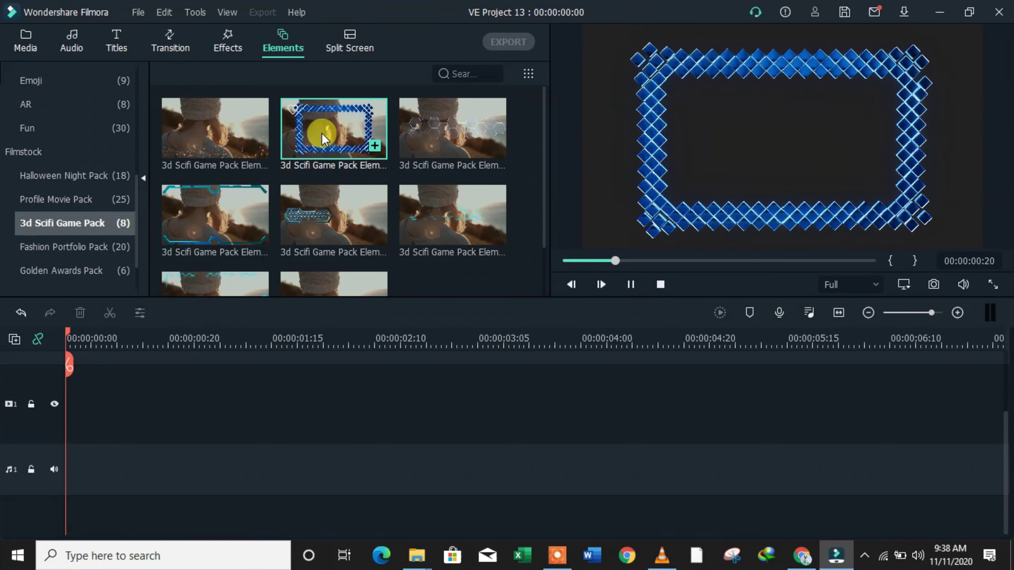
{"action": "left_click", "coordinate": [443, 207]}
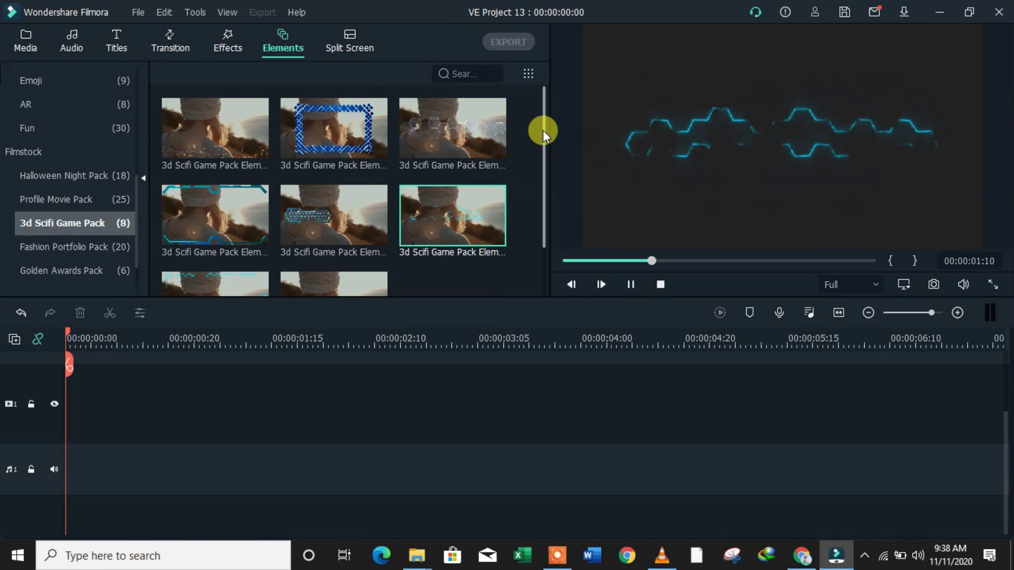
{"action": "left_click_drag", "start_coordinate": [543, 130], "coordinate": [544, 167]}
{"action": "left_click", "coordinate": [246, 235]}
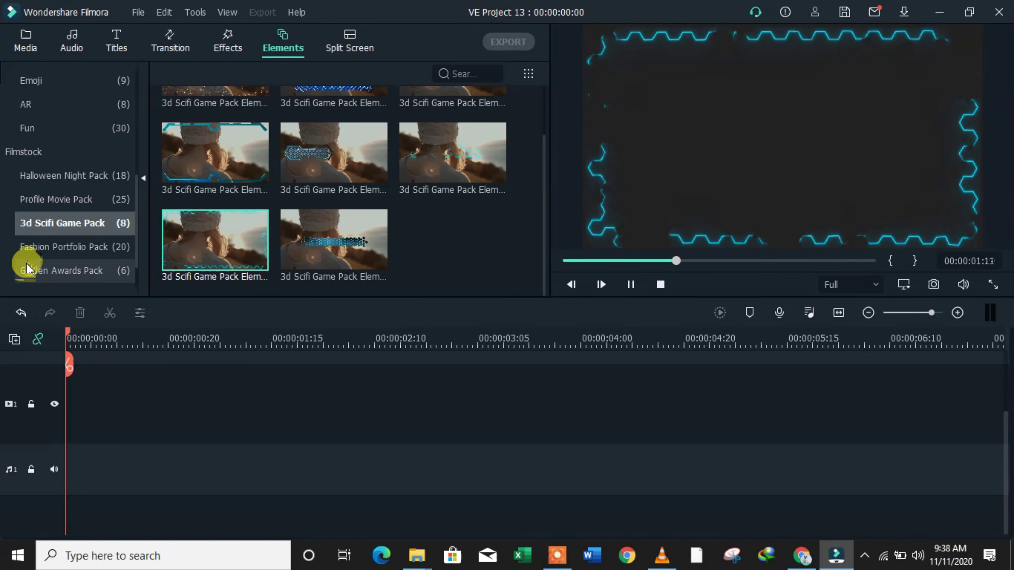
- Open the Fashion Portfolio Pack elements and preview the striped shapes, blue liquid blob, magenta cross, and pink and blue gradient spheres
{"action": "left_click", "coordinate": [50, 246]}
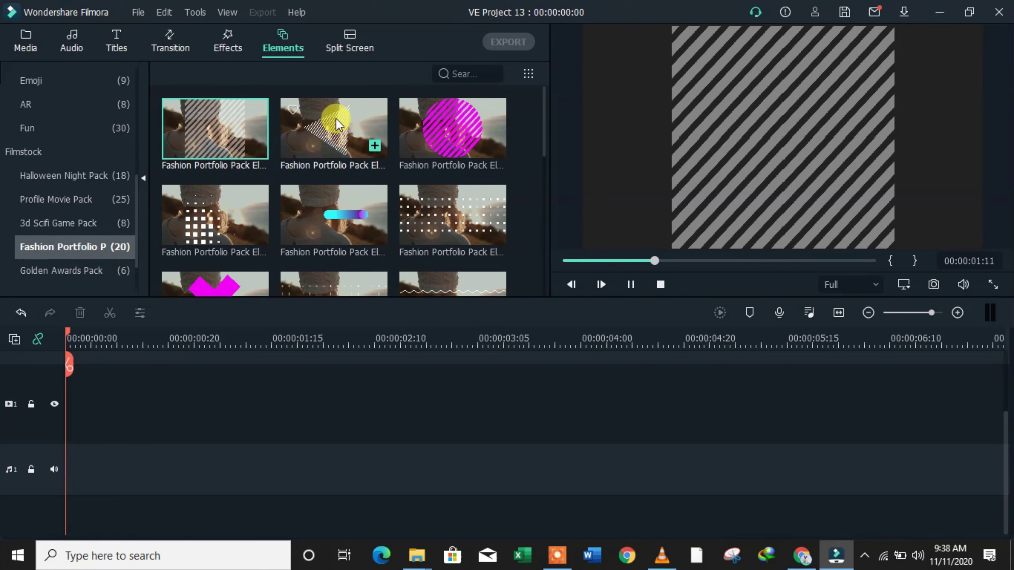
{"action": "left_click", "coordinate": [336, 118]}
{"action": "left_click", "coordinate": [419, 116]}
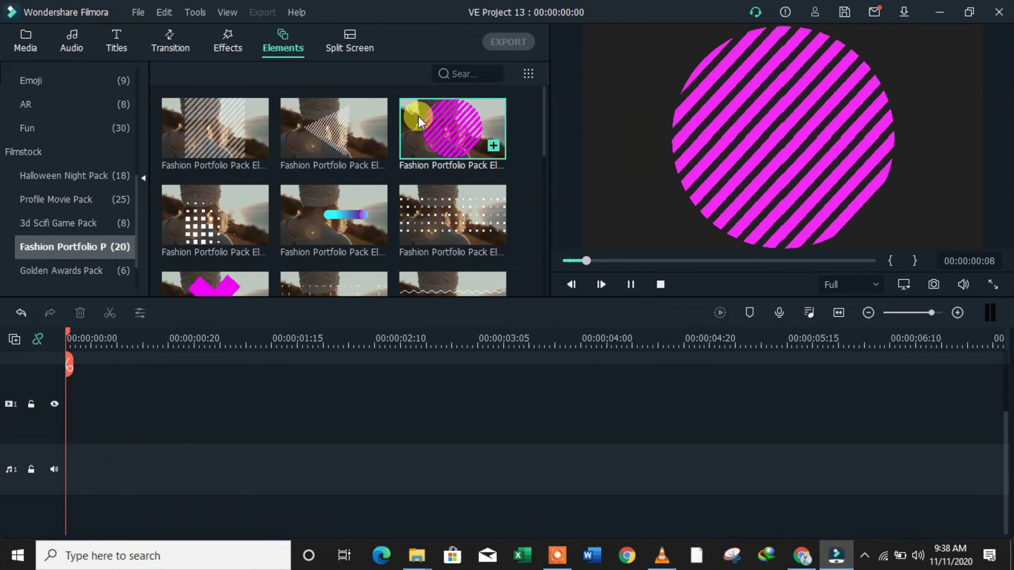
{"action": "left_click_drag", "start_coordinate": [543, 114], "coordinate": [523, 181]}
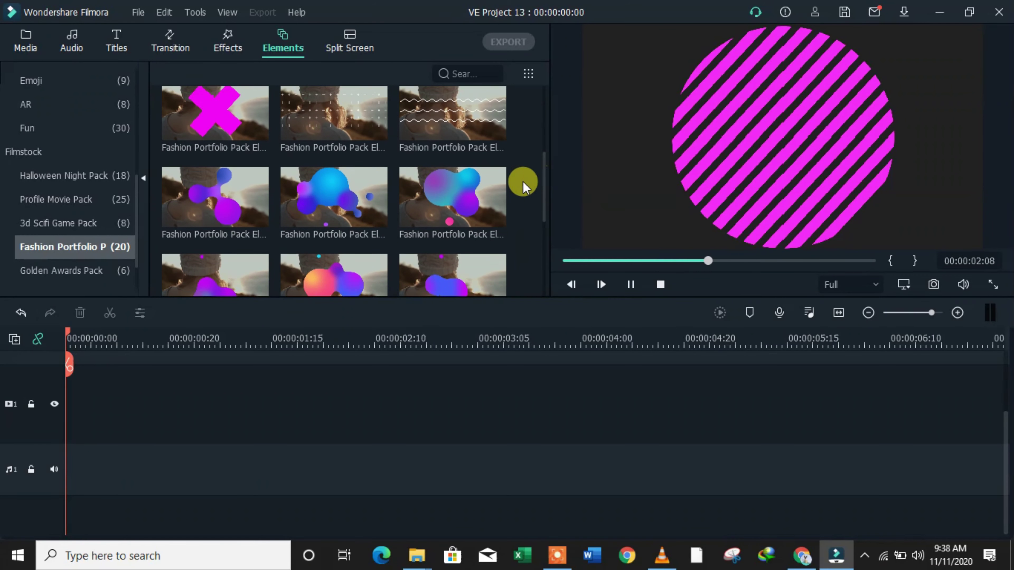
{"action": "left_click", "coordinate": [285, 206]}
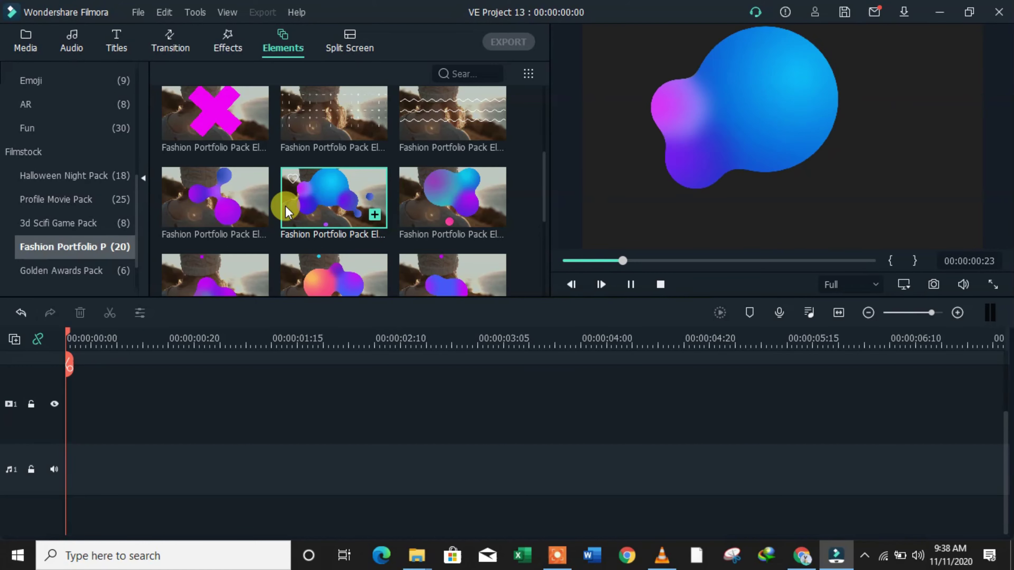
{"action": "left_click", "coordinate": [190, 119]}
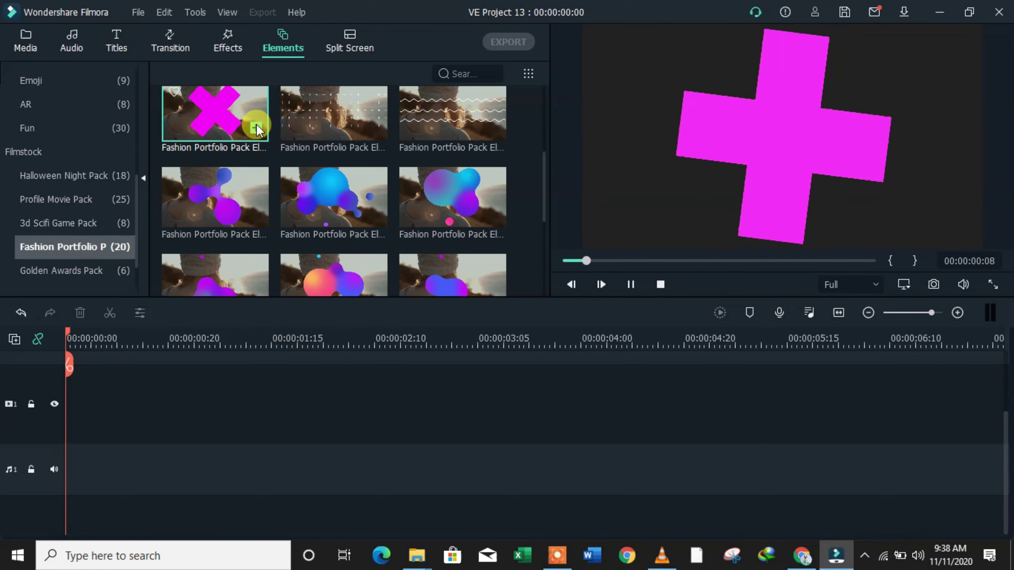
{"action": "left_click_drag", "start_coordinate": [543, 162], "coordinate": [546, 237]}
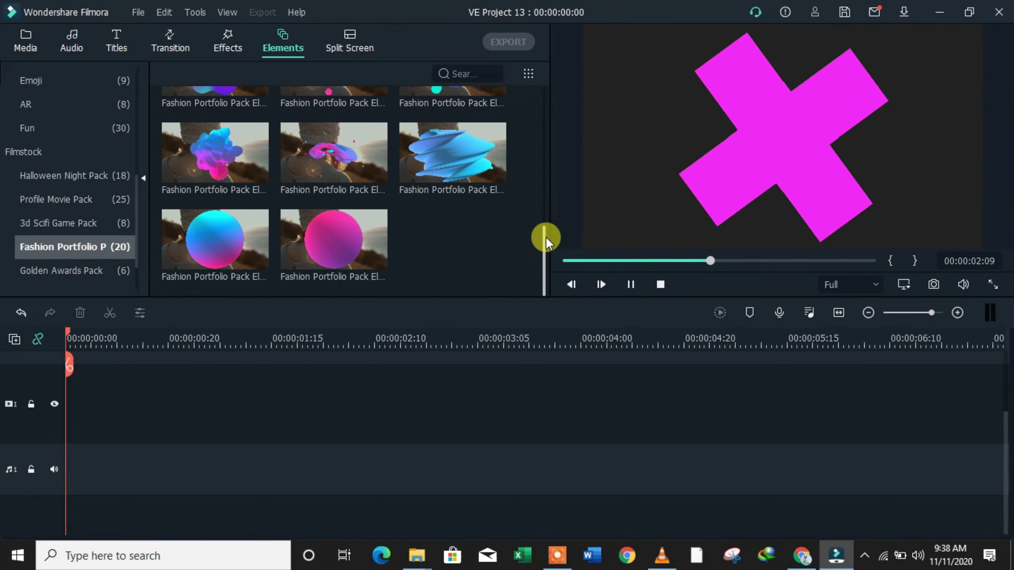
{"action": "left_click", "coordinate": [372, 224]}
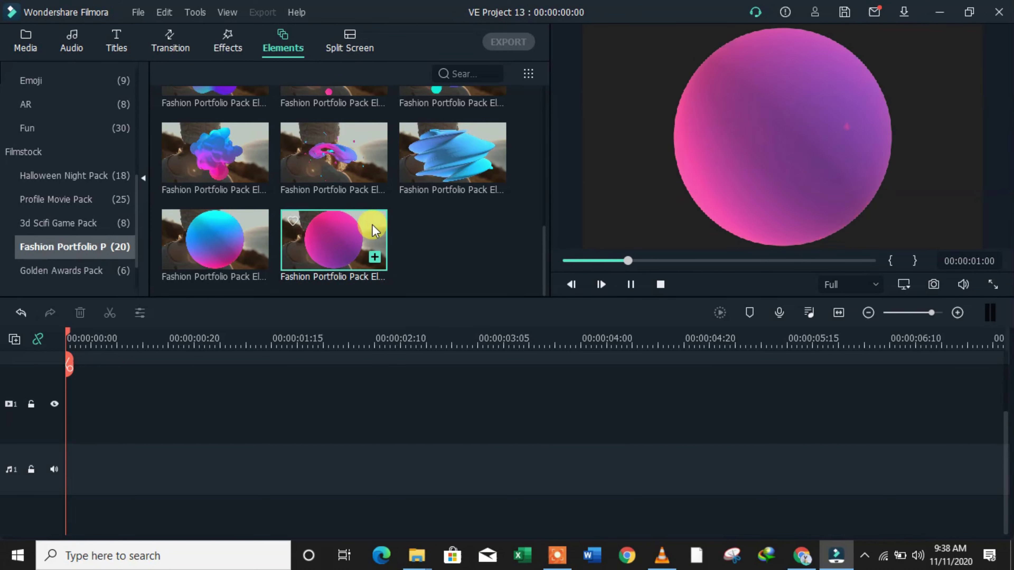
{"action": "left_click", "coordinate": [214, 240]}
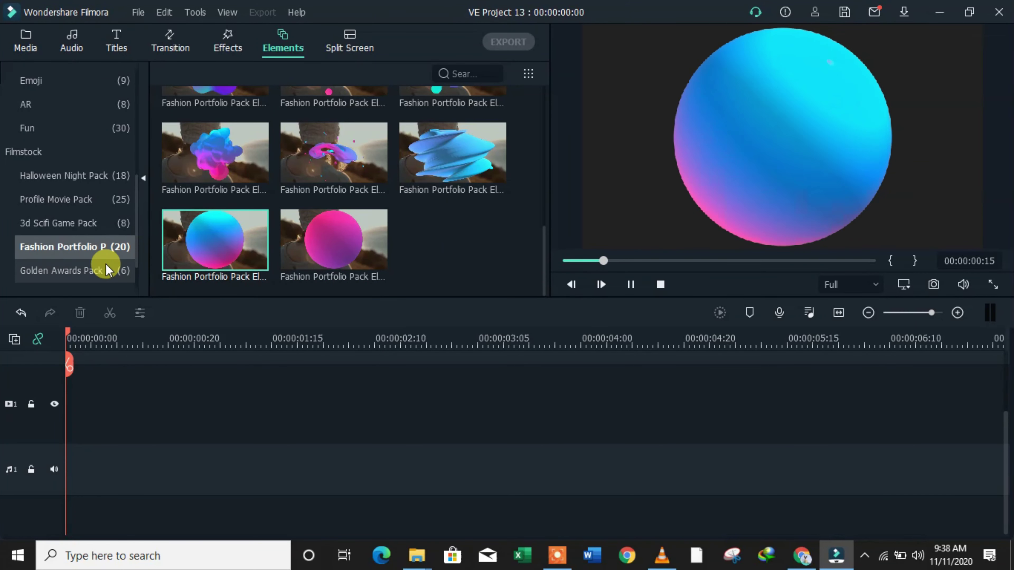
- Preview the Golden Awards Pack's dark background full screen, its gold ring, gold fabric and interlocking rings, and open the Futuristic Hud Pack
{"action": "left_click", "coordinate": [83, 271]}
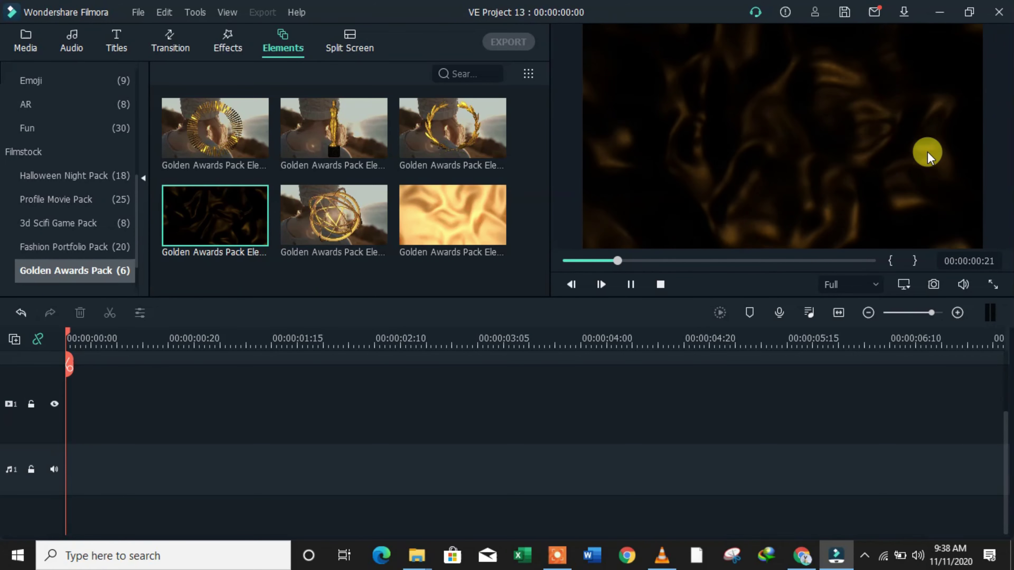
{"action": "left_click", "coordinate": [994, 285]}
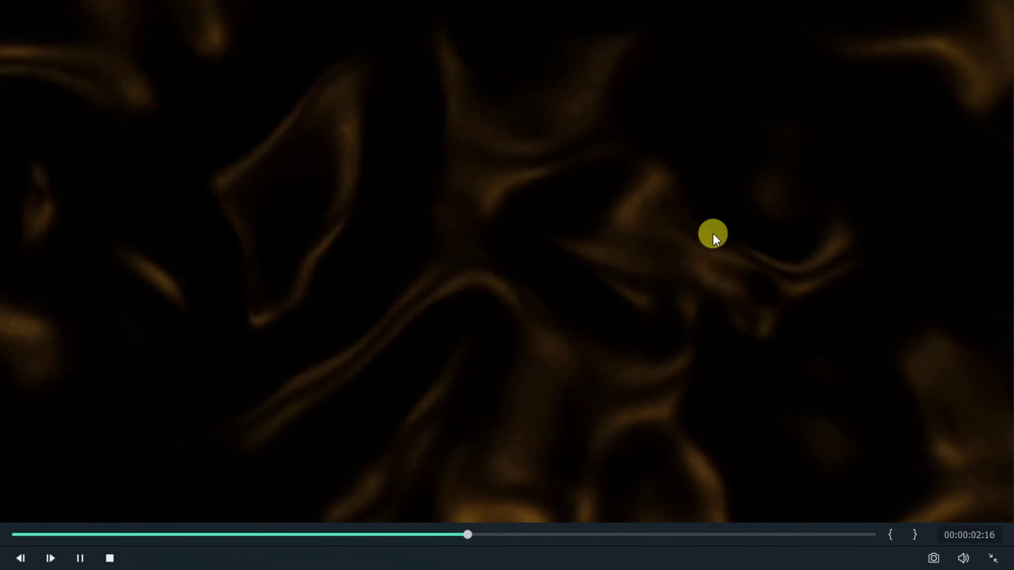
{"action": "left_click", "coordinate": [996, 556]}
{"action": "left_click", "coordinate": [222, 138]}
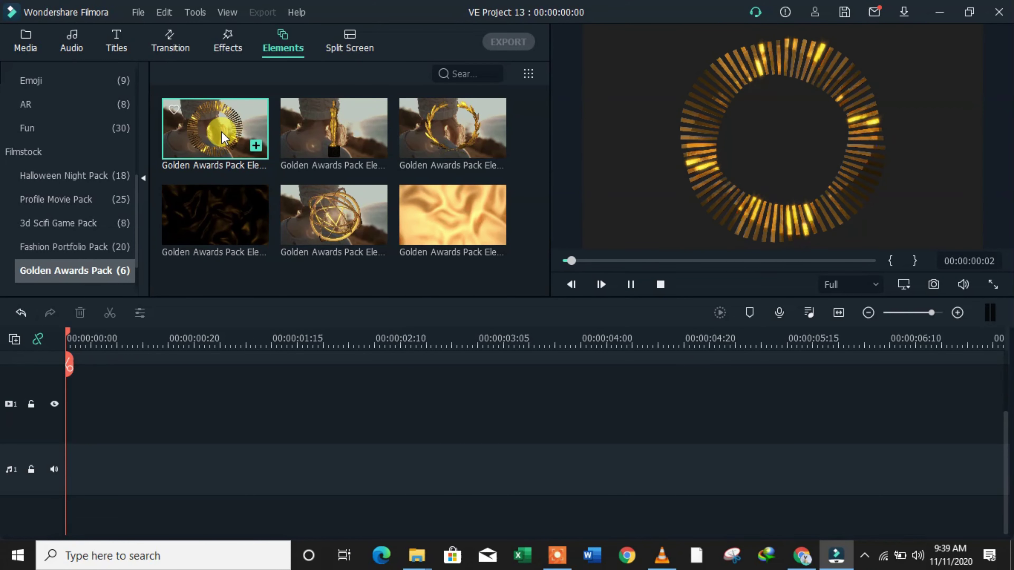
{"action": "left_click", "coordinate": [438, 210]}
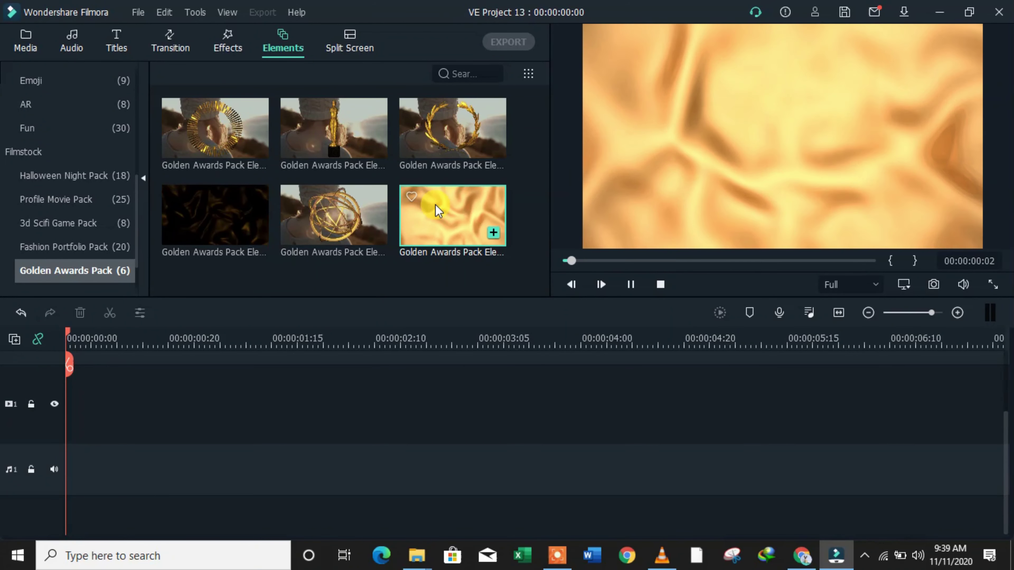
{"action": "left_click", "coordinate": [347, 210]}
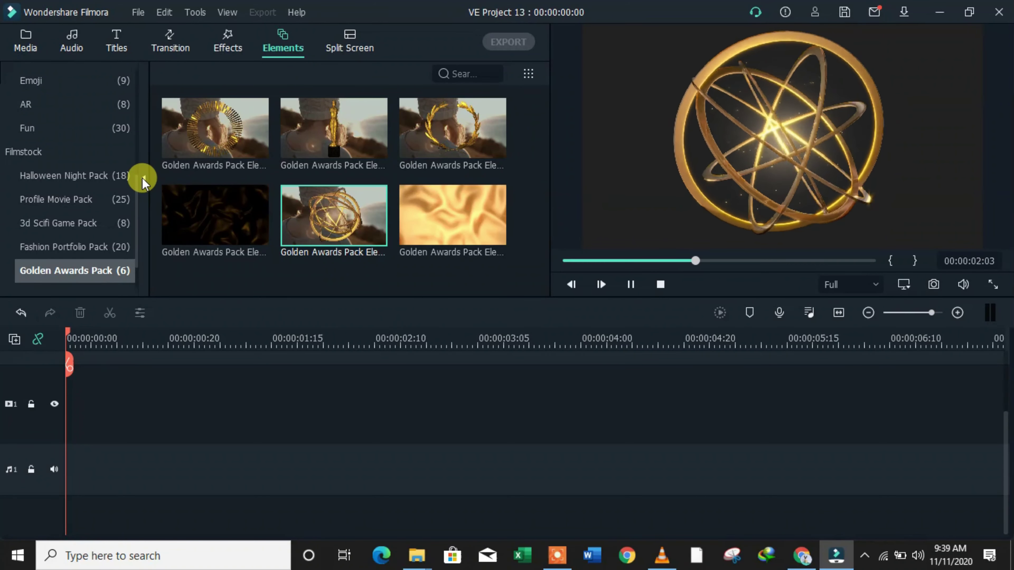
{"action": "scroll", "coordinate": [136, 188], "scroll_direction": "down", "scroll_amount": 2}
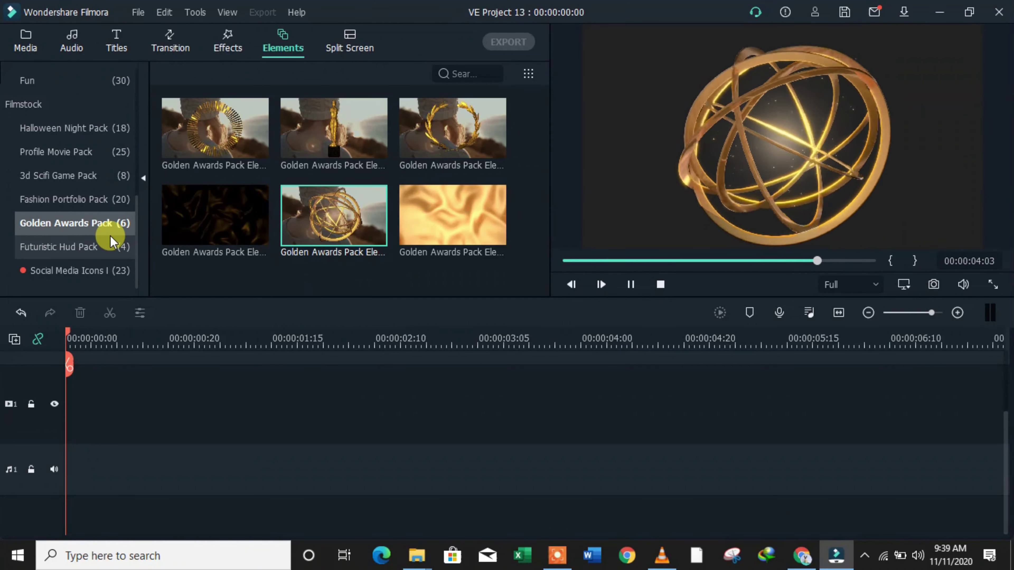
{"action": "left_click", "coordinate": [91, 247]}
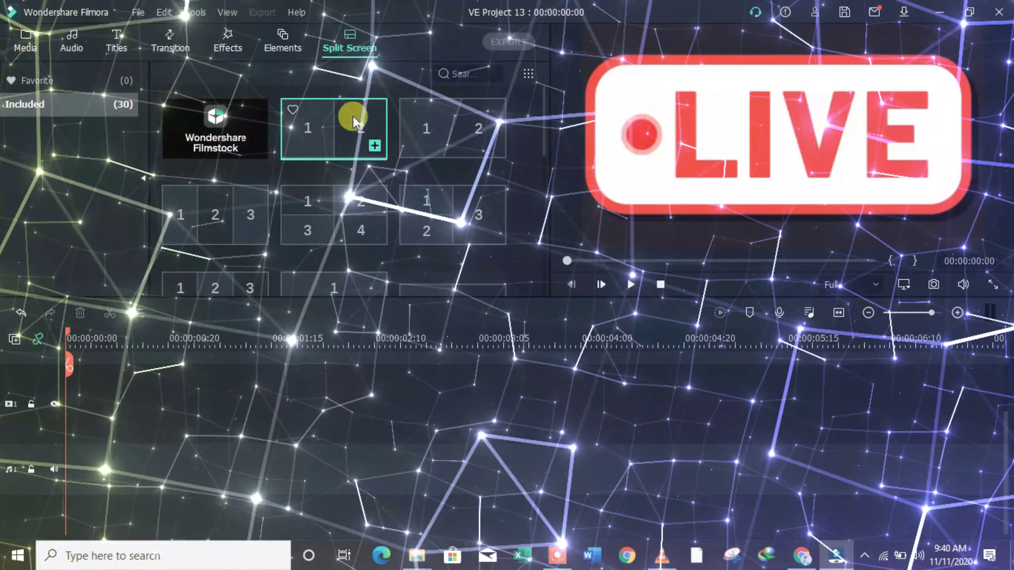
- Preview the straight and slanted two-part, three-column, four-part, mixed three-part and six-part Split Screen layouts, and browse the remaining ones
{"action": "left_click", "coordinate": [352, 116]}
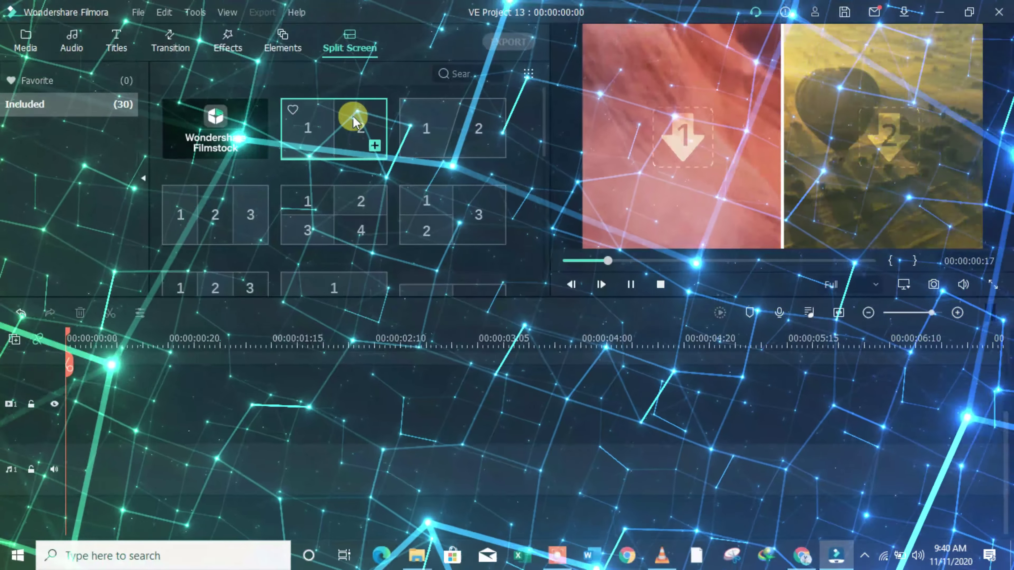
{"action": "left_click", "coordinate": [448, 136]}
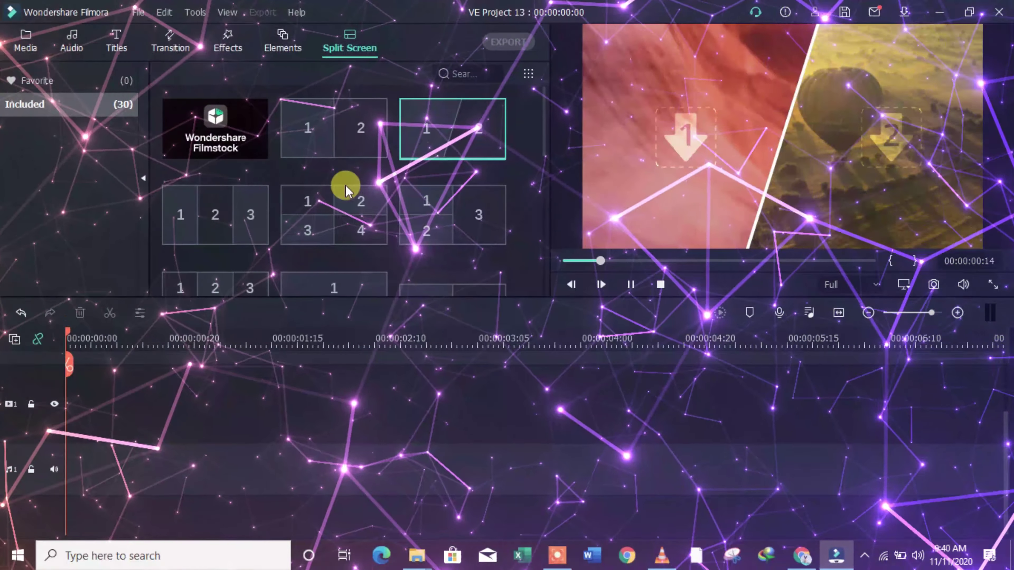
{"action": "left_click", "coordinate": [251, 210]}
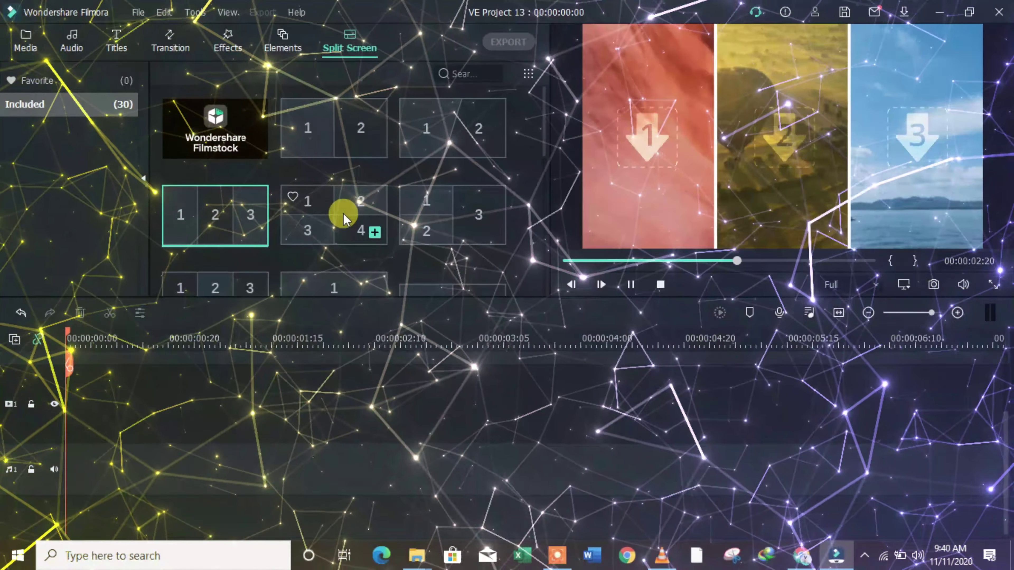
{"action": "left_click", "coordinate": [343, 213]}
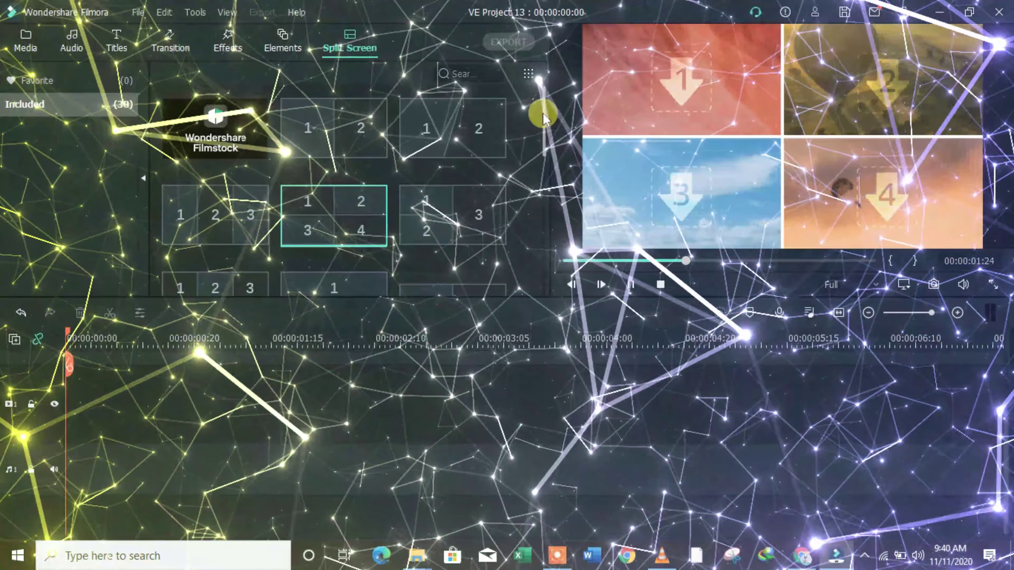
{"action": "scroll", "coordinate": [535, 127], "scroll_direction": "down", "scroll_amount": 2}
{"action": "left_click", "coordinate": [472, 138]}
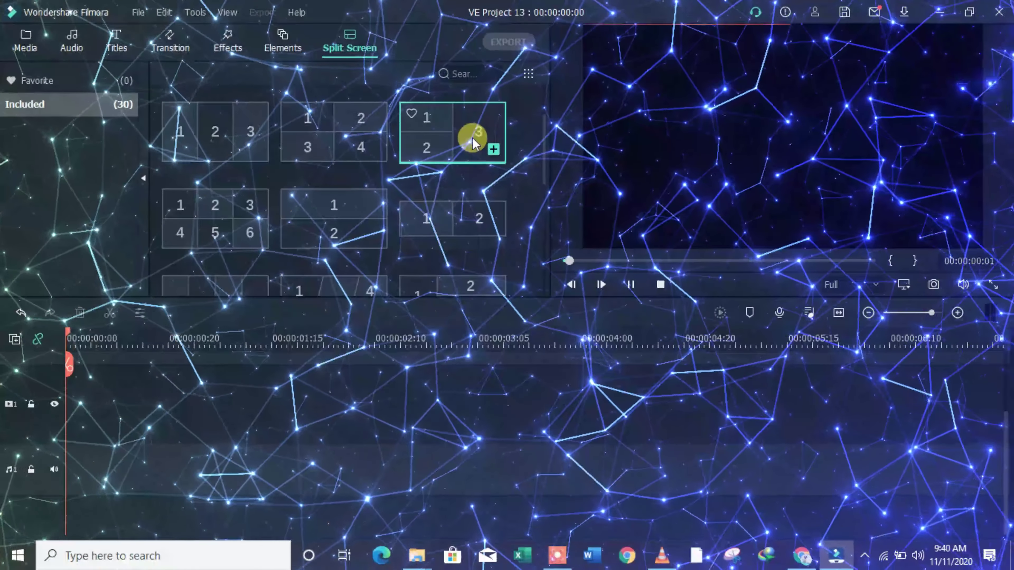
{"action": "left_click", "coordinate": [231, 227]}
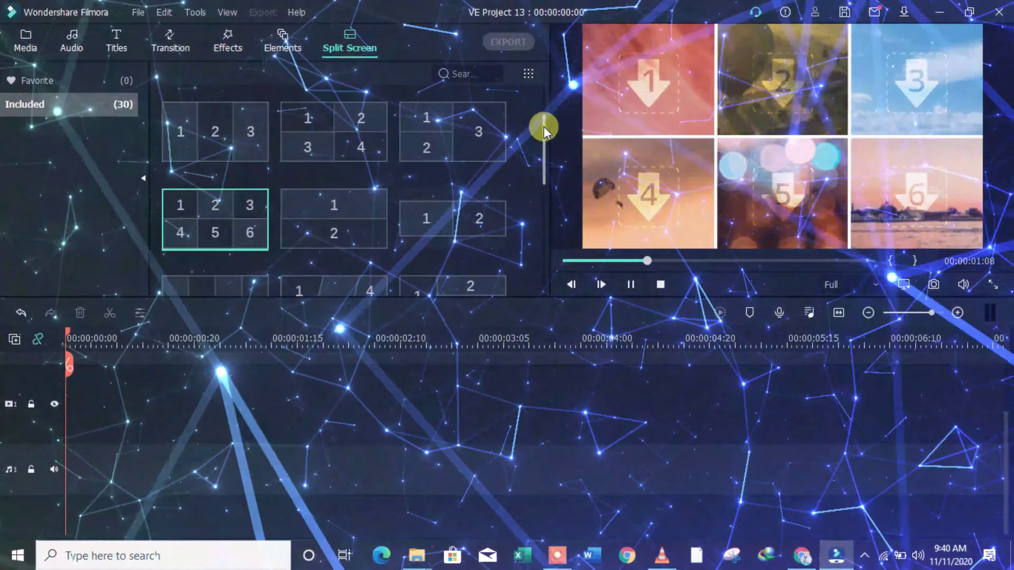
{"action": "left_click_drag", "start_coordinate": [544, 127], "coordinate": [561, 254]}
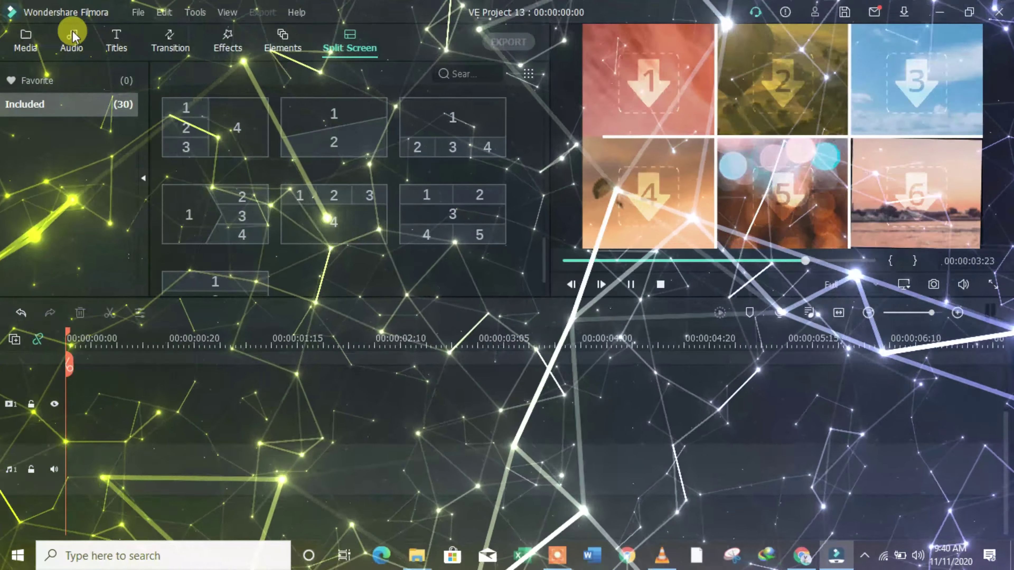
- Open the Audio library and browse the included music tracks
{"action": "left_click", "coordinate": [72, 32]}
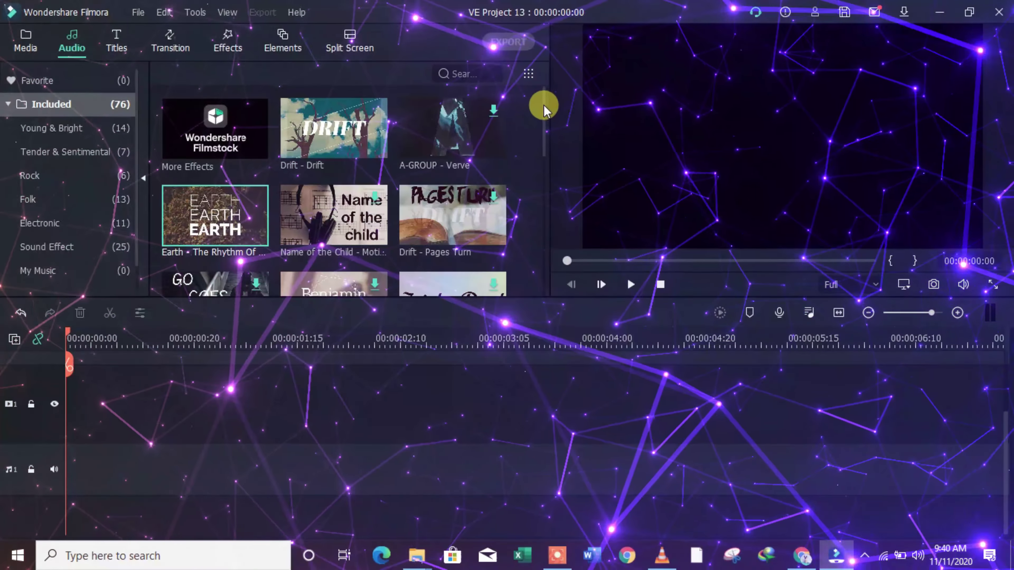
{"action": "left_click_drag", "start_coordinate": [543, 105], "coordinate": [543, 79]}
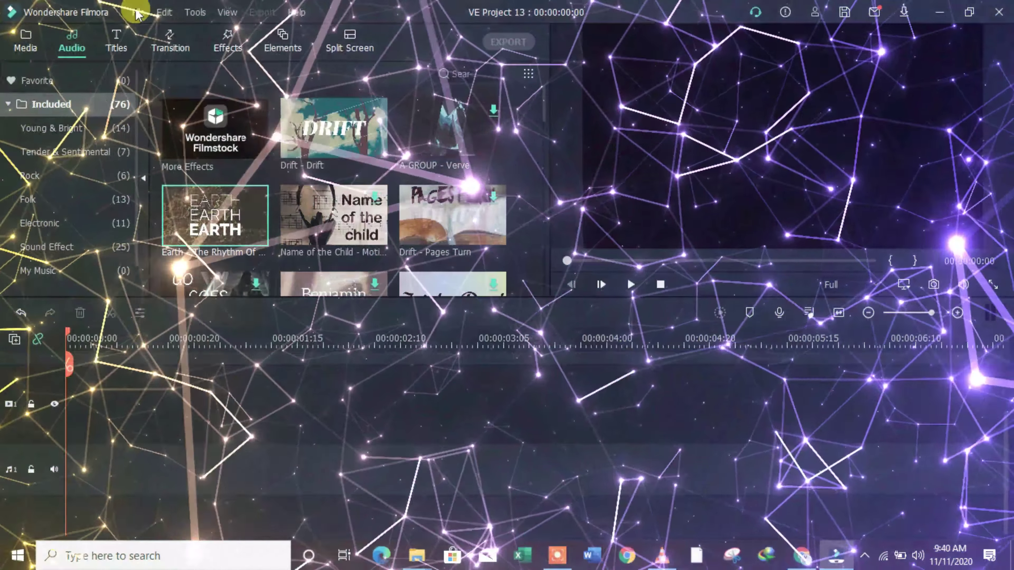
- Open the subway.wfp project, saving the current project's changes, without relocating the missing files or downloading the missing default effects
{"action": "left_click", "coordinate": [136, 13]}
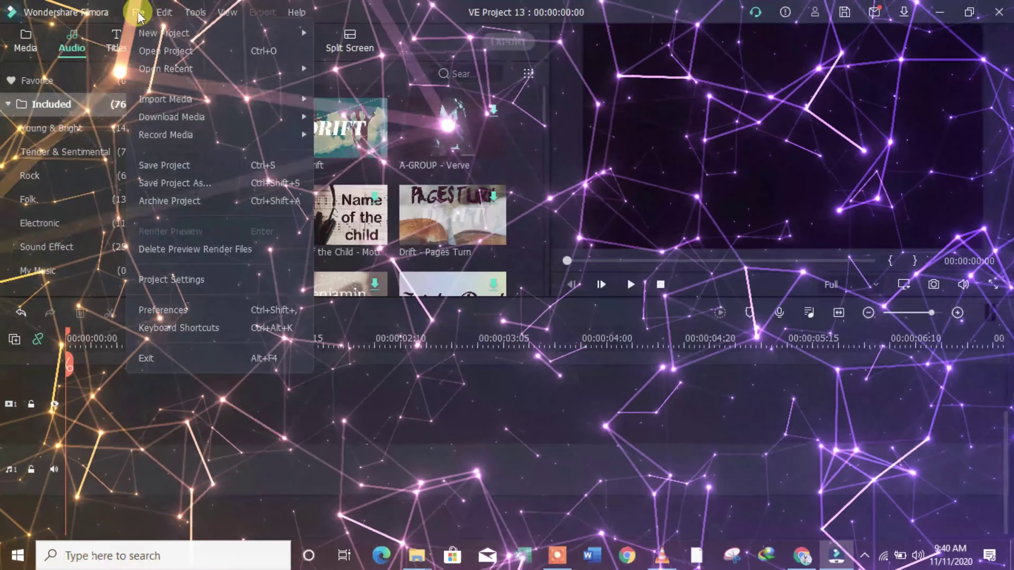
{"action": "mouse_move", "coordinate": [209, 35]}
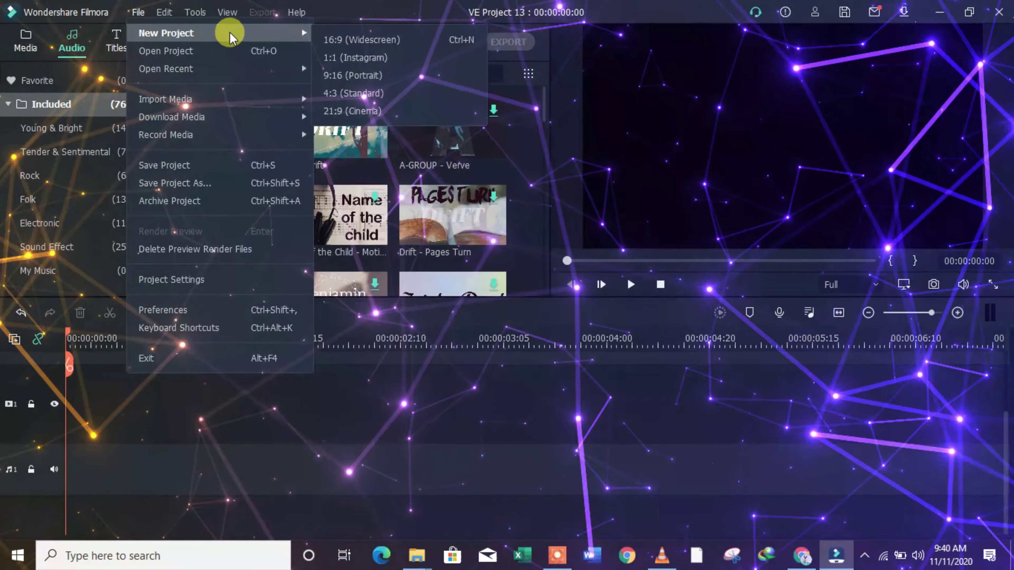
{"action": "left_click", "coordinate": [231, 52]}
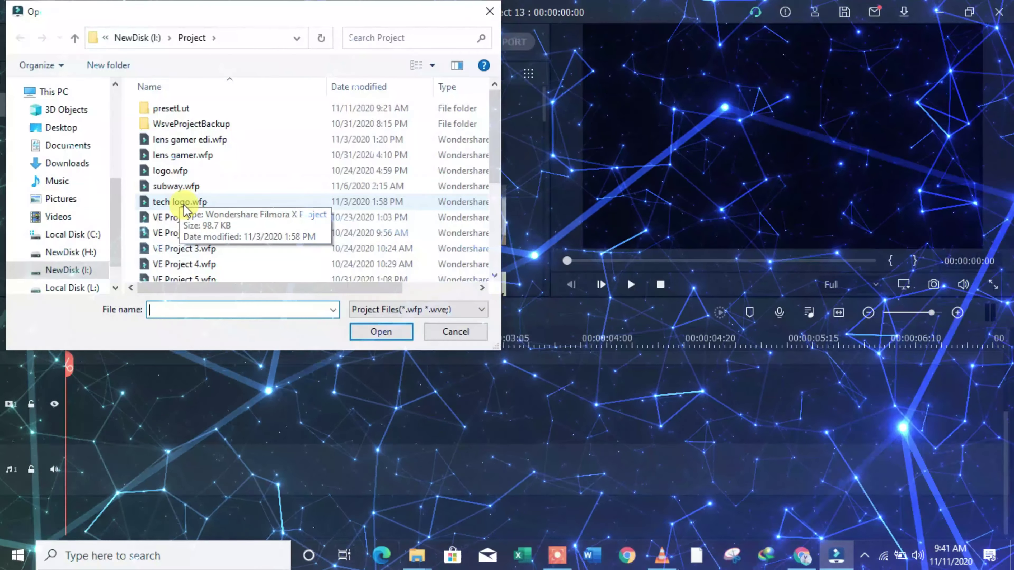
{"action": "double_click", "coordinate": [175, 186]}
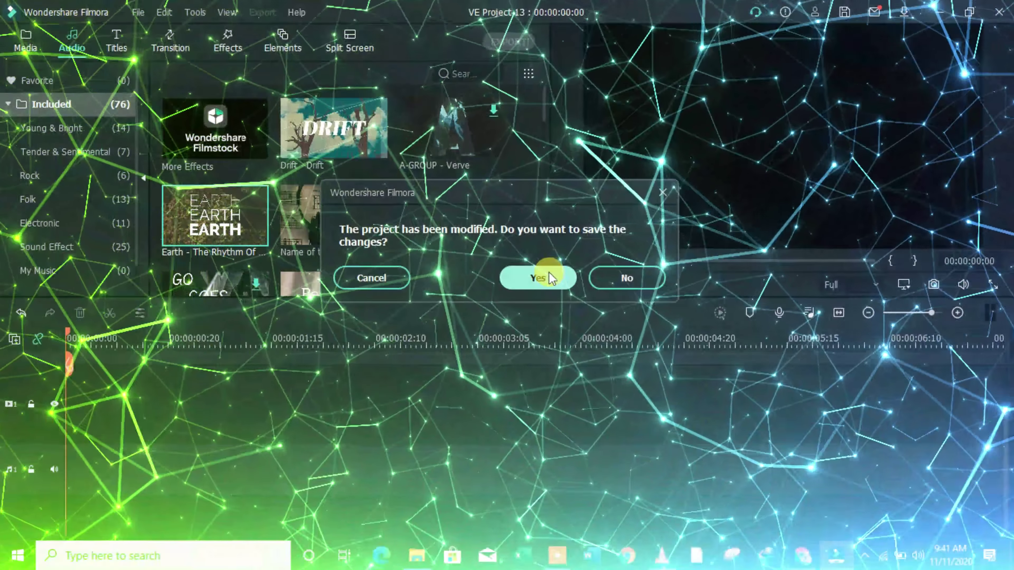
{"action": "left_click", "coordinate": [548, 273]}
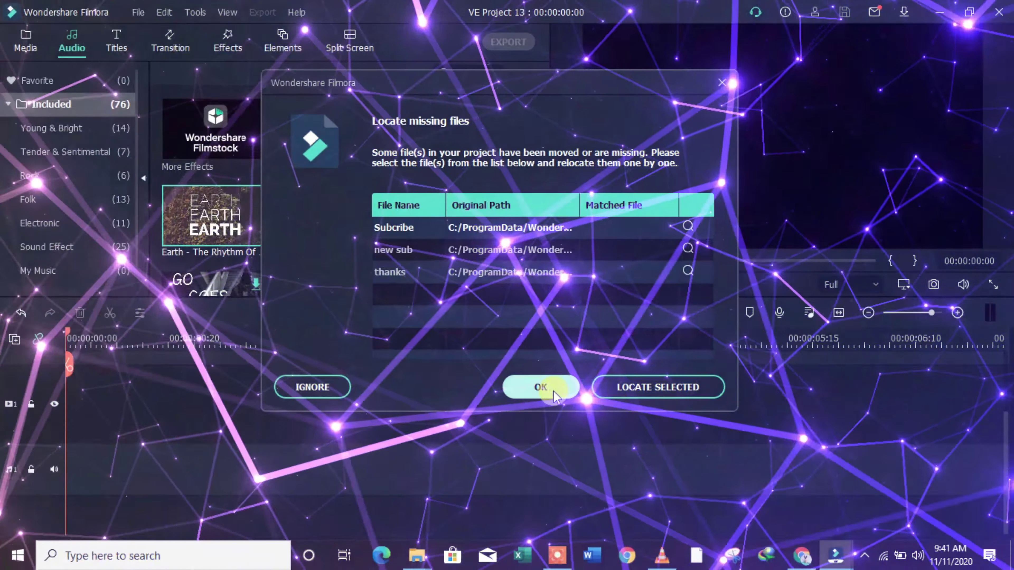
{"action": "left_click", "coordinate": [541, 387]}
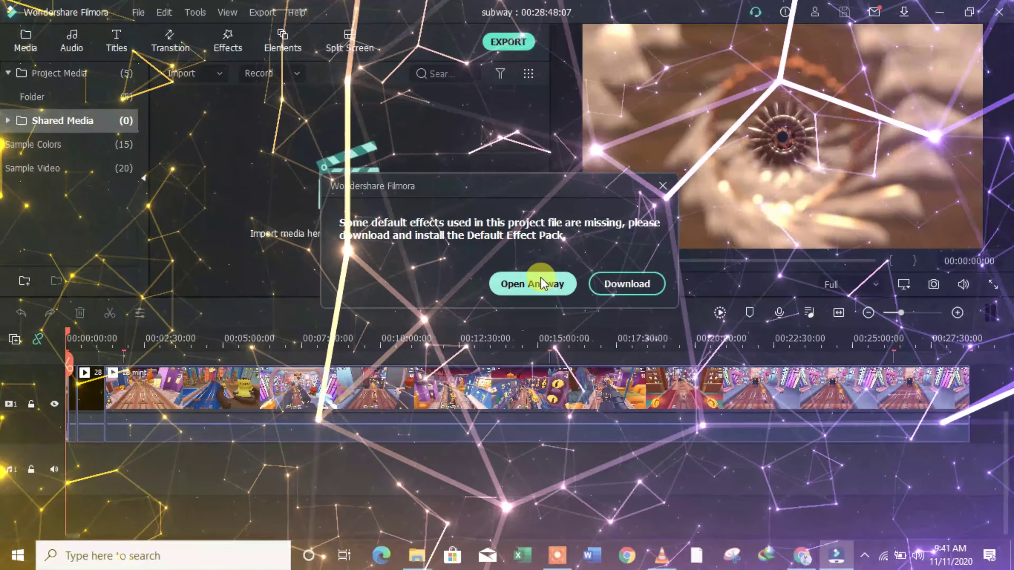
{"action": "left_click", "coordinate": [532, 283]}
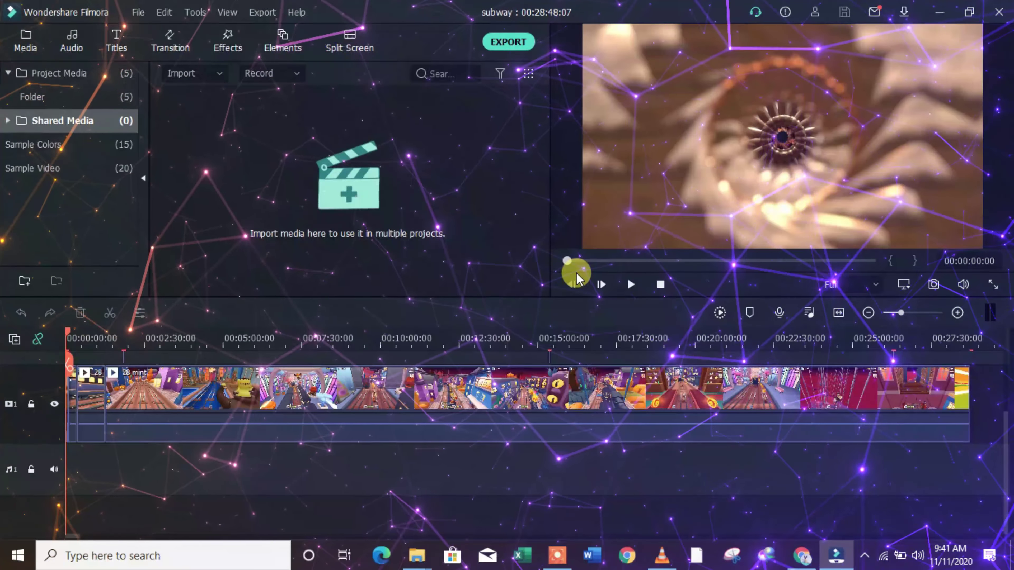
- Play the subway project from the start and pause it about 17 seconds in, at the game's opening screen
{"action": "key", "text": "space"}
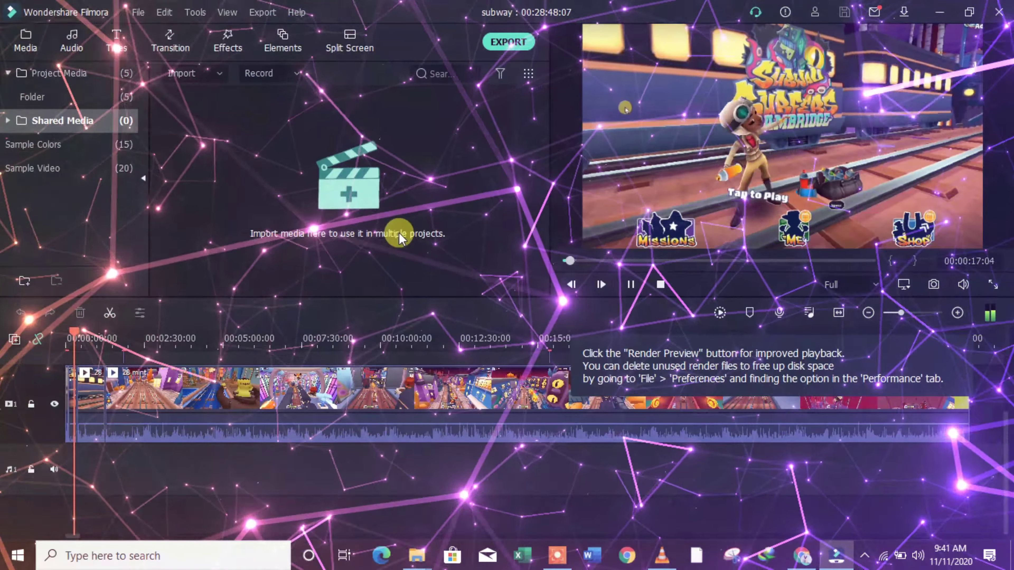
{"action": "key", "text": "space"}
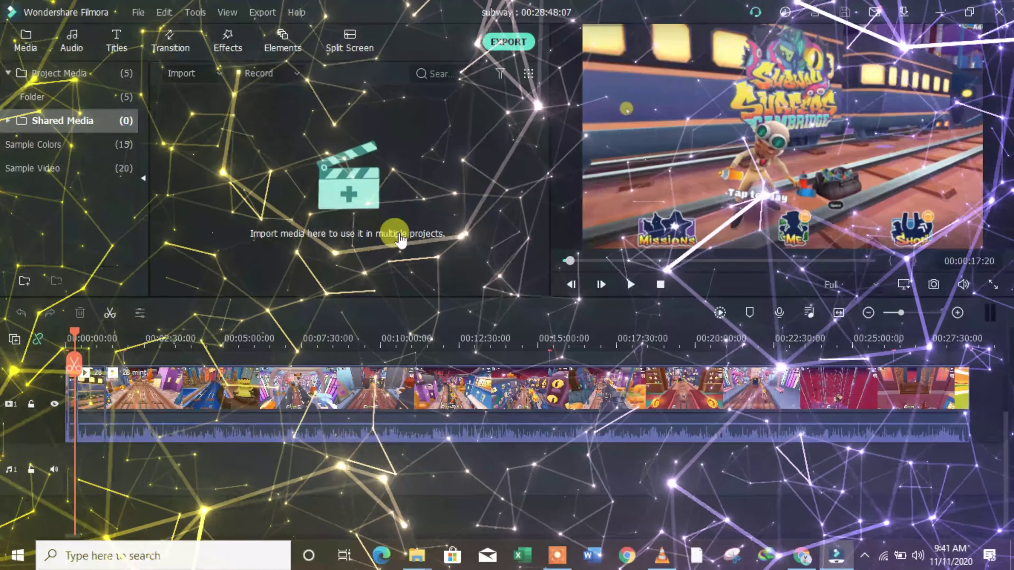
{"action": "left_click", "coordinate": [547, 553]}
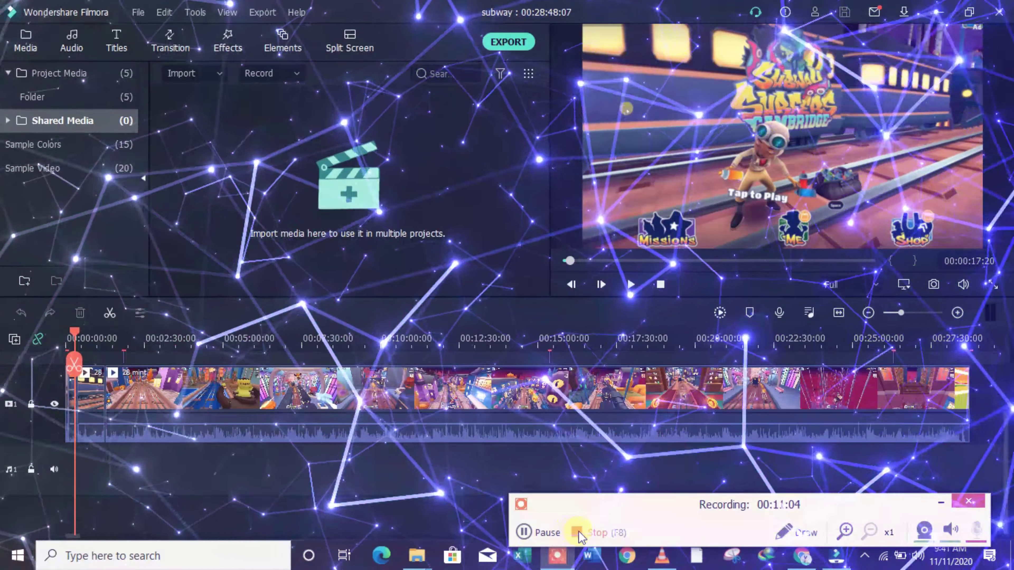
{"action": "left_click", "coordinate": [577, 533]}
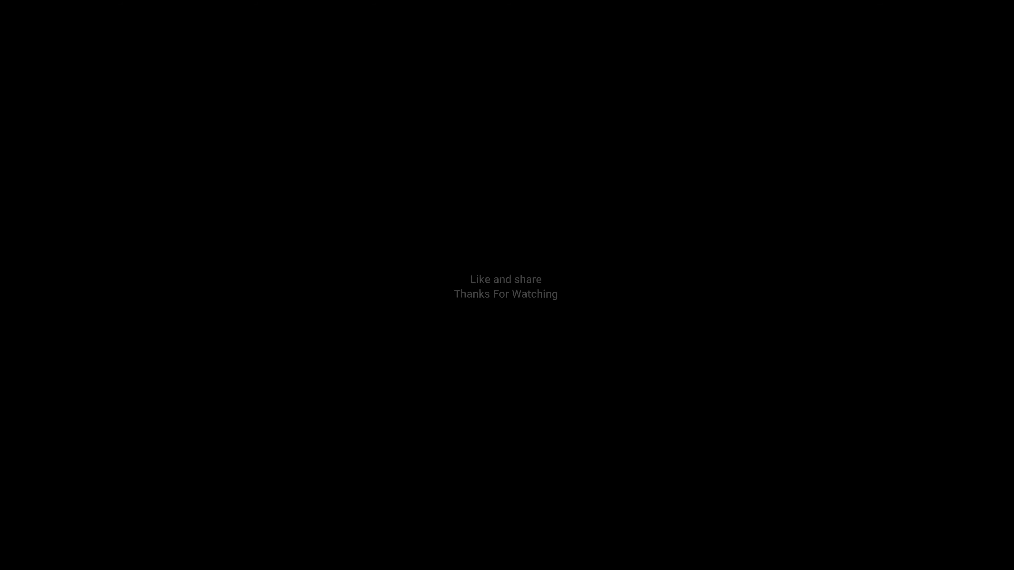